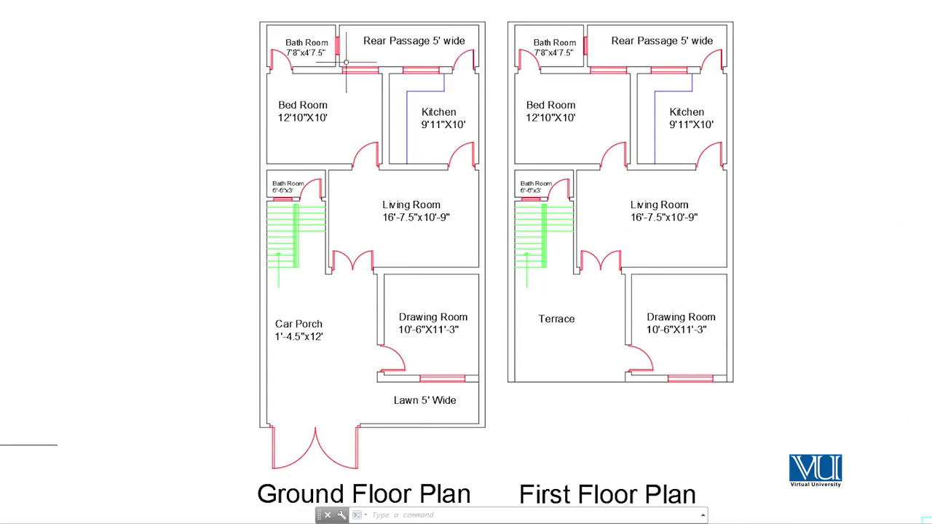
# Paste a copy of the Living Room label below the double door
pyautogui.scroll(2, 338, 205)
pyautogui.moveTo(339, 252); pyautogui.dragTo(337, 364, button='middle')
pyautogui.scroll(2, 290, 285)
pyautogui.scroll(-2, 291, 284)
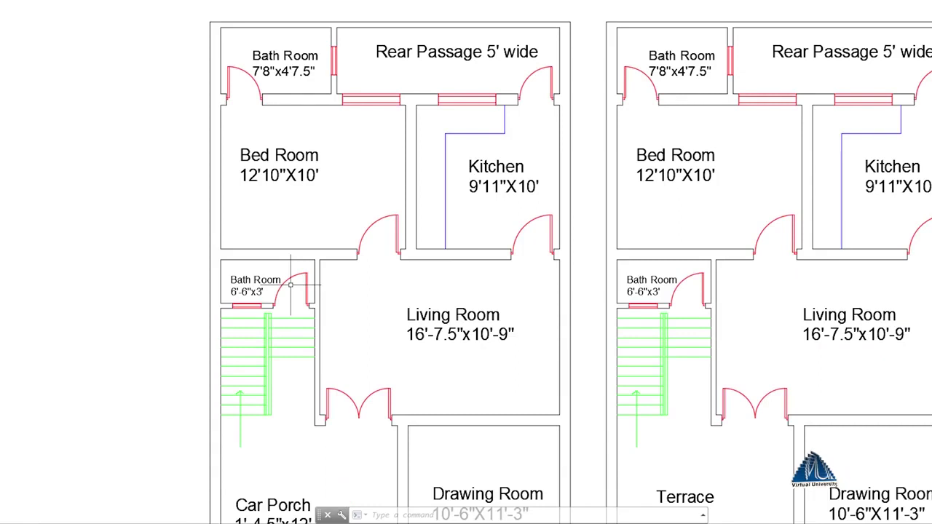
pyautogui.moveTo(322, 460); pyautogui.dragTo(301, 323, button='middle')
pyautogui.scroll(4, 302, 323)
pyautogui.scroll(-2, 386, 356)
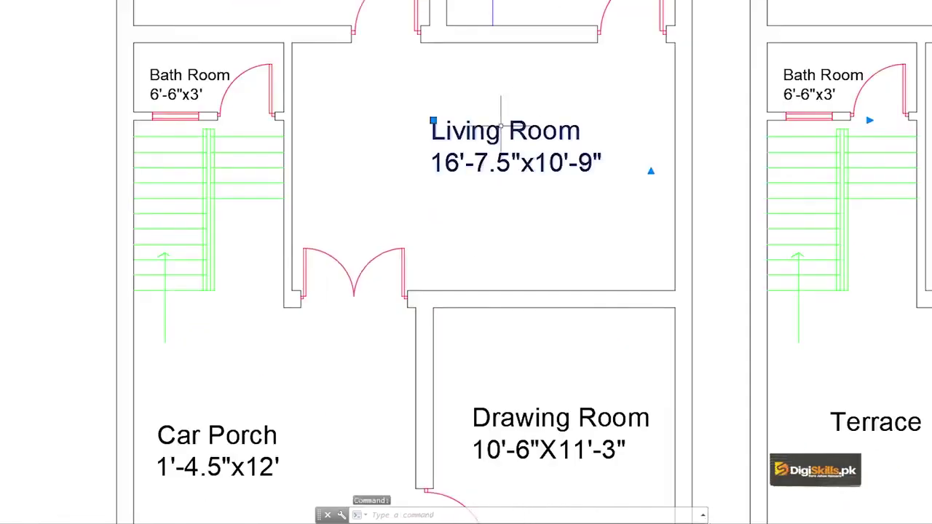
pyautogui.hotkey('ctrl', 'v')
pyautogui.click(355, 353)
pyautogui.click(355, 353)
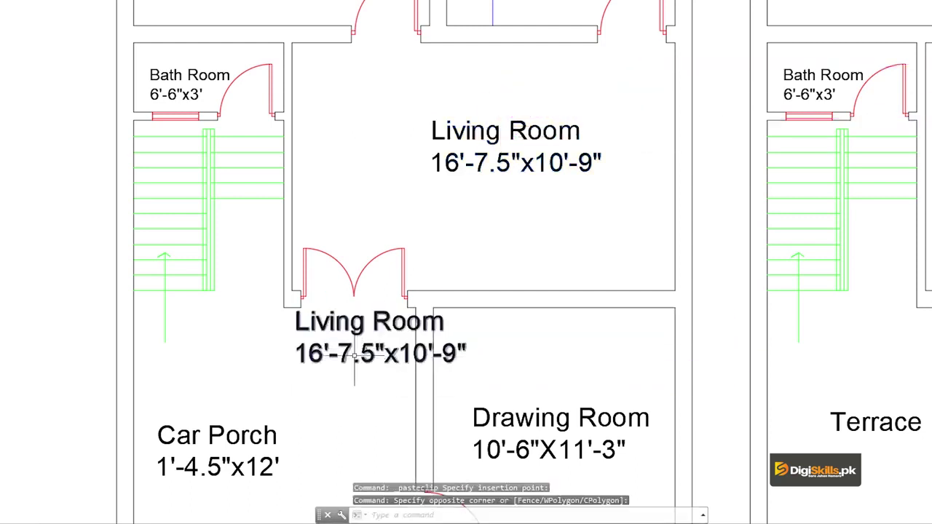
pyautogui.click(339, 353)
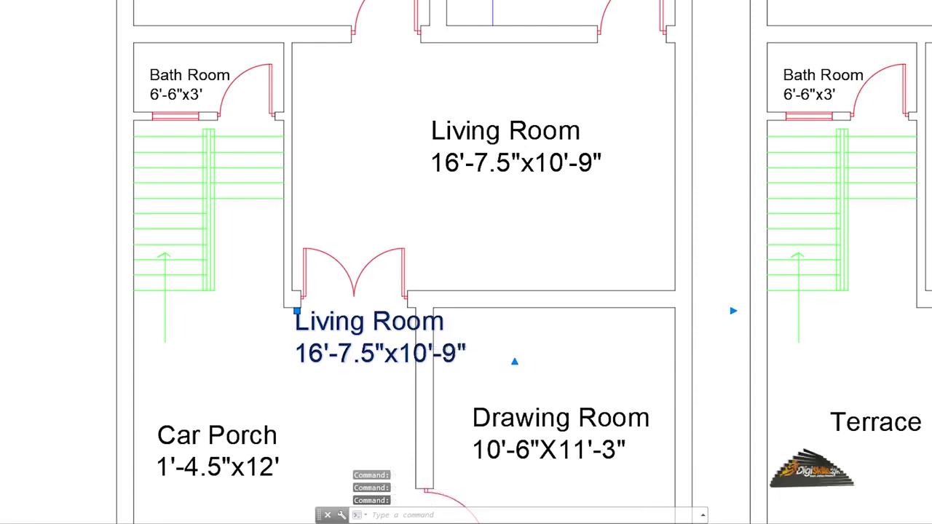
# Change the pasted label's text to D1
pyautogui.doubleClick(434, 353)
pyautogui.moveTo(468, 355)
pyautogui.mouseDown()
pyautogui.moveTo(428, 353)
pyautogui.moveTo(268, 304)
pyautogui.mouseUp()
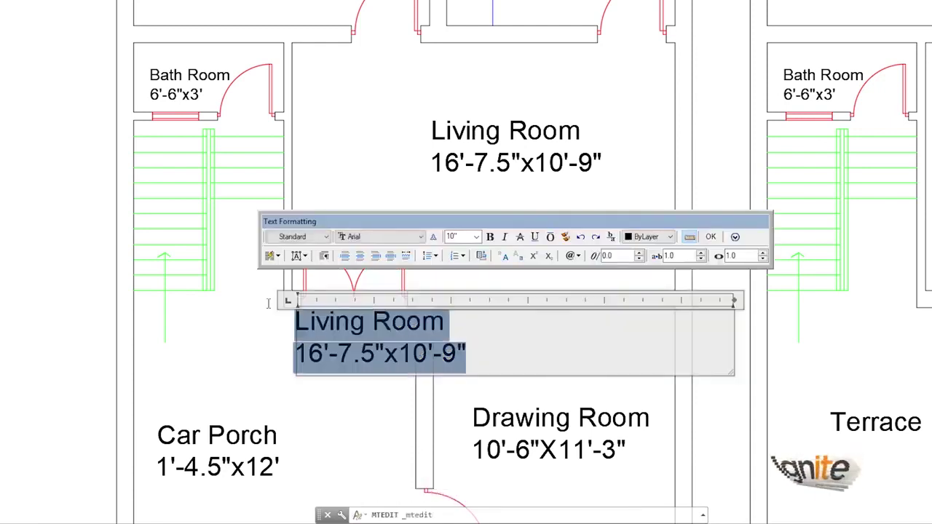
pyautogui.write('d')
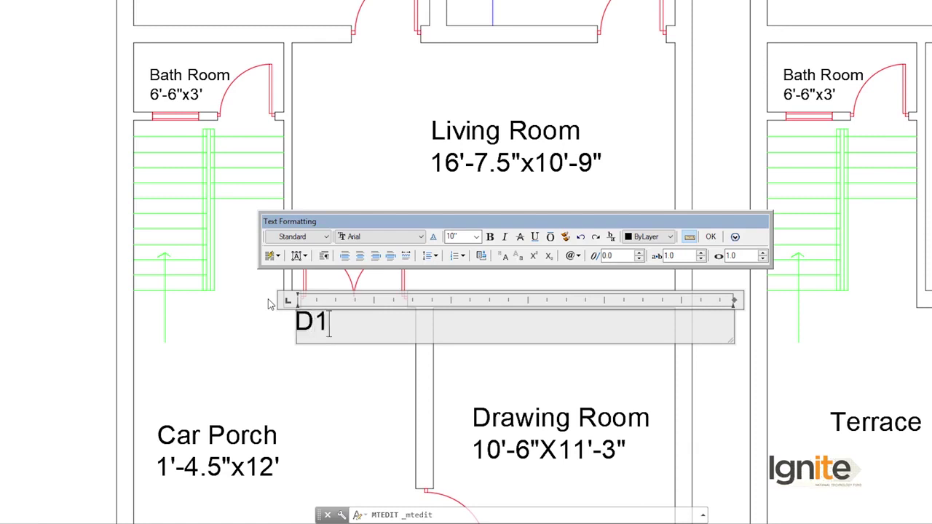
pyautogui.click(315, 367)
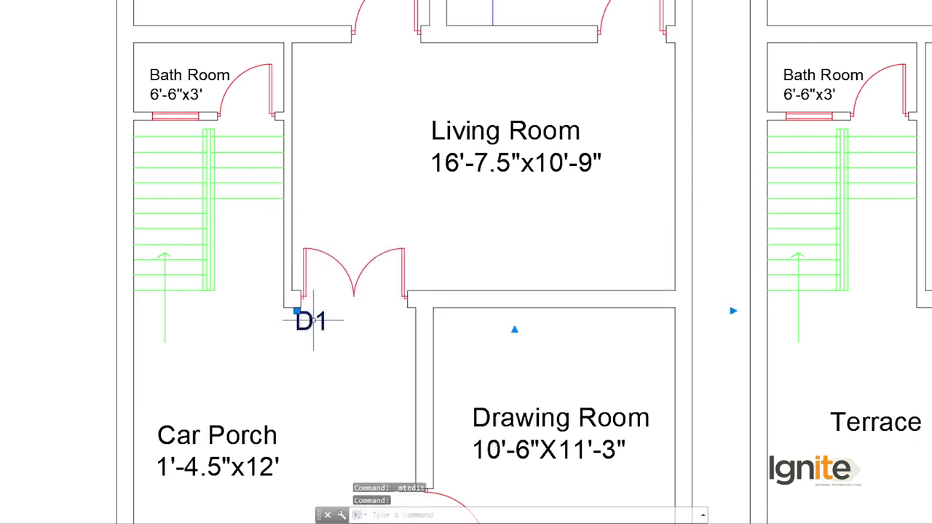
# Move the D1 label right beside the double door
pyautogui.write('m')
pyautogui.press('Return')
pyautogui.click(306, 319)
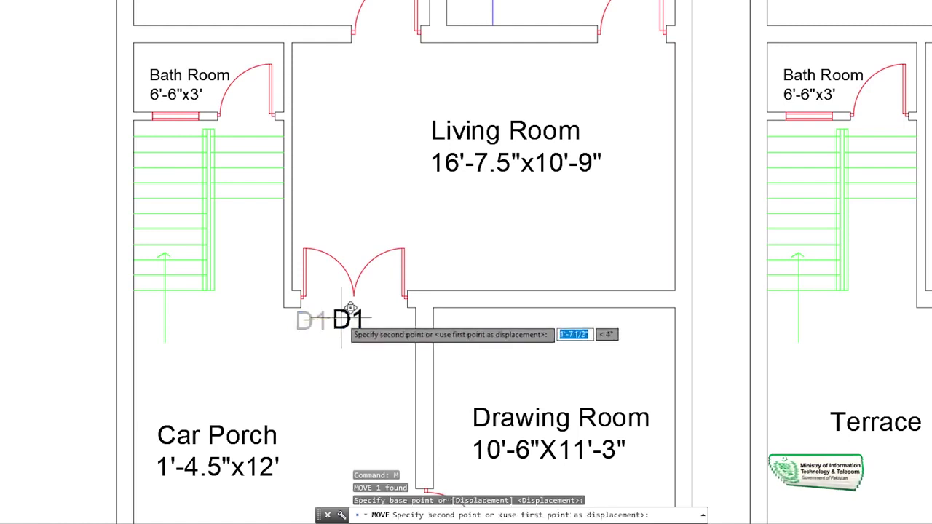
pyautogui.click(346, 311)
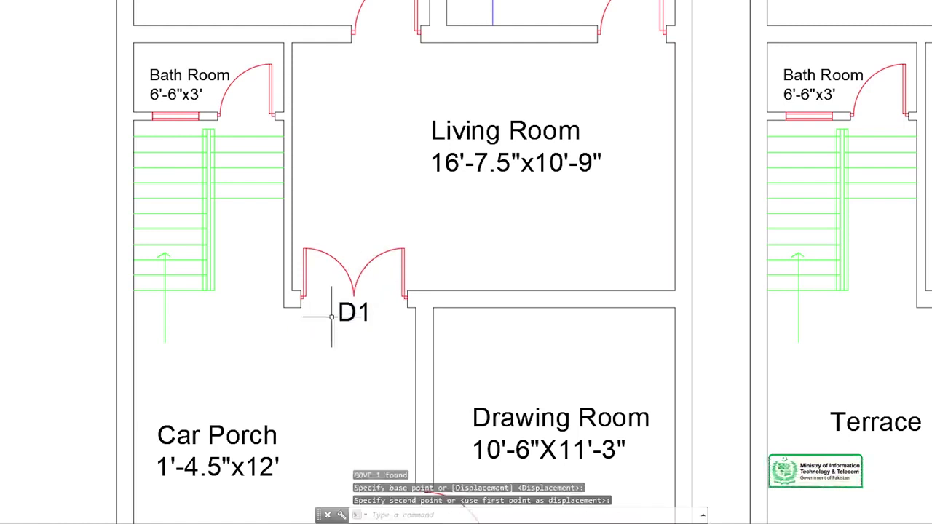
# Draw a circle centred on the D1 label to enclose it
pyautogui.scroll(-2, 344, 292)
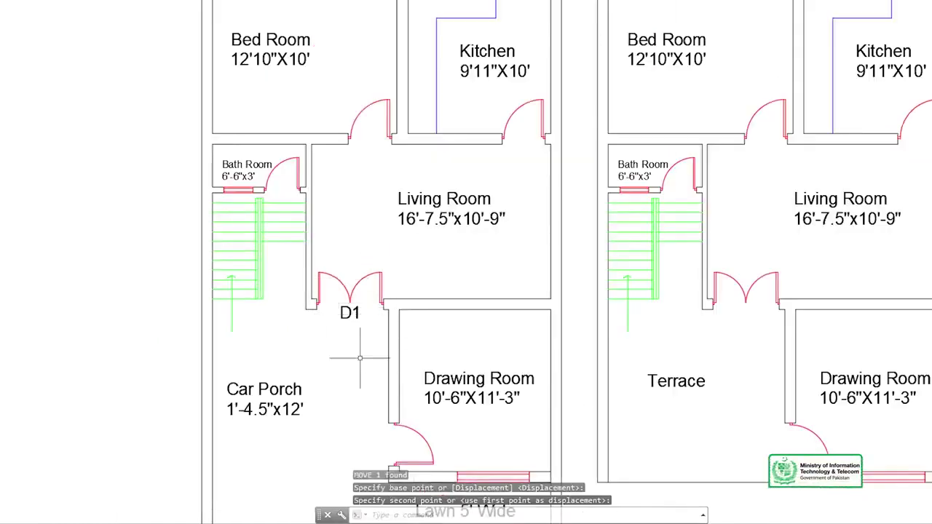
pyautogui.moveTo(355, 333)
pyautogui.mouseDown(button='middle')
pyautogui.moveTo(369, 307)
pyautogui.moveTo(354, 318)
pyautogui.mouseUp(button='middle')
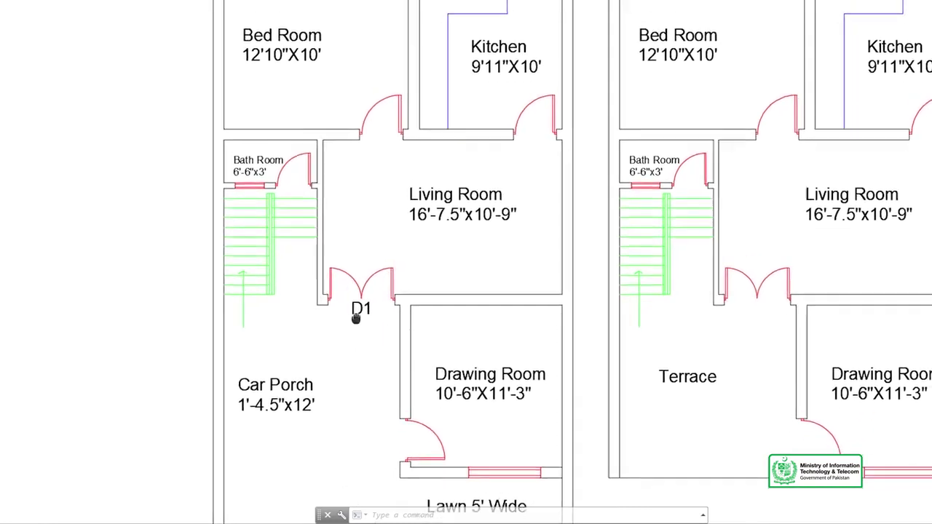
pyautogui.scroll(2, 355, 317)
pyautogui.scroll(2, 356, 317)
pyautogui.write('c')
pyautogui.press('Return')
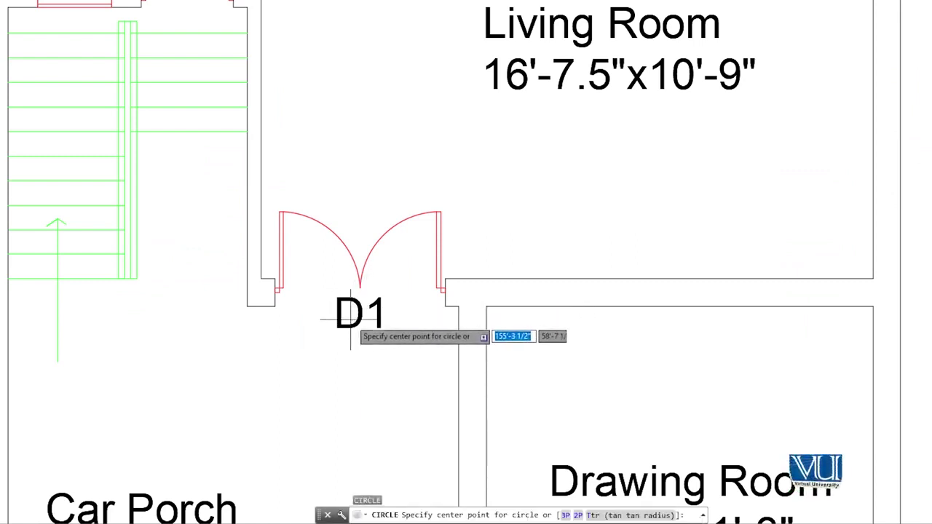
pyautogui.click(356, 318)
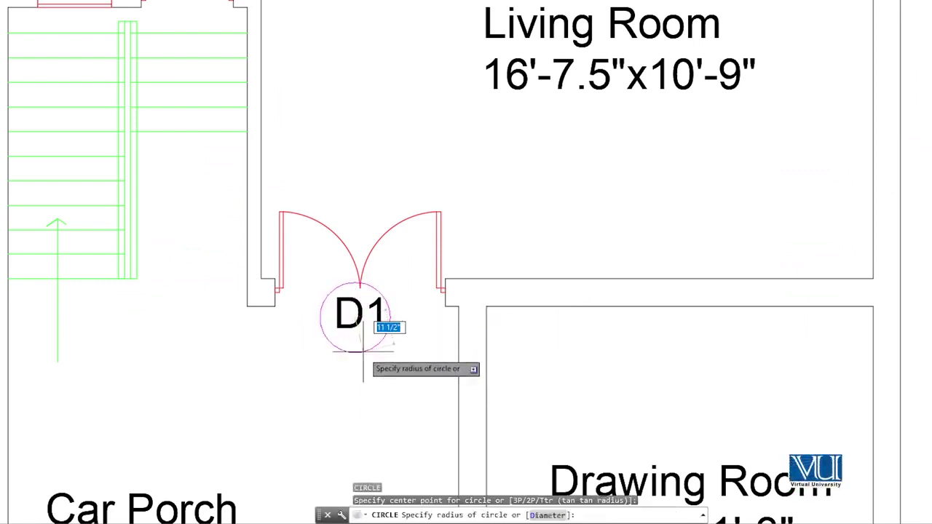
pyautogui.click(363, 351)
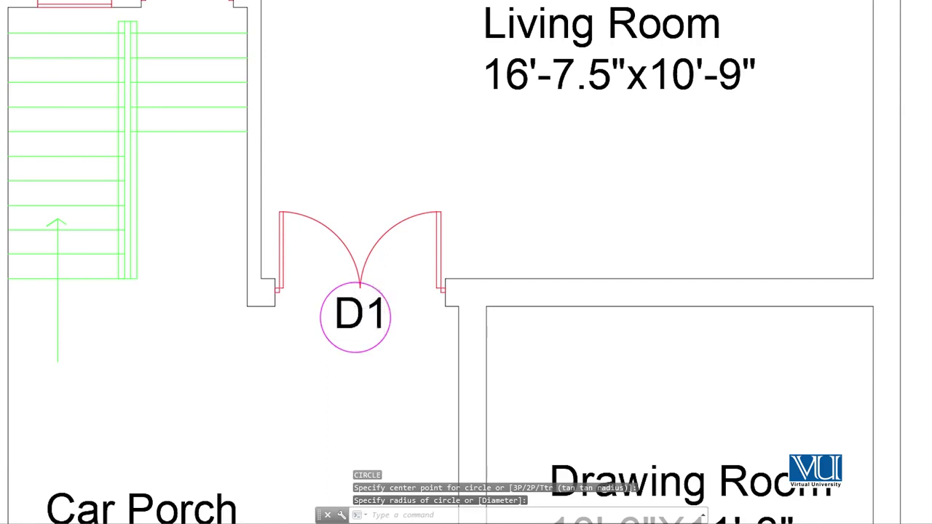
# Move the circle and D1 text together to just below the double door
pyautogui.click(360, 344)
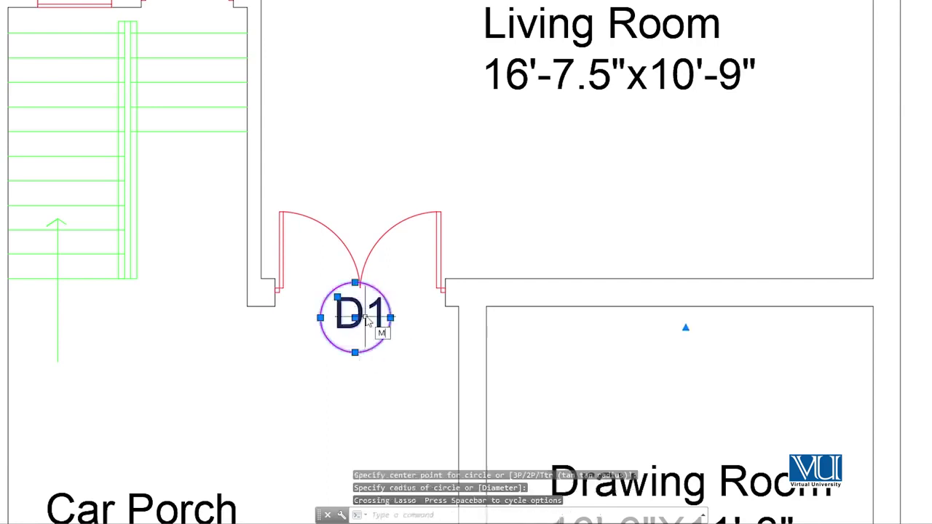
pyautogui.press('Return')
pyautogui.click(356, 318)
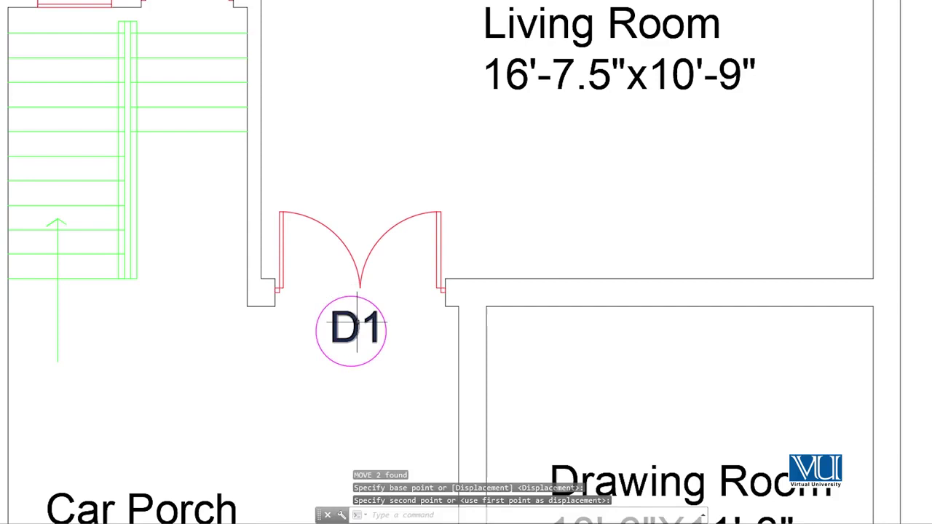
pyautogui.scroll(-2, 356, 320)
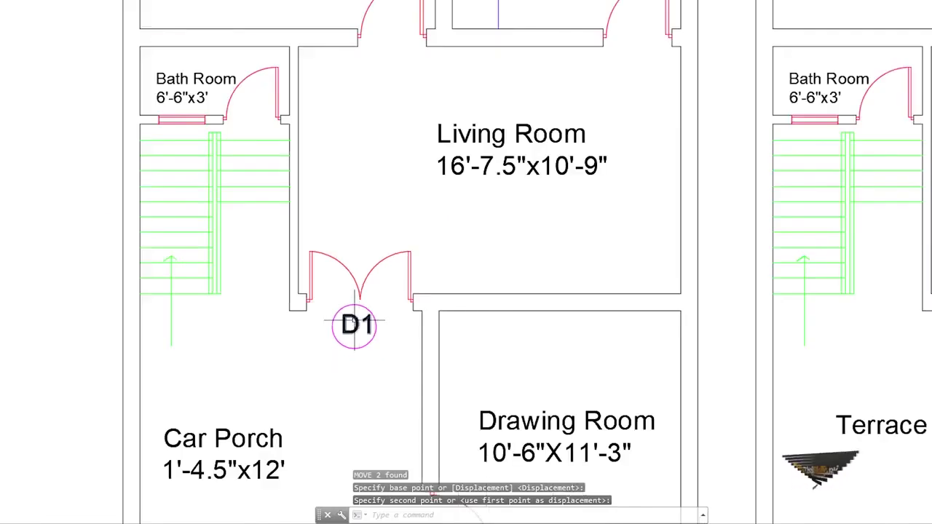
pyautogui.click(354, 324)
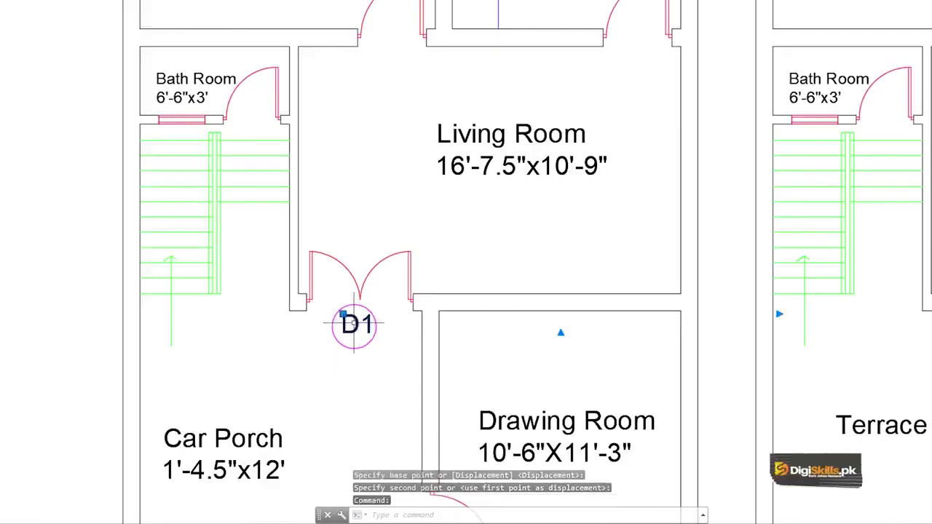
pyautogui.click(354, 329)
# Check the D1 text height is 8, leaving the circled tag unchanged
pyautogui.doubleClick(356, 324)
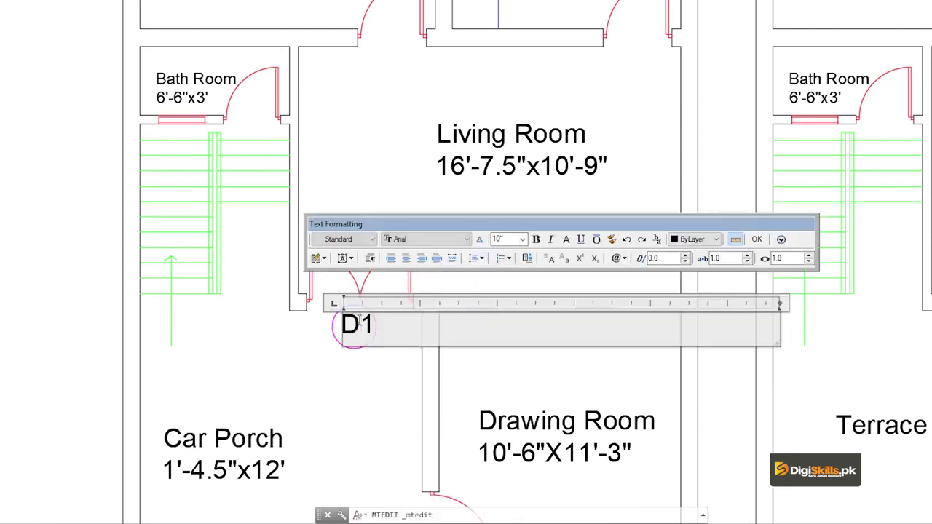
pyautogui.moveTo(374, 324); pyautogui.dragTo(337, 335)
pyautogui.click(523, 240)
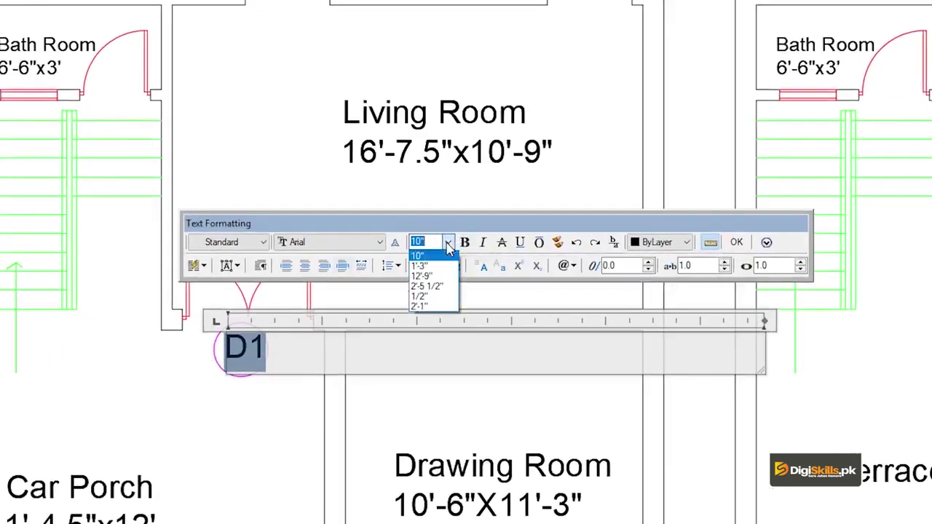
pyautogui.click(449, 246)
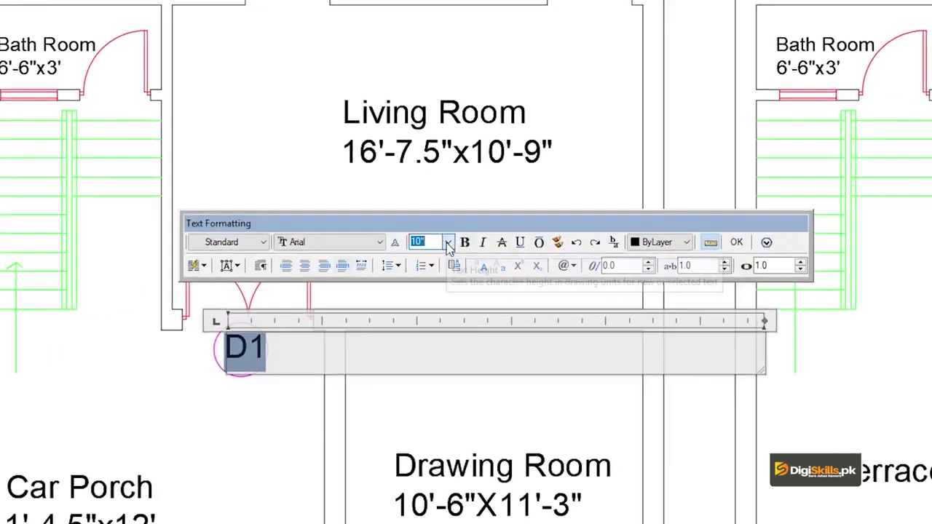
pyautogui.click(736, 242)
pyautogui.click(260, 390)
pyautogui.click(249, 364)
pyautogui.click(249, 377)
pyautogui.press('Escape')
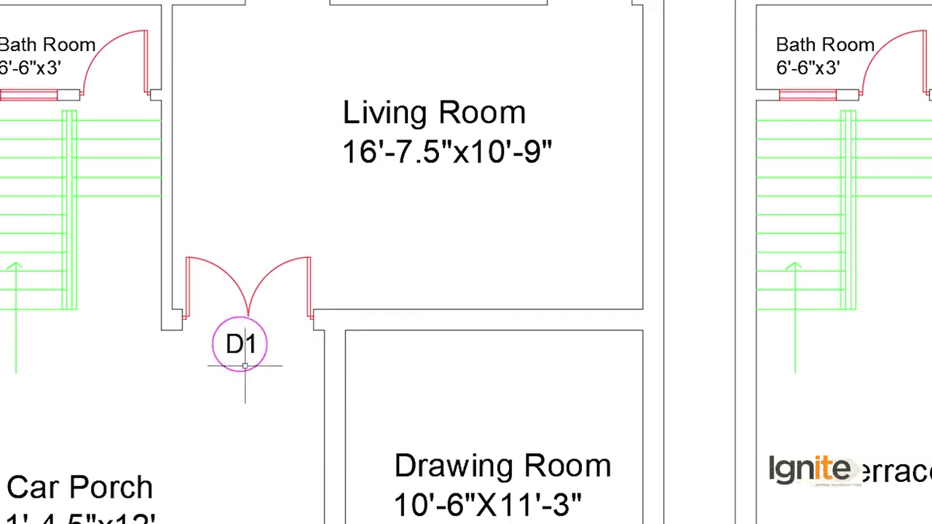
# Copy the circled D1 tag to the small bath room door and both upper Living Room doors
pyautogui.click(297, 347)
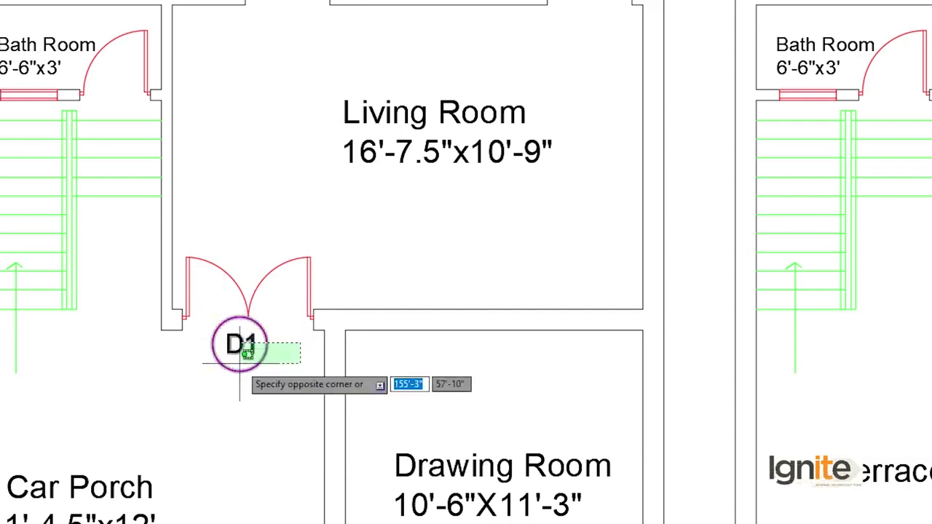
pyautogui.click(240, 364)
pyautogui.write('o')
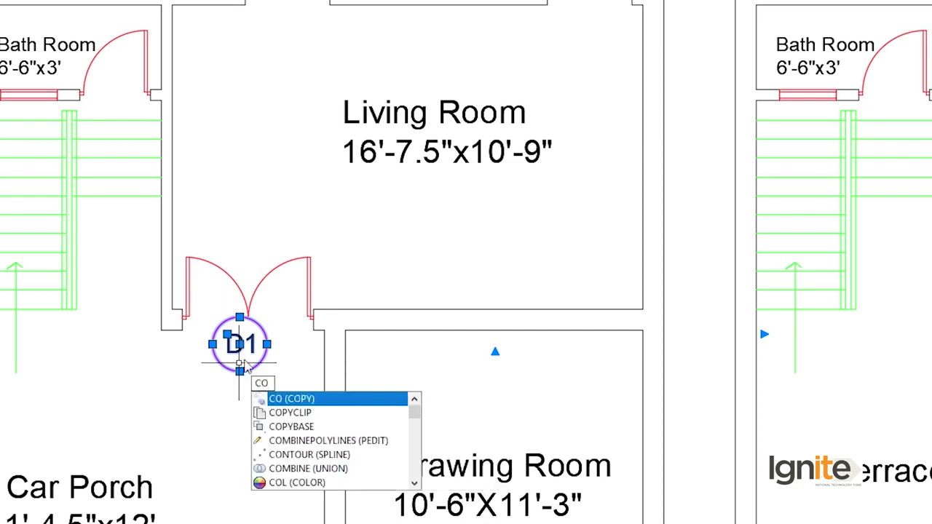
pyautogui.press('Return')
pyautogui.click(240, 343)
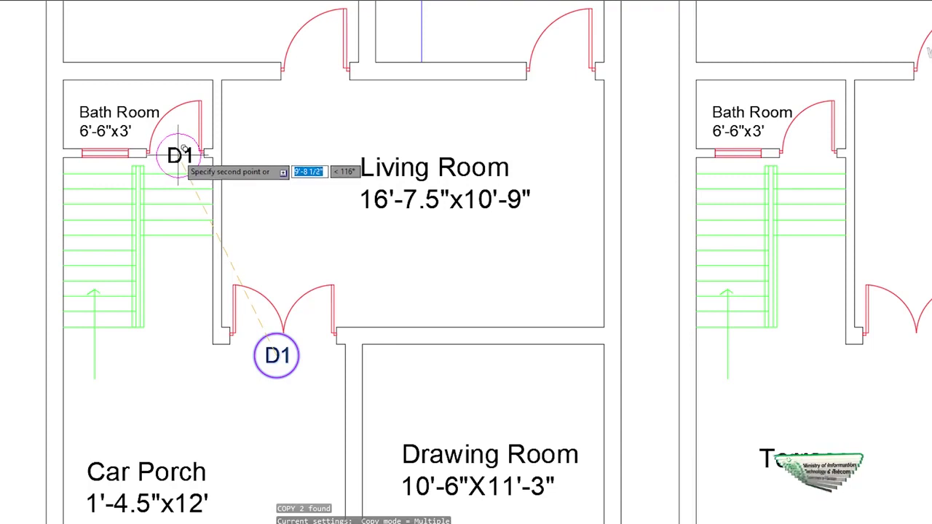
pyautogui.click(179, 154)
pyautogui.click(312, 83)
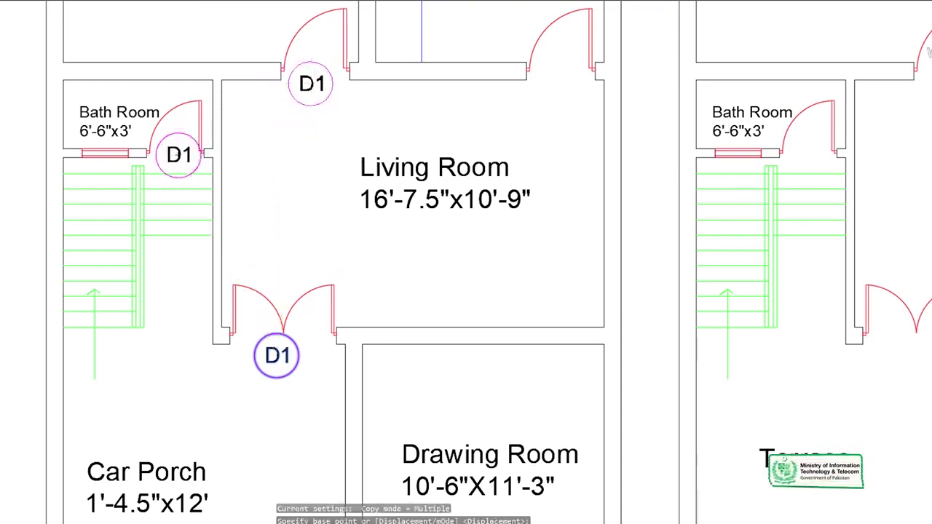
pyautogui.click(564, 73)
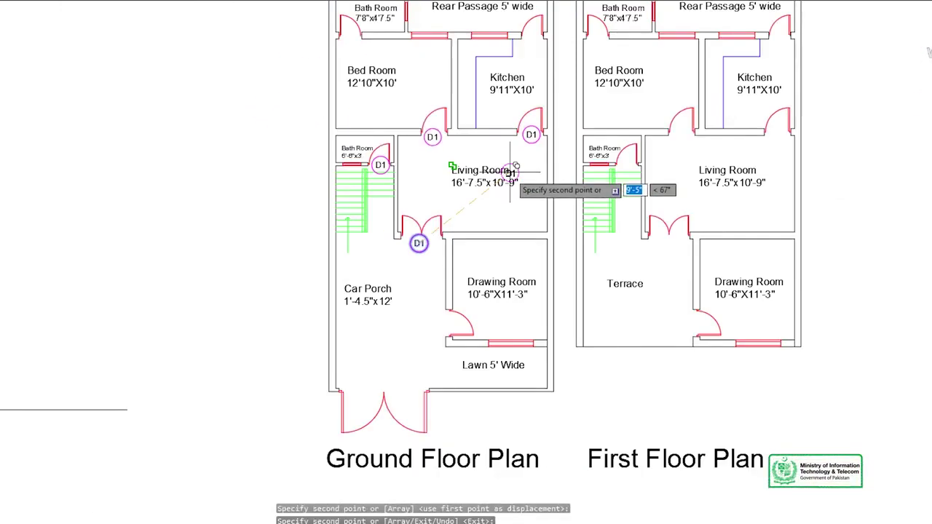
# Add D1 copies at the upper bath room door and the kitchen's upper door
pyautogui.scroll(-3, 508, 183)
pyautogui.scroll(1, 410, 222)
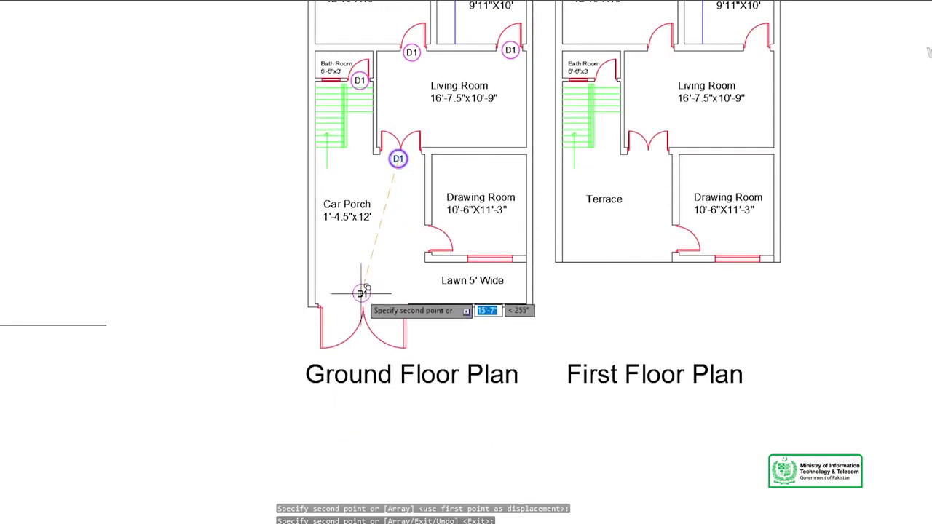
pyautogui.click(362, 292)
pyautogui.moveTo(375, 134); pyautogui.dragTo(364, 195, button='middle')
pyautogui.scroll(3, 328, 102)
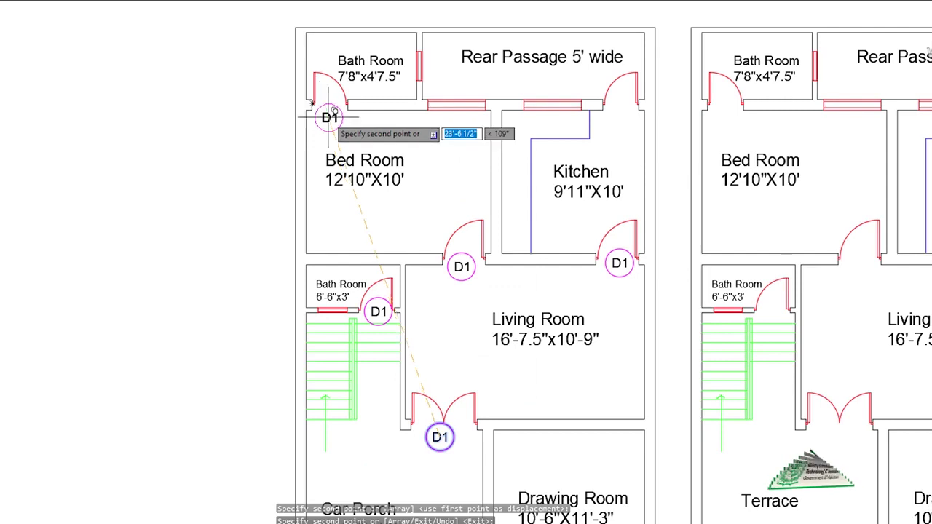
pyautogui.scroll(3, 329, 115)
pyautogui.click(330, 107)
pyautogui.scroll(-3, 601, 140)
pyautogui.scroll(-3, 601, 140)
pyautogui.scroll(4, 531, 156)
pyautogui.click(440, 92)
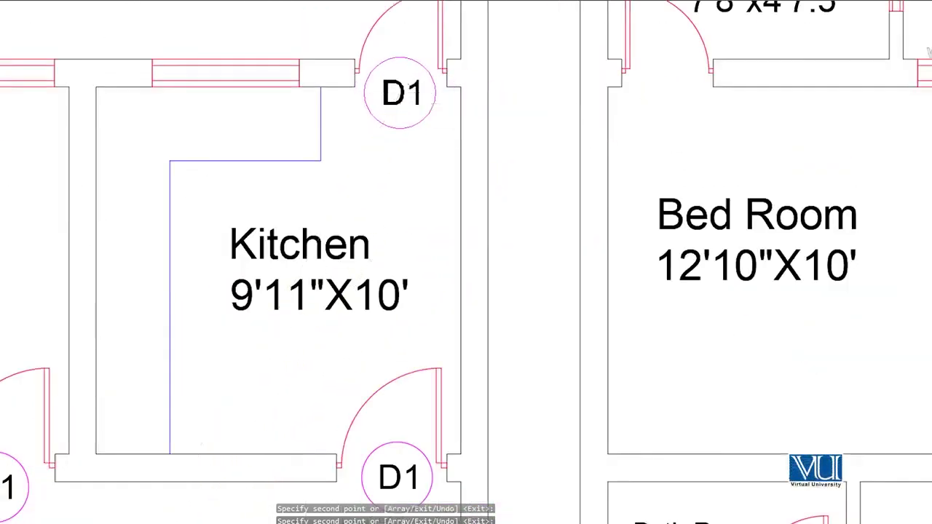
pyautogui.press('Return')
pyautogui.scroll(-4, 401, 187)
pyautogui.moveTo(403, 264); pyautogui.dragTo(364, 214, button='middle')
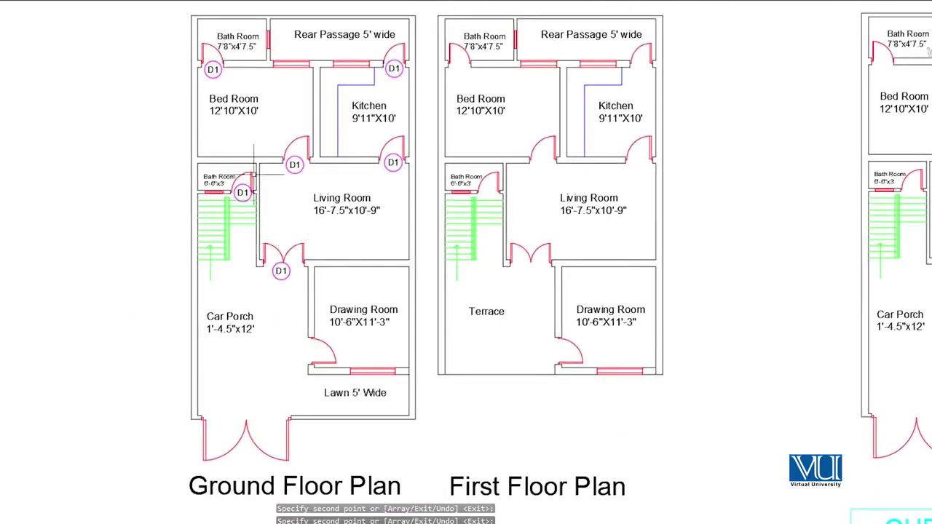
pyautogui.scroll(5, 254, 173)
# Renumber the small bath room door tag to D2 and the upper-left Living Room door tag to D3
pyautogui.click(208, 216)
pyautogui.click(198, 210)
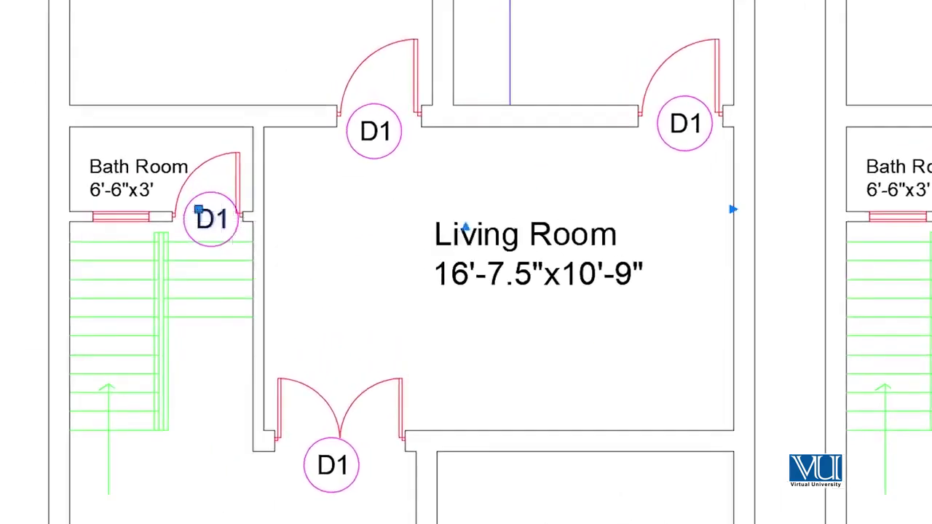
pyautogui.doubleClick(228, 216)
pyautogui.write('2')
pyautogui.click(44, 270)
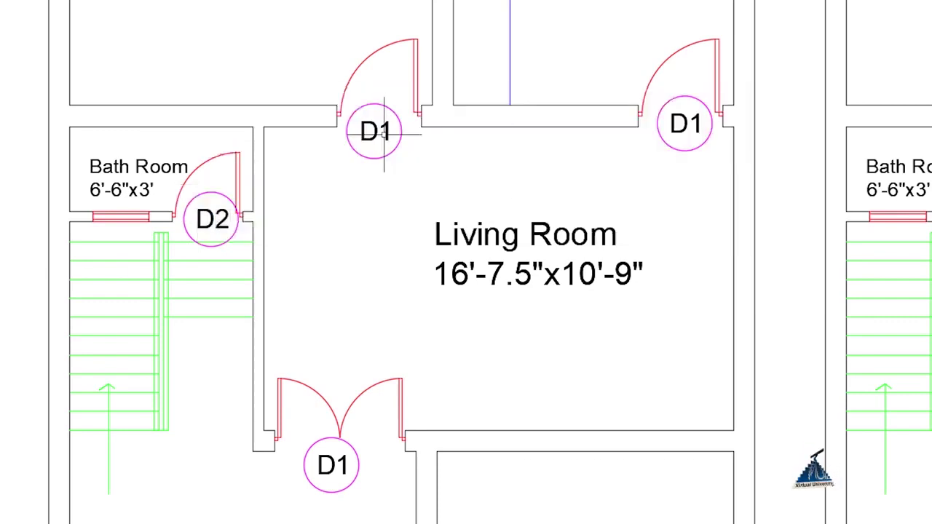
pyautogui.doubleClick(363, 124)
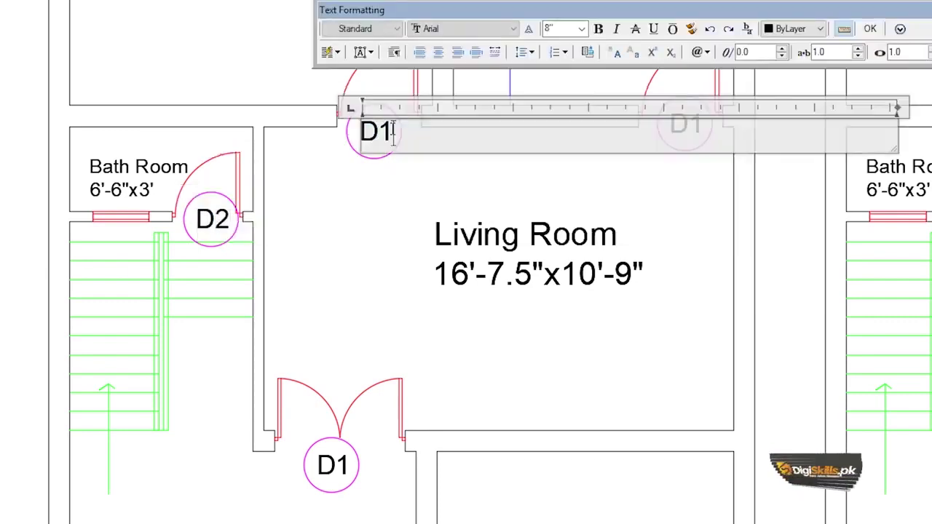
pyautogui.write('3')
pyautogui.click(385, 194)
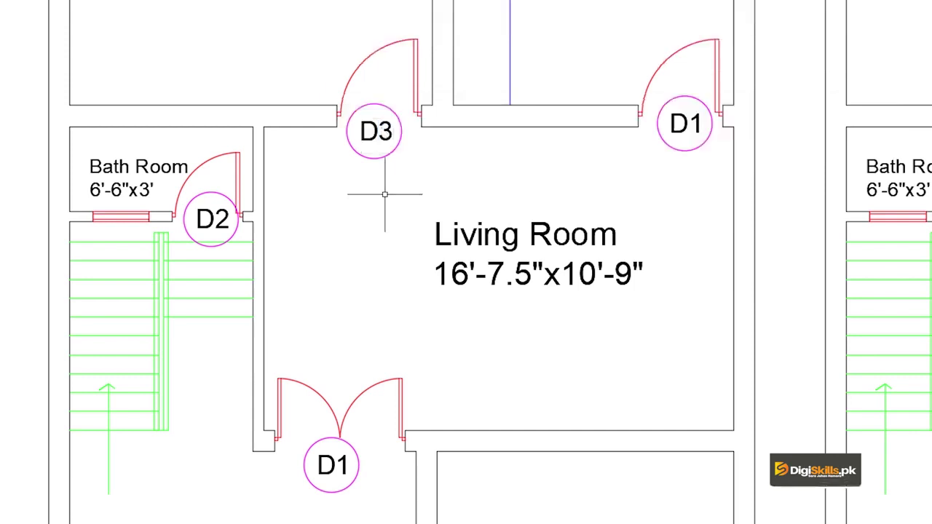
# Renumber the kitchen-side, bed room bathroom and kitchen rear door tags to D4, D5 and D6
pyautogui.doubleClick(672, 114)
pyautogui.write('4')
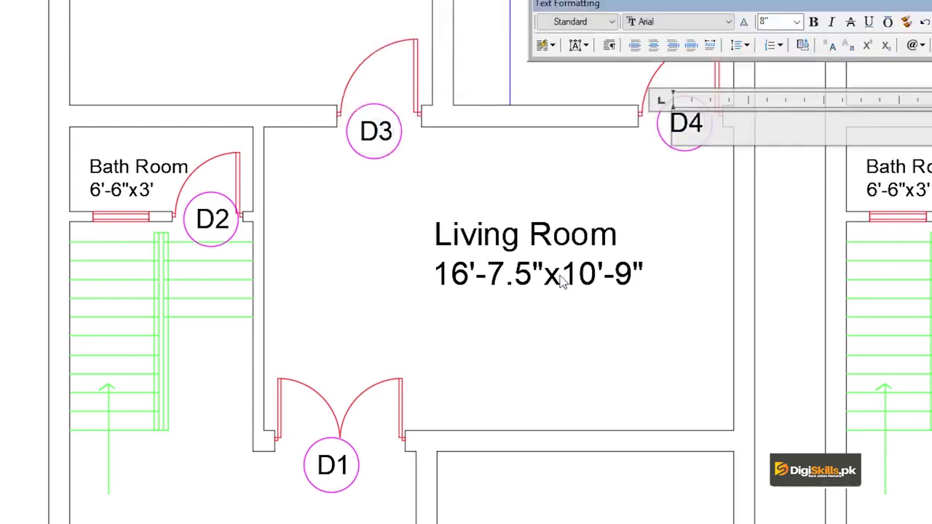
pyautogui.click(356, 308)
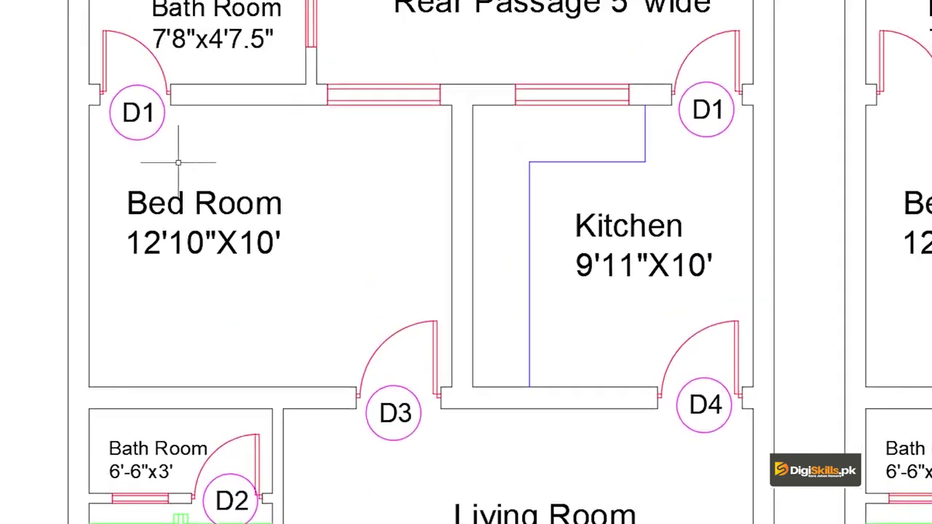
pyautogui.click(133, 117)
pyautogui.click(143, 105)
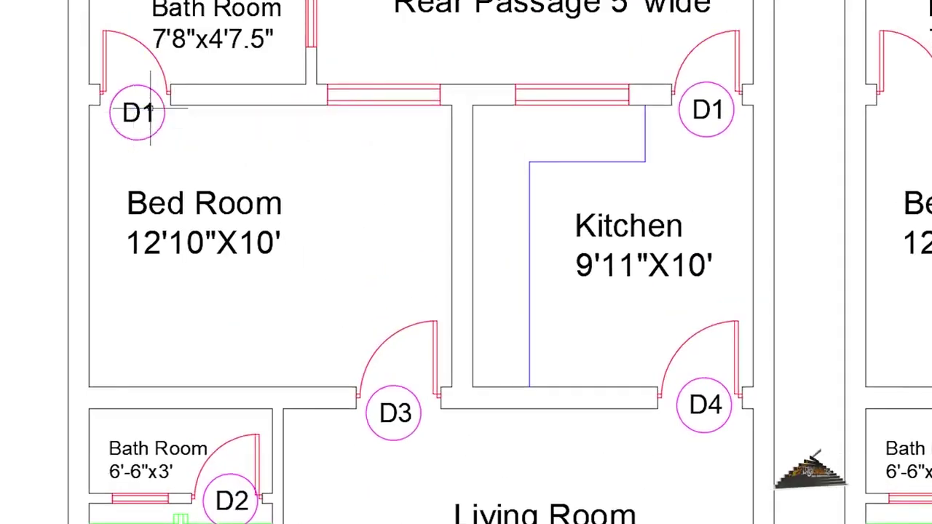
pyautogui.doubleClick(137, 110)
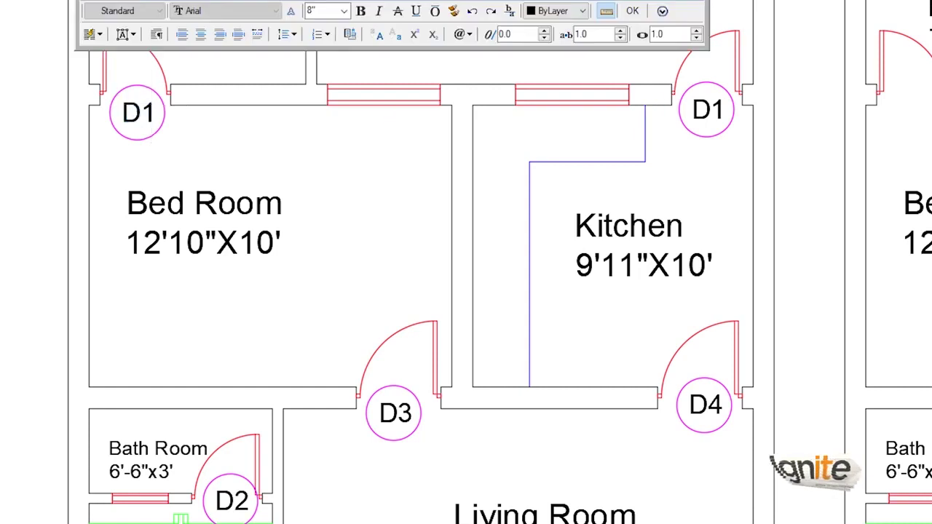
pyautogui.write('5')
pyautogui.click(216, 179)
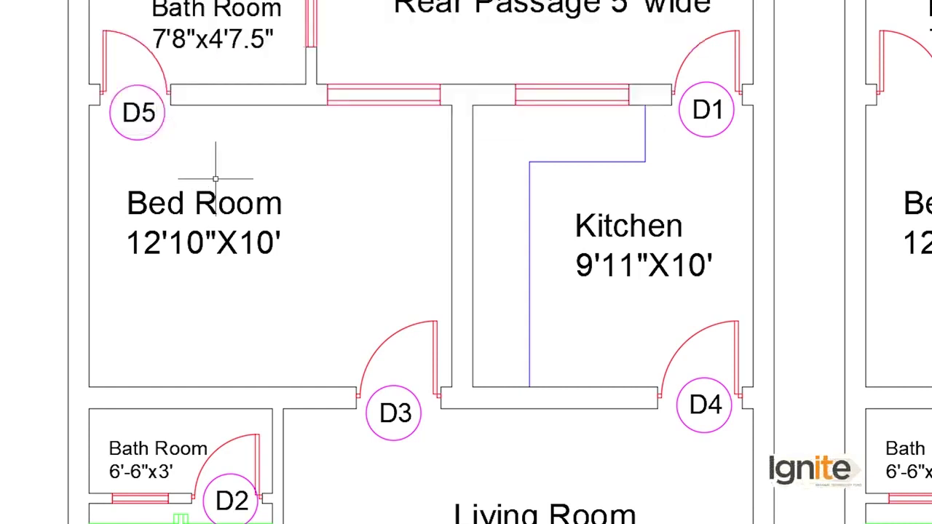
pyautogui.doubleClick(718, 109)
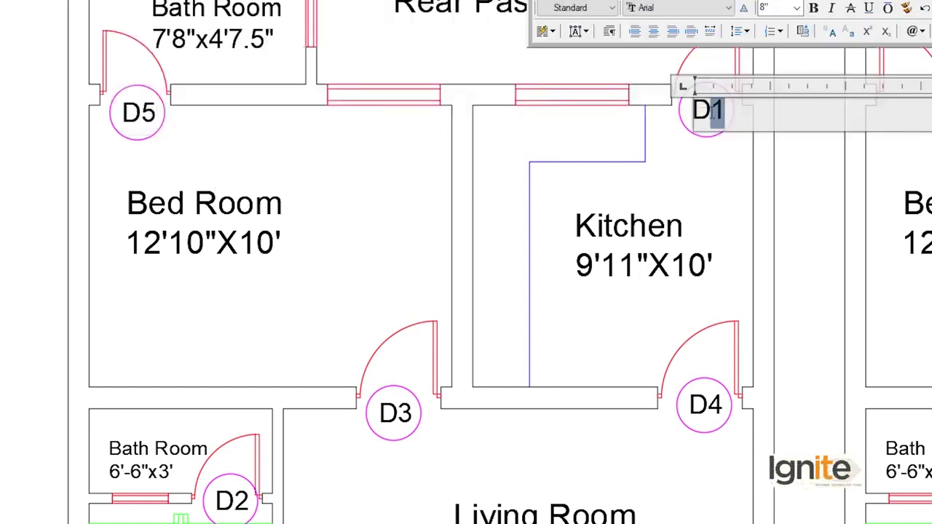
pyautogui.write('6')
pyautogui.click(733, 168)
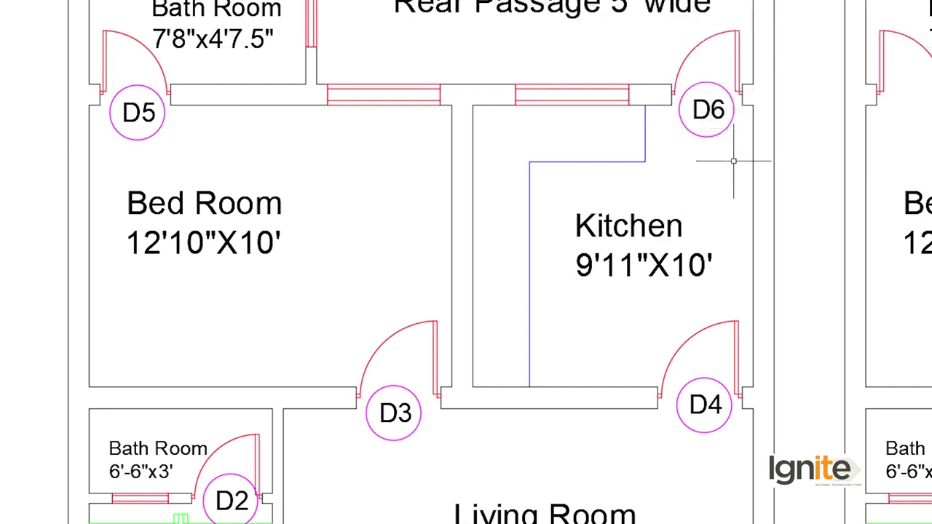
# Bring the main double door's D1 tag into view and select it
pyautogui.scroll(-2, 556, 355)
pyautogui.moveTo(530, 333); pyautogui.dragTo(468, 197, button='middle')
pyautogui.moveTo(343, 449); pyautogui.dragTo(352, 350, button='middle')
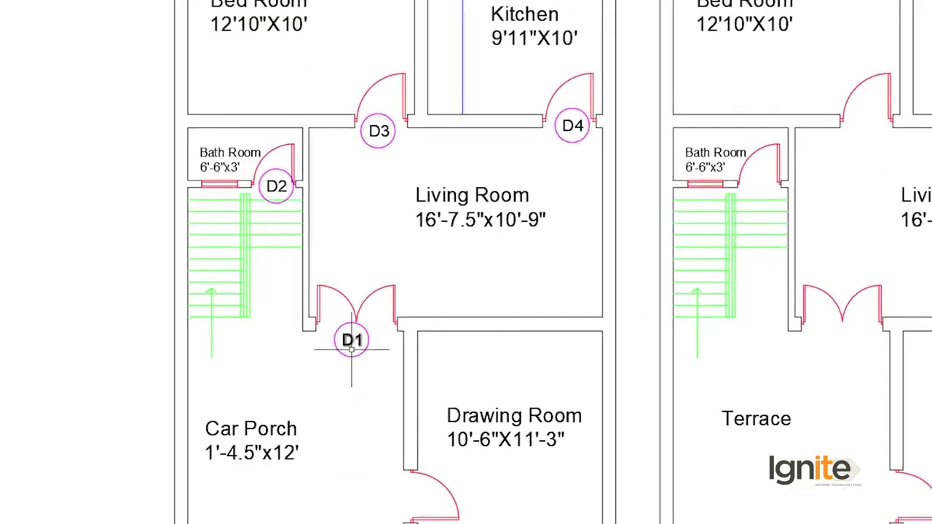
pyautogui.moveTo(387, 382); pyautogui.dragTo(354, 312, button='middle')
pyautogui.click(313, 259)
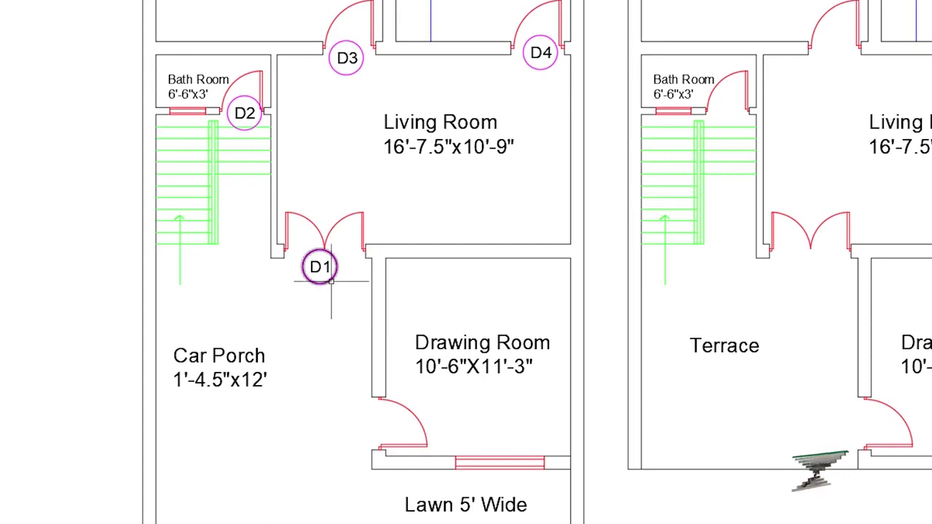
pyautogui.scroll(4, 313, 258)
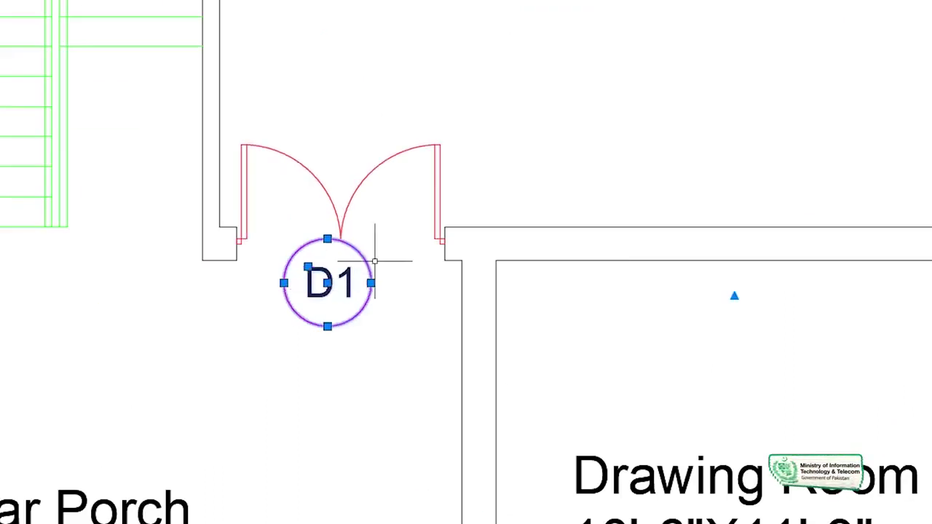
# Copy the D1 tag from its centre to the stair-side bath room window
pyautogui.write('co')
pyautogui.press('Return')
pyautogui.click(328, 282)
pyautogui.scroll(-5, 468, 368)
pyautogui.scroll(1, 505, 493)
pyautogui.scroll(2, 431, 395)
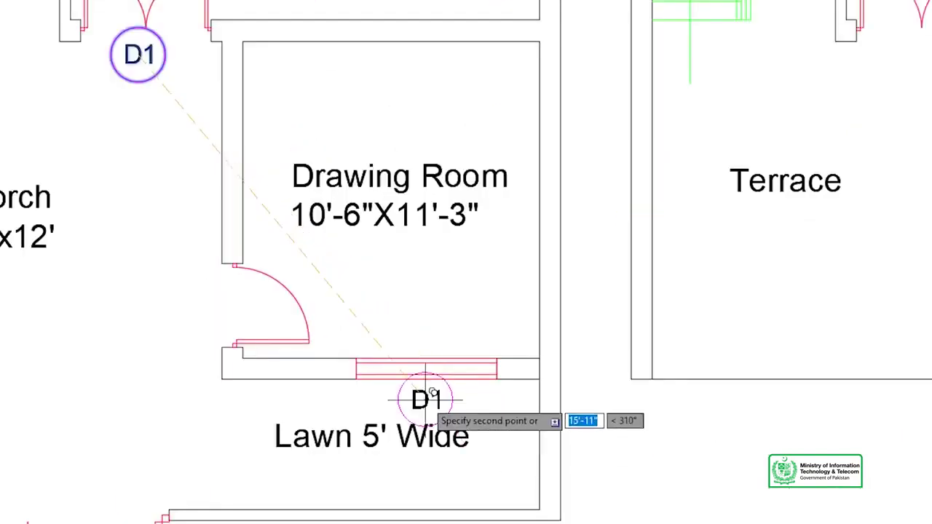
pyautogui.scroll(4, 423, 394)
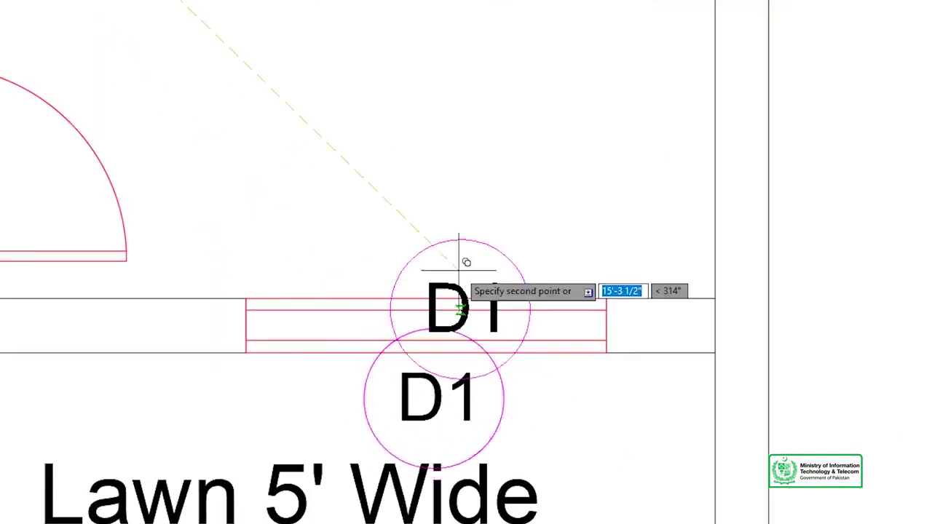
pyautogui.scroll(-3, 462, 176)
pyautogui.scroll(-2, 462, 176)
pyautogui.scroll(2, 383, 197)
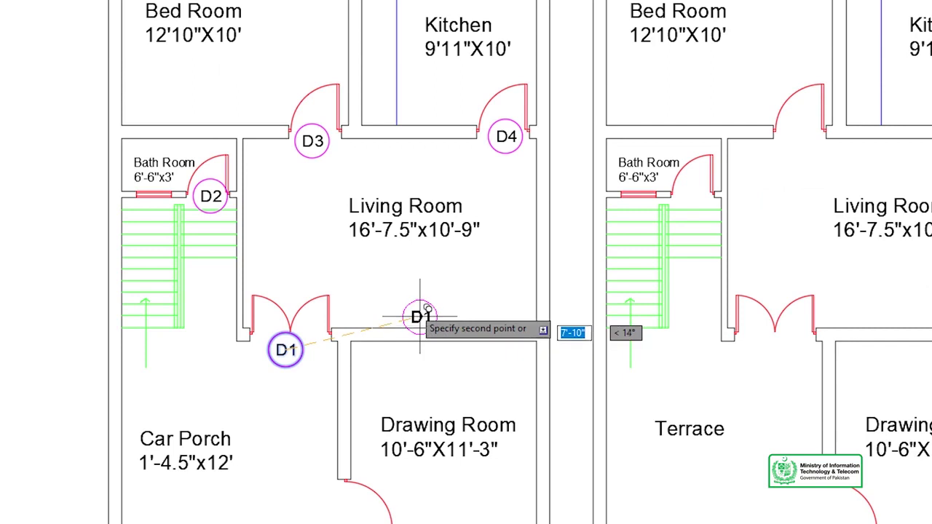
pyautogui.scroll(2, 187, 220)
pyautogui.scroll(2, 218, 320)
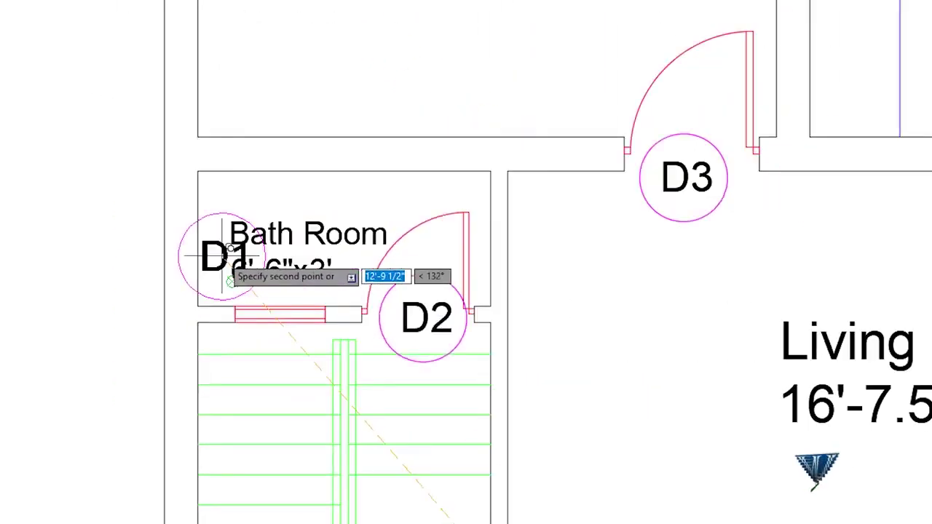
pyautogui.scroll(2, 292, 341)
pyautogui.click(290, 344)
# Place further D1 copies at the bed room and kitchen windows
pyautogui.scroll(-2, 483, 312)
pyautogui.scroll(2, 466, 291)
pyautogui.moveTo(466, 291)
pyautogui.mouseDown(button='middle')
pyautogui.moveTo(457, 283)
pyautogui.moveTo(399, 368)
pyautogui.mouseUp(button='middle')
pyautogui.scroll(-2, 457, 282)
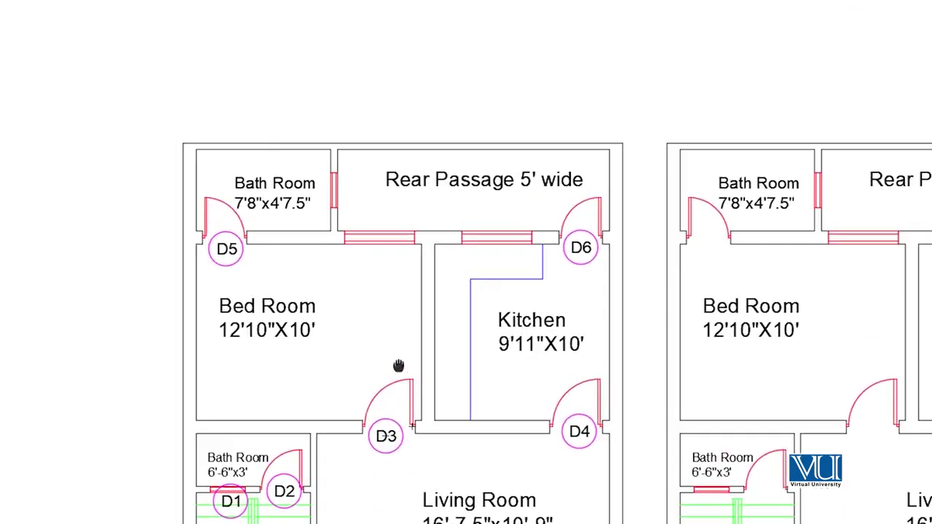
pyautogui.click(502, 259)
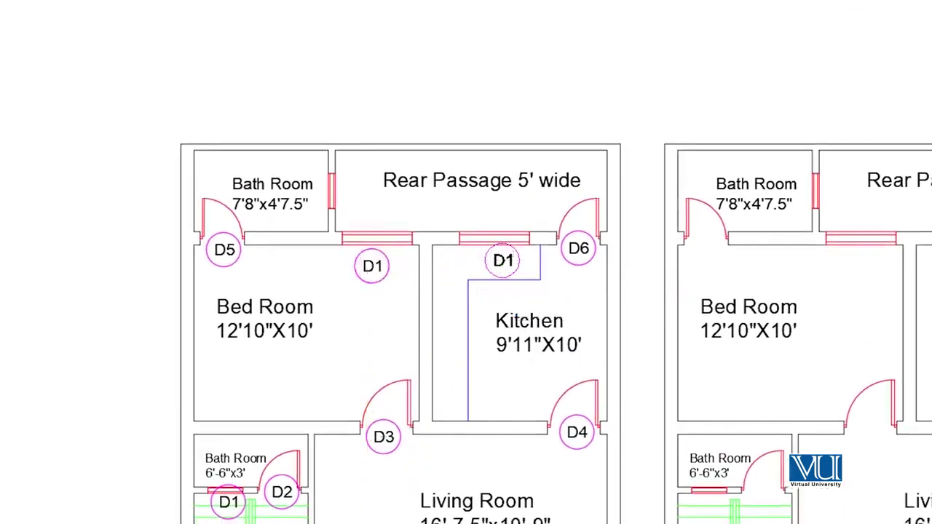
pyautogui.click(350, 191)
pyautogui.press('Escape')
# Pan down to inspect the tags at the drawing room and Lawn-side windows
pyautogui.moveTo(411, 433); pyautogui.dragTo(423, 198, button='middle')
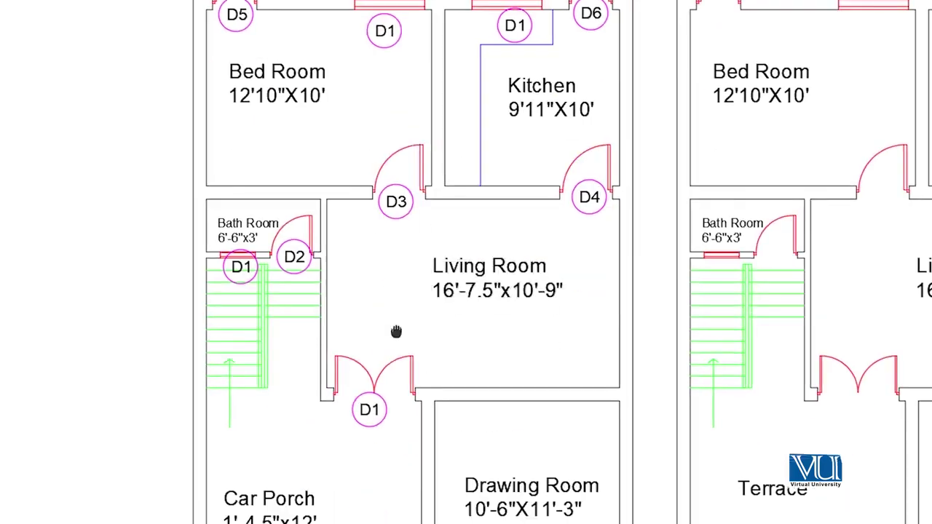
pyautogui.moveTo(396, 332); pyautogui.dragTo(406, 343, button='middle')
pyautogui.scroll(5, 553, 473)
pyautogui.moveTo(585, 481); pyautogui.dragTo(482, 333, button='middle')
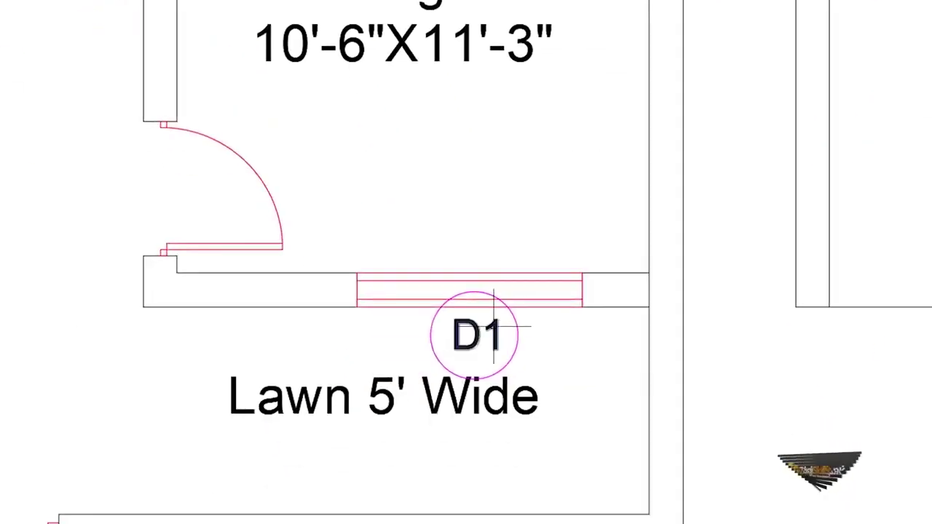
# Relabel the drawing room and stair-side bath room window tags as W1 and W2
pyautogui.doubleClick(495, 327)
pyautogui.write('w1')
pyautogui.moveTo(473, 348); pyautogui.dragTo(455, 339)
pyautogui.write('W')
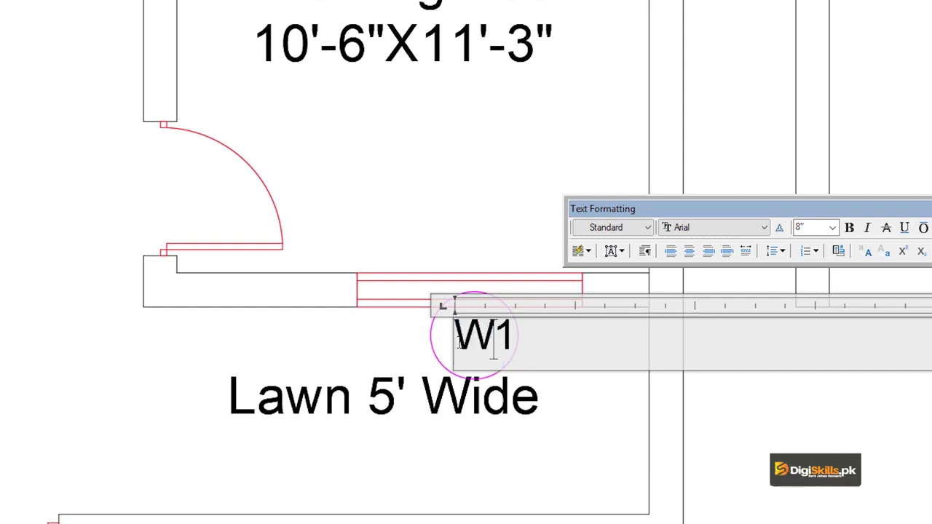
pyautogui.click(312, 343)
pyautogui.scroll(-3, 436, 214)
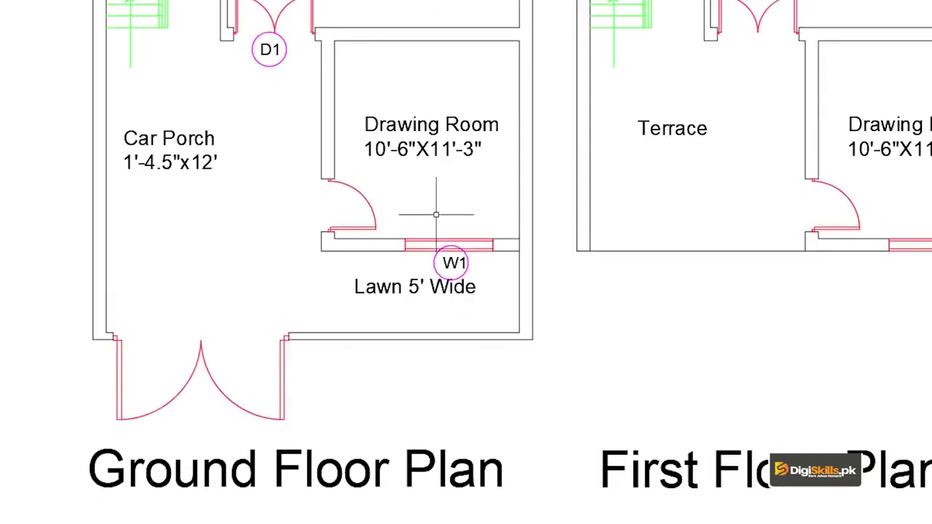
pyautogui.moveTo(437, 214); pyautogui.dragTo(463, 377, button='middle')
pyautogui.scroll(5, 183, 69)
pyautogui.click(292, 180)
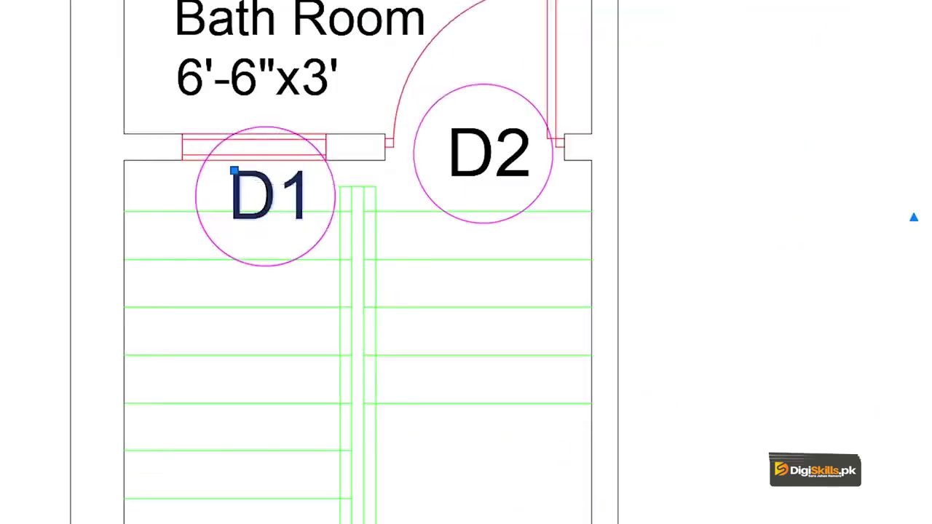
pyautogui.doubleClick(240, 195)
pyautogui.moveTo(313, 197); pyautogui.dragTo(226, 197)
pyautogui.write('W2')
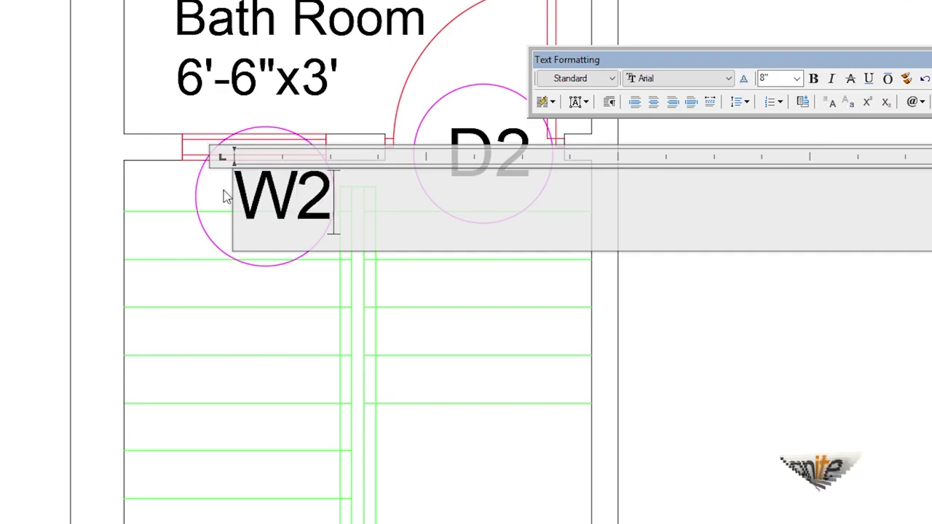
pyautogui.click(227, 197)
# Relabel the bed room and kitchen window tags from D1 to W3 and W4
pyautogui.scroll(-2, 227, 196)
pyautogui.scroll(-3, 56, 208)
pyautogui.moveTo(56, 208)
pyautogui.mouseDown(button='middle')
pyautogui.moveTo(383, 193)
pyautogui.moveTo(405, 156)
pyautogui.mouseUp(button='middle')
pyautogui.scroll(4, 339, 217)
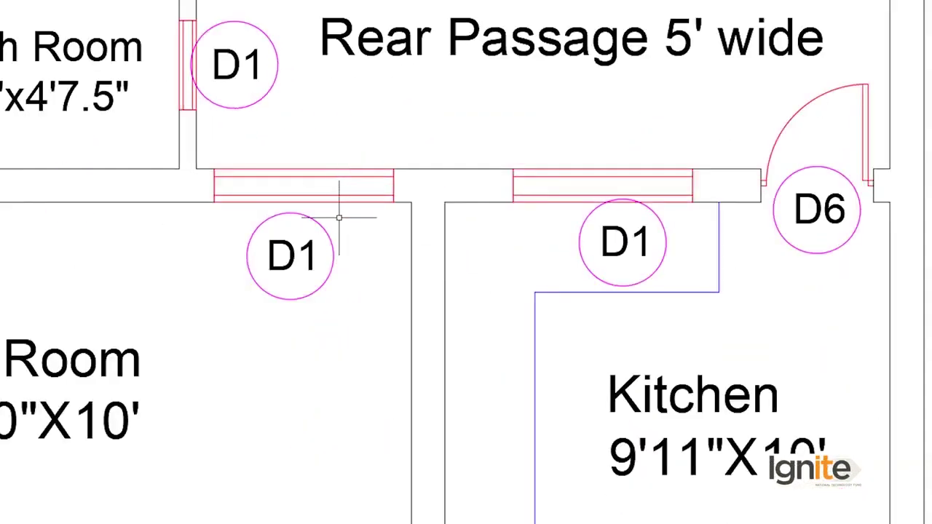
pyautogui.doubleClick(271, 245)
pyautogui.moveTo(319, 254); pyautogui.dragTo(276, 252)
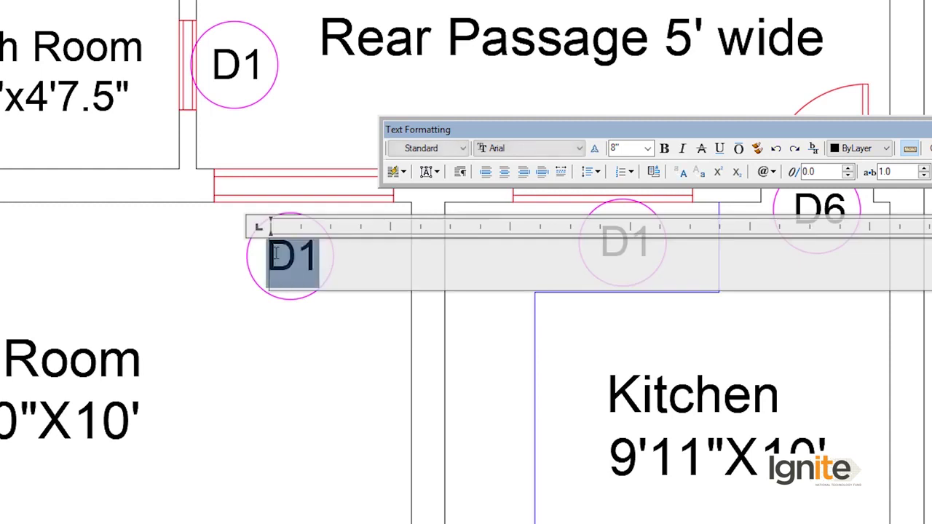
pyautogui.write('W3')
pyautogui.click(261, 302)
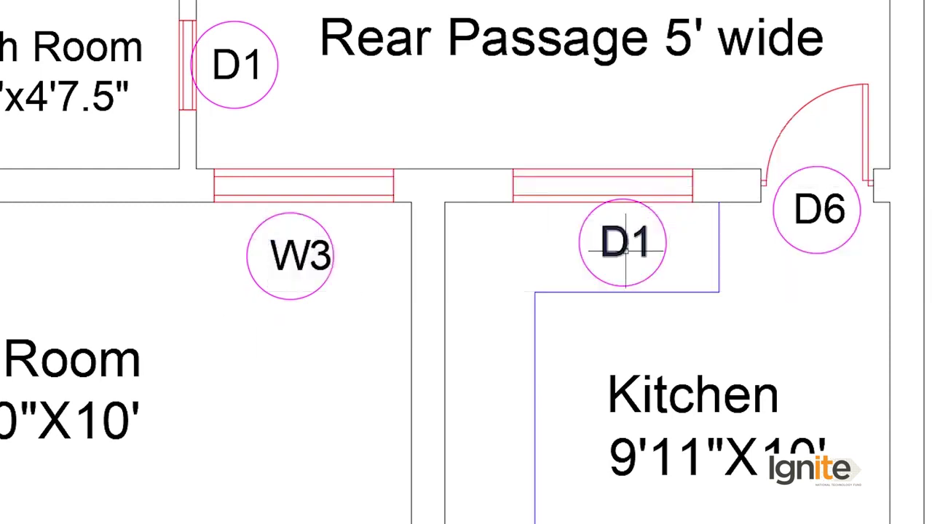
pyautogui.doubleClick(603, 227)
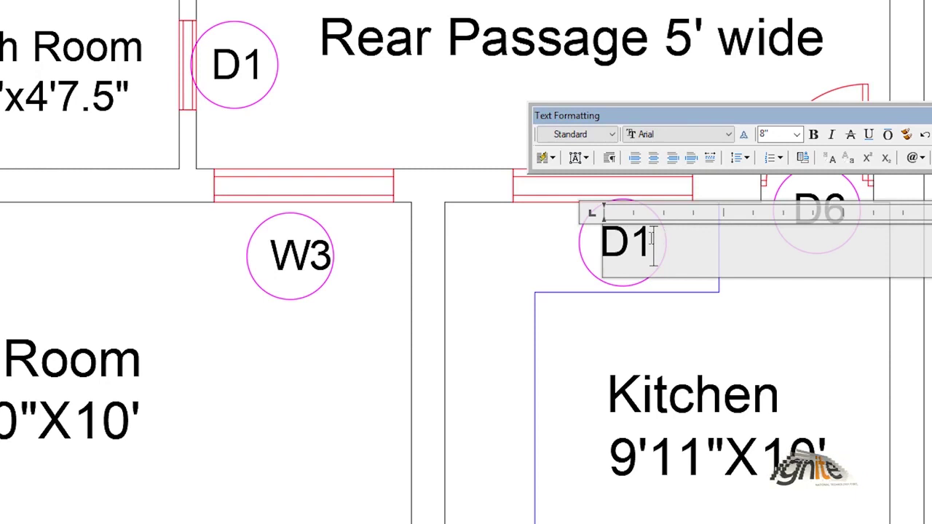
pyautogui.moveTo(657, 245); pyautogui.dragTo(608, 243)
pyautogui.write('W4')
pyautogui.click(457, 297)
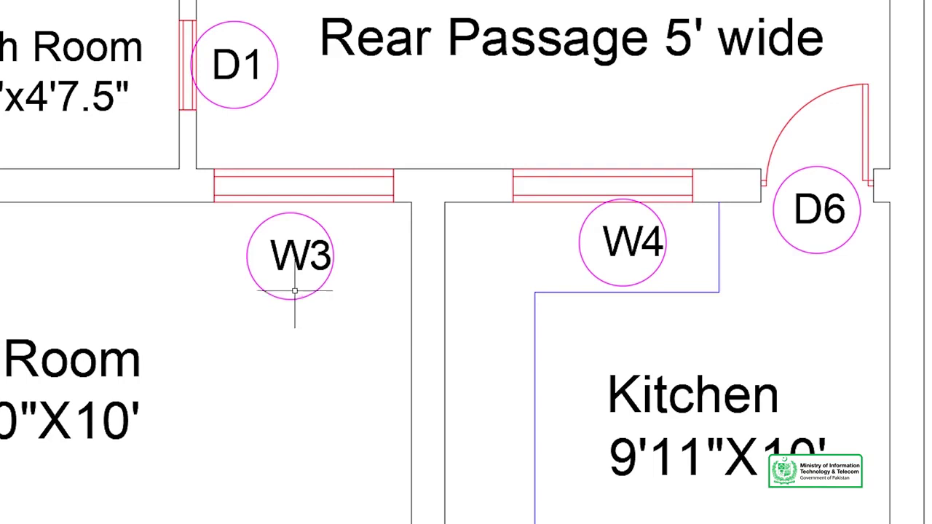
# Change the D1 tag beside the rear bath room window to W5
pyautogui.moveTo(306, 268); pyautogui.dragTo(321, 329, button='middle')
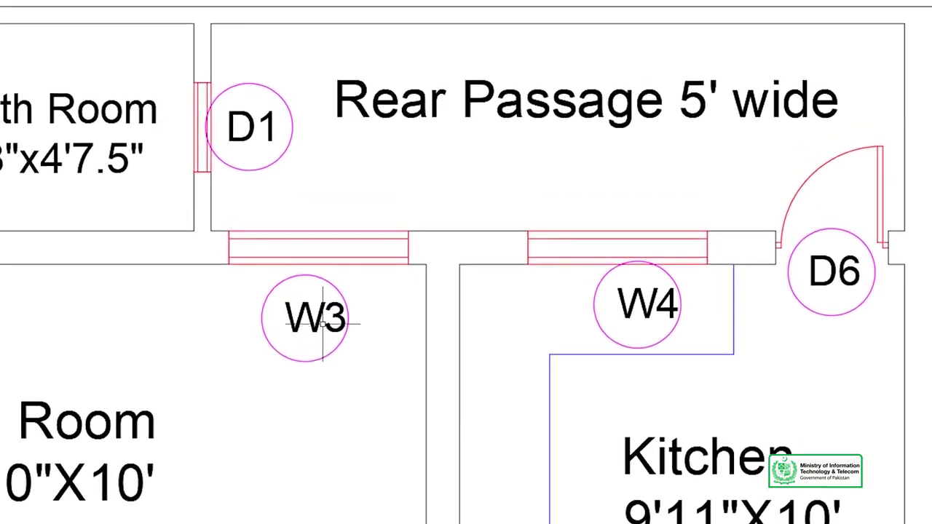
pyautogui.moveTo(328, 212); pyautogui.dragTo(354, 245, button='middle')
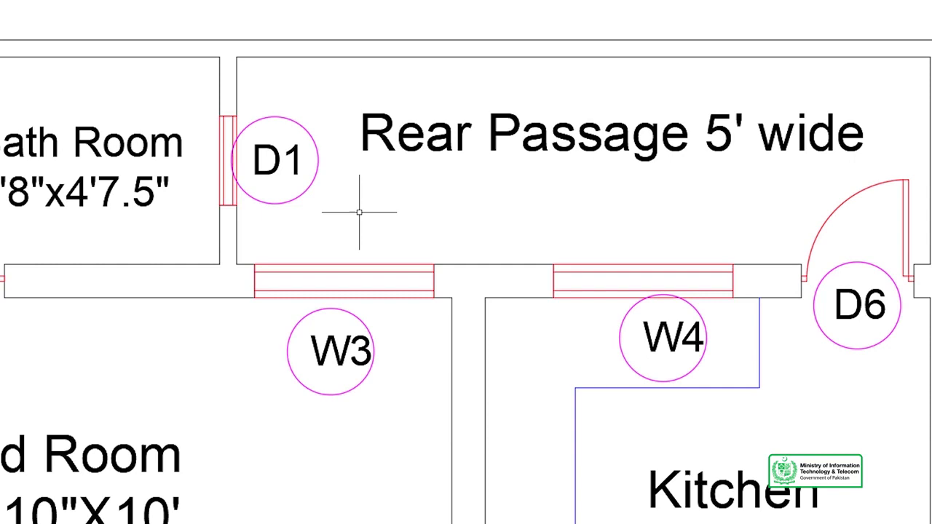
pyautogui.doubleClick(256, 149)
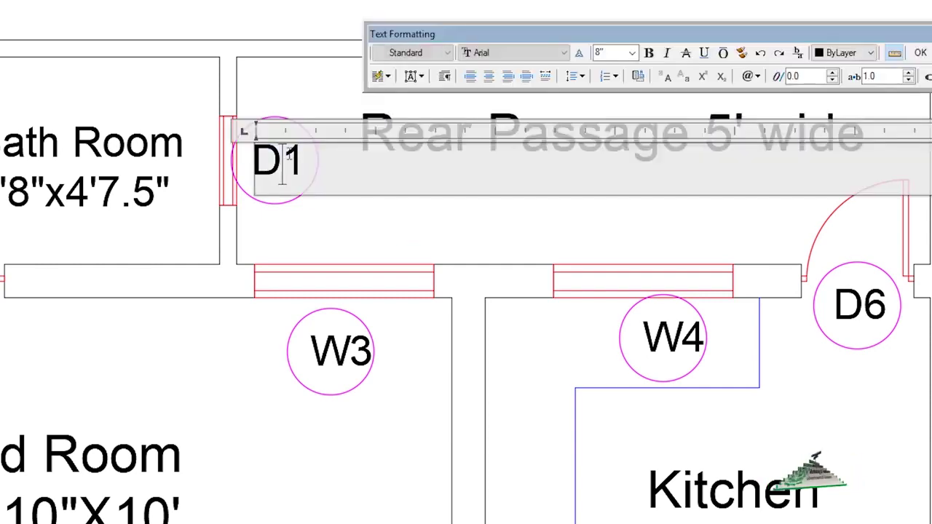
pyautogui.moveTo(311, 160); pyautogui.dragTo(243, 151)
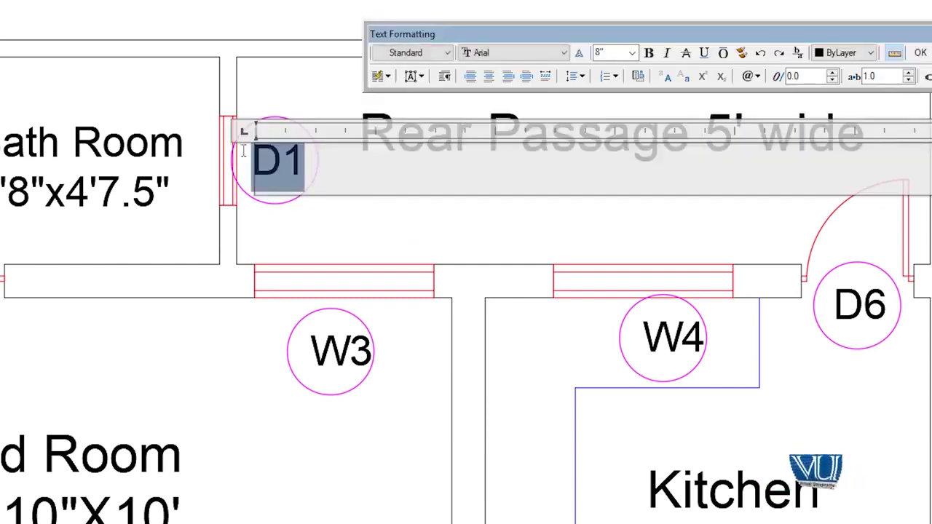
pyautogui.write('W')
pyautogui.click(275, 374)
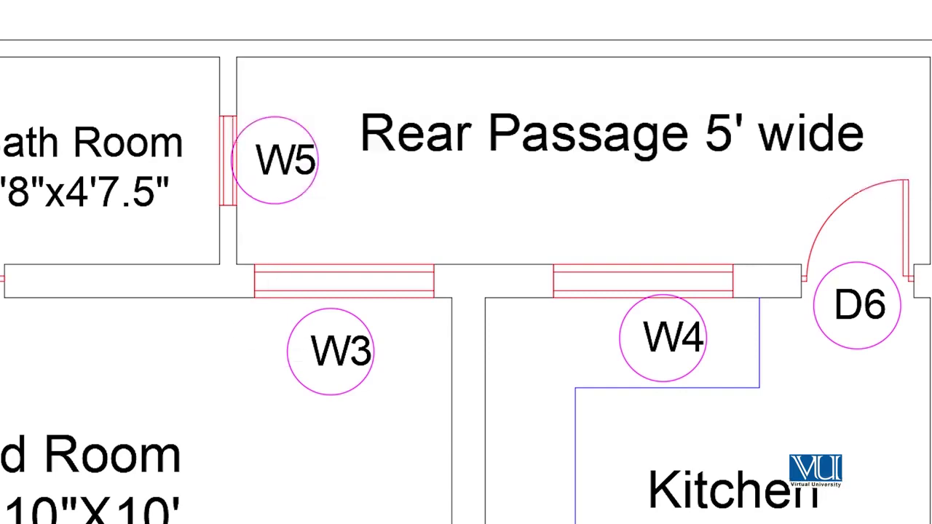
pyautogui.scroll(-6, 286, 234)
pyautogui.scroll(-3, 357, 371)
# Insert a four-column, ten-data-row table below the floor plans, leaving its title empty
pyautogui.scroll(3, 390, 304)
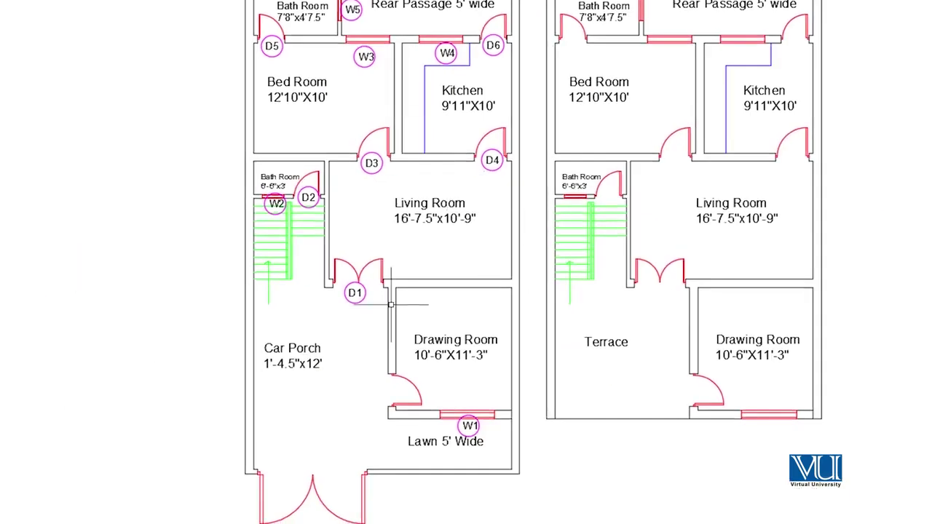
pyautogui.scroll(-3, 318, 213)
pyautogui.moveTo(451, 430); pyautogui.dragTo(318, 184, button='middle')
pyautogui.scroll(2, 304, 248)
pyautogui.moveTo(304, 249); pyautogui.dragTo(282, 279, button='middle')
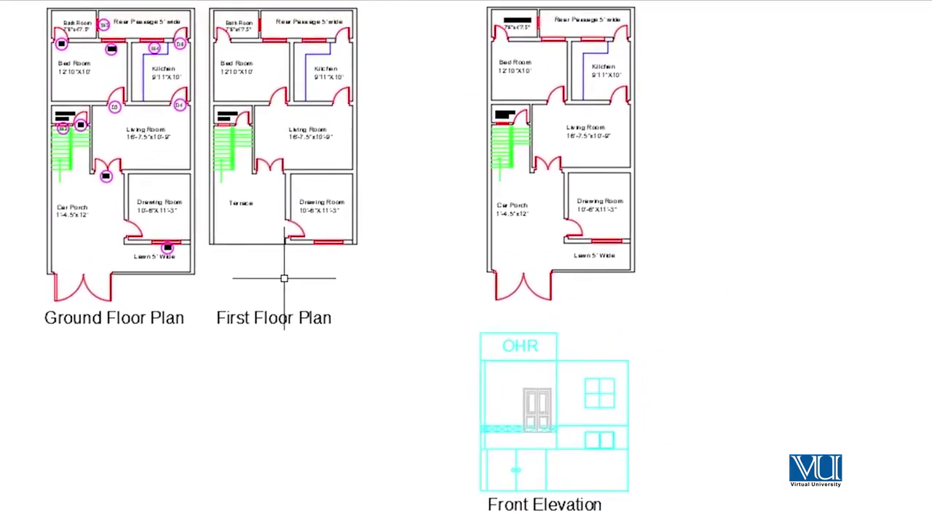
pyautogui.write('TABLEDIT')
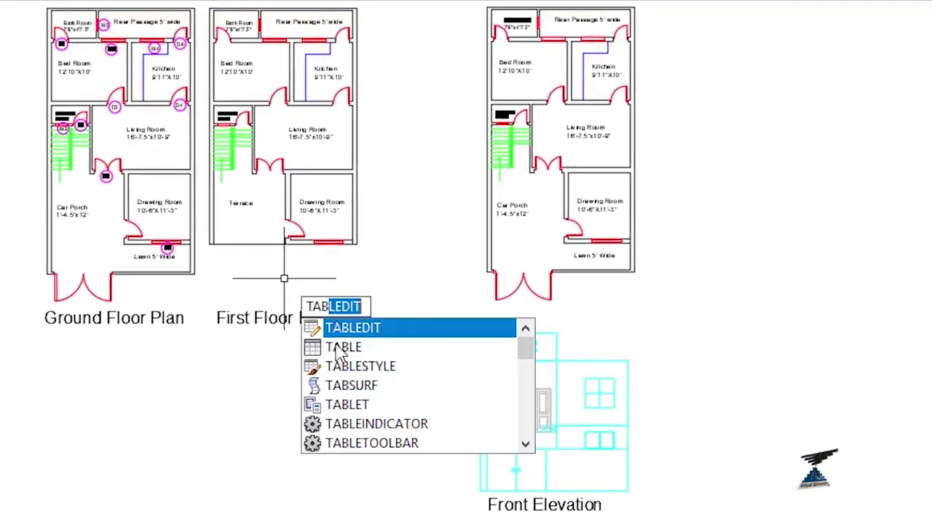
pyautogui.click(337, 347)
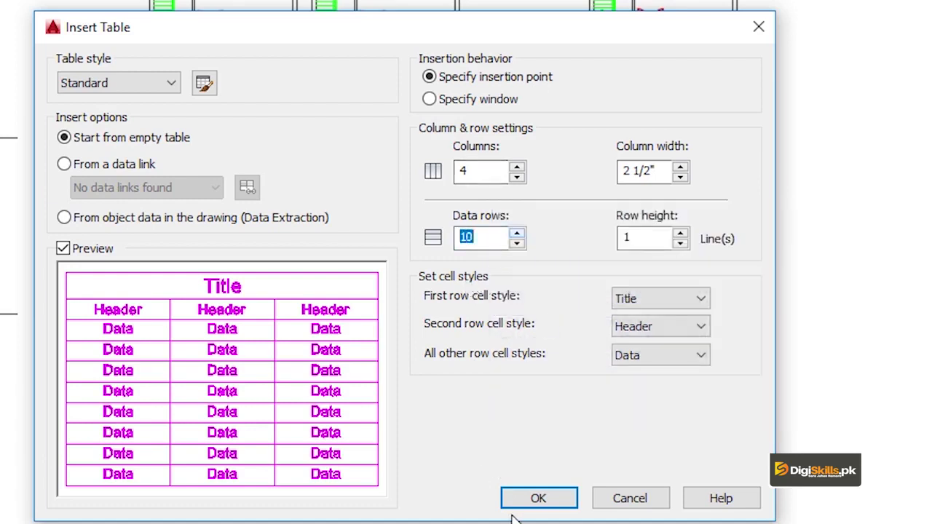
pyautogui.click(535, 497)
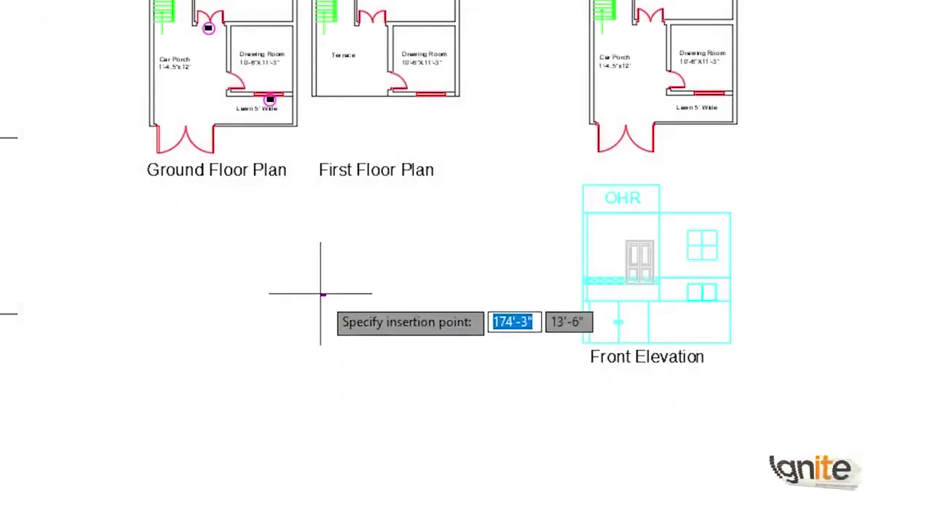
pyautogui.click(263, 296)
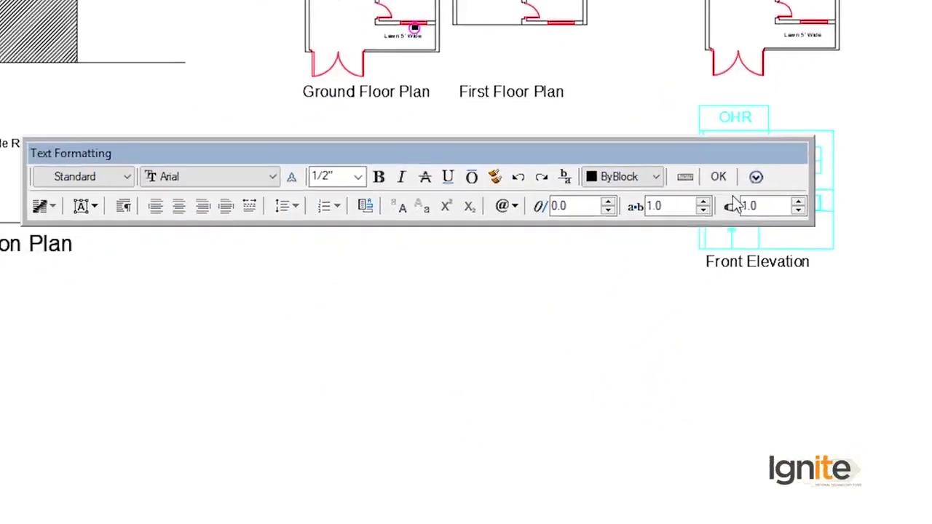
pyautogui.click(718, 178)
# Scale the new table up to a readable size
pyautogui.scroll(5, 436, 135)
pyautogui.click(434, 135)
pyautogui.write('c')
pyautogui.press('Return')
pyautogui.click(453, 133)
pyautogui.scroll(-3, 469, 93)
pyautogui.scroll(-2, 481, 58)
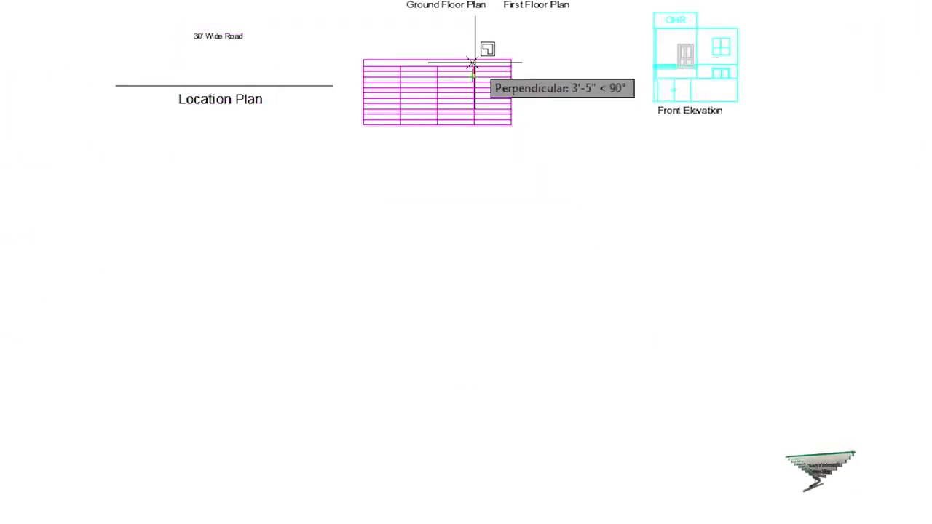
pyautogui.click(473, 64)
pyautogui.moveTo(434, 57); pyautogui.dragTo(456, 96, button='middle')
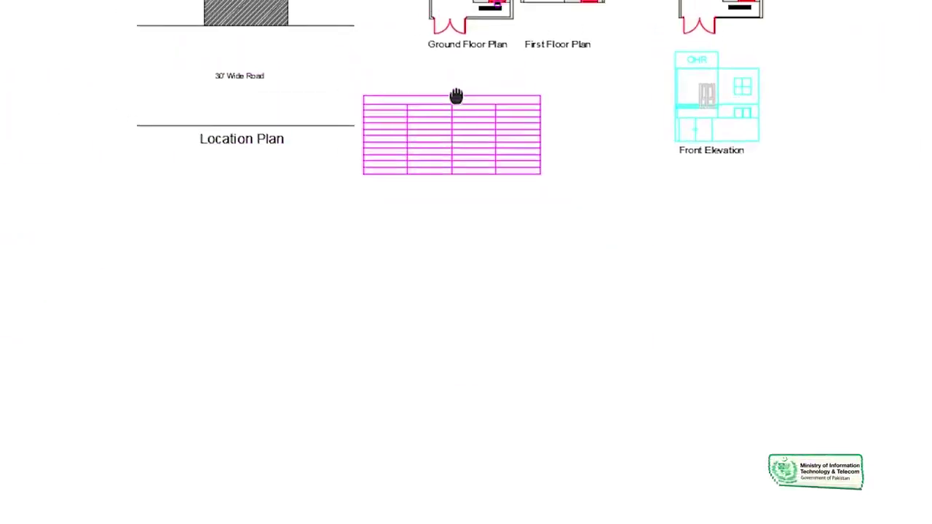
pyautogui.scroll(3, 431, 104)
pyautogui.scroll(3, 471, 155)
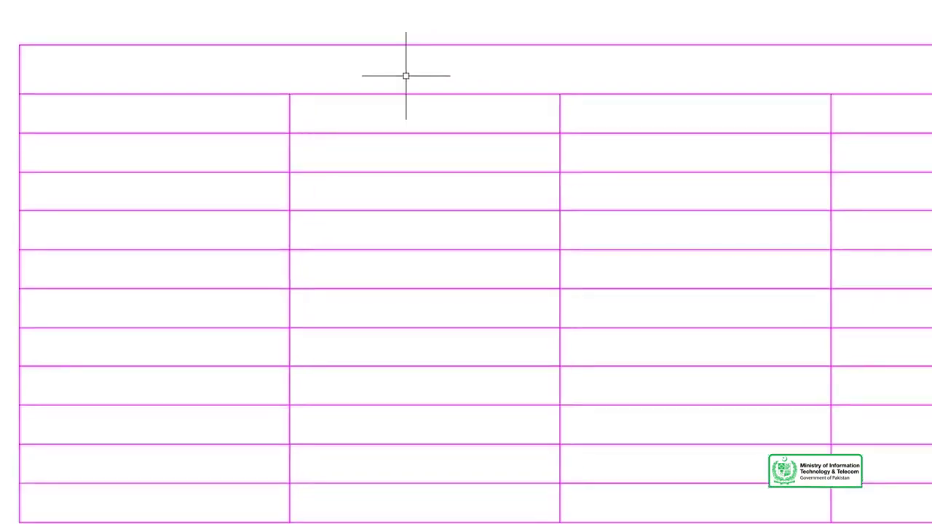
# Enter 'Schedule of Doors/Windows' in the table's title cell
pyautogui.scroll(-2, 406, 75)
pyautogui.doubleClick(287, 100)
pyautogui.write('sC')
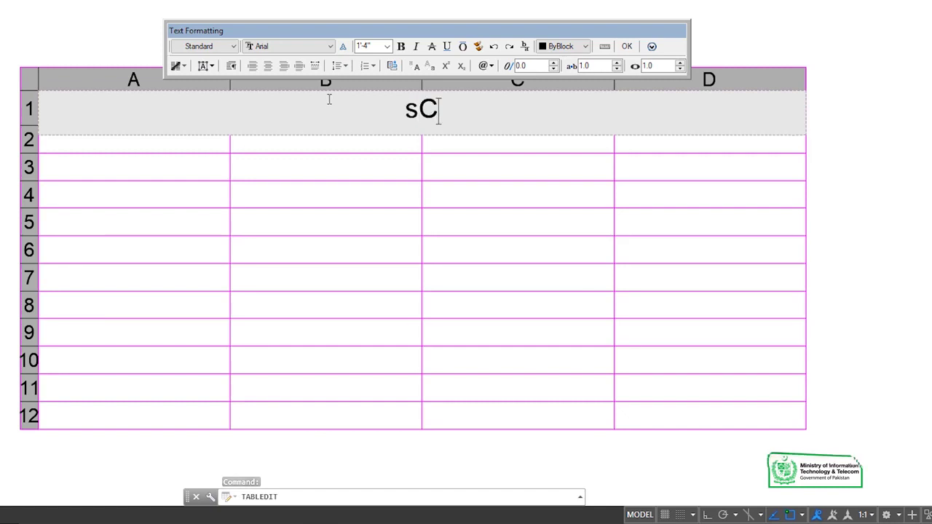
pyautogui.write('HEDUL')
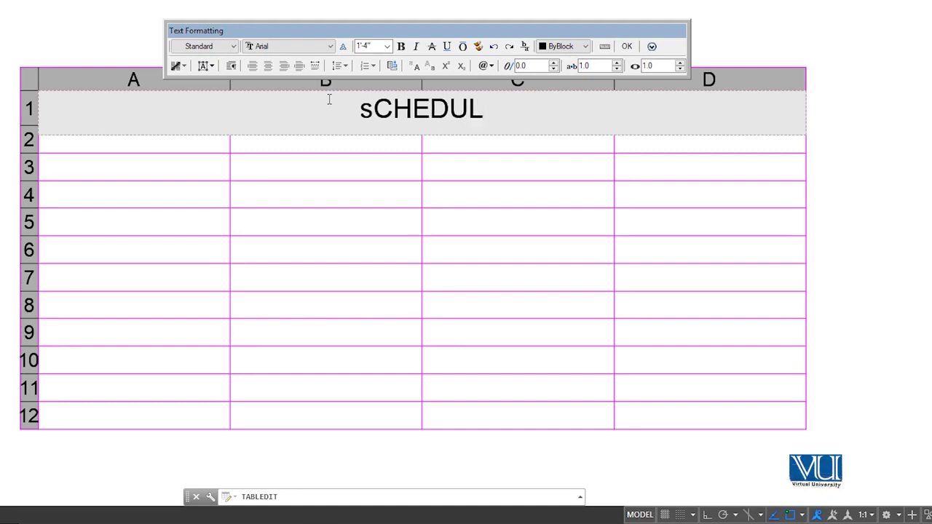
pyautogui.write('E of Doors')
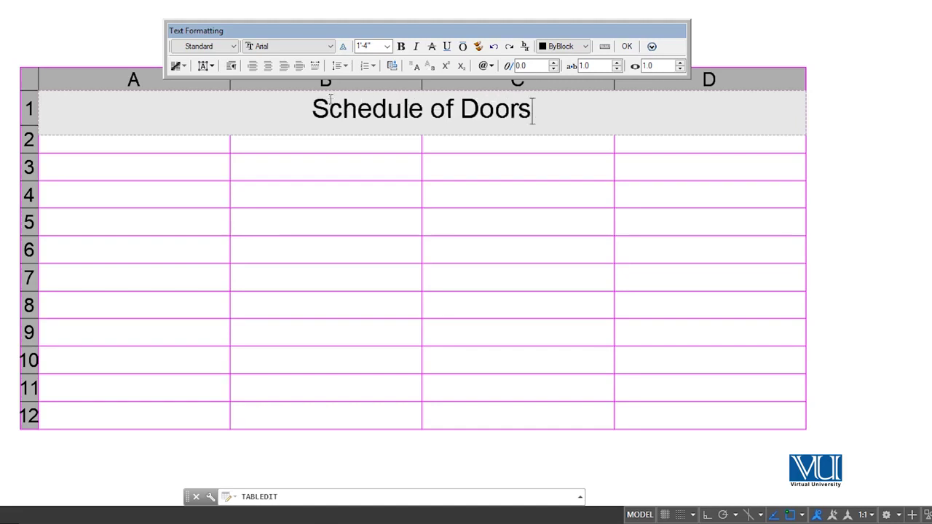
pyautogui.write('/Windows')
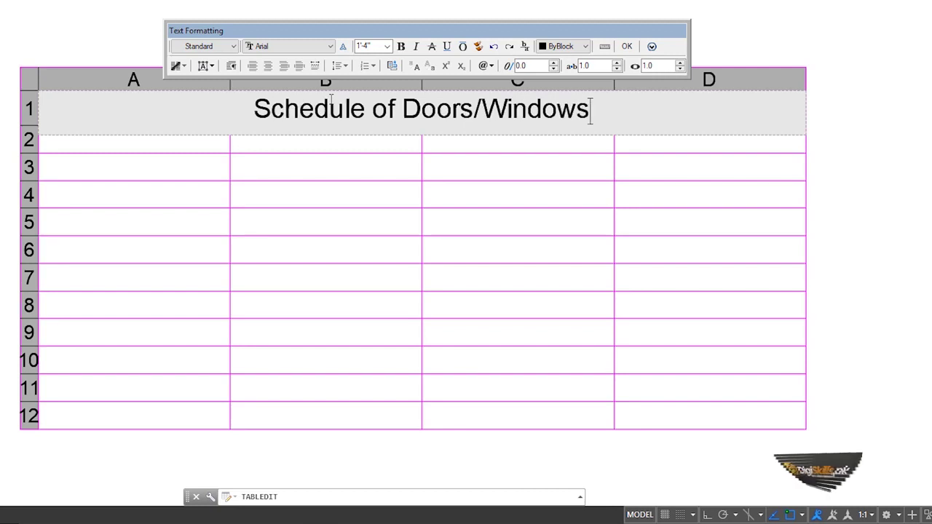
pyautogui.click(374, 251)
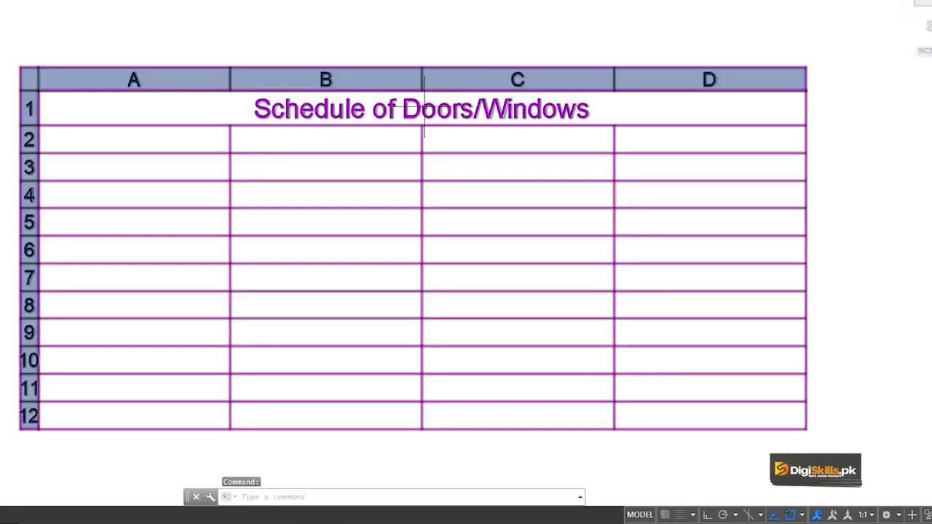
# Enter the headings Type and Size in cells A2 and B2
pyautogui.click(114, 81)
pyautogui.doubleClick(109, 133)
pyautogui.write('Type')
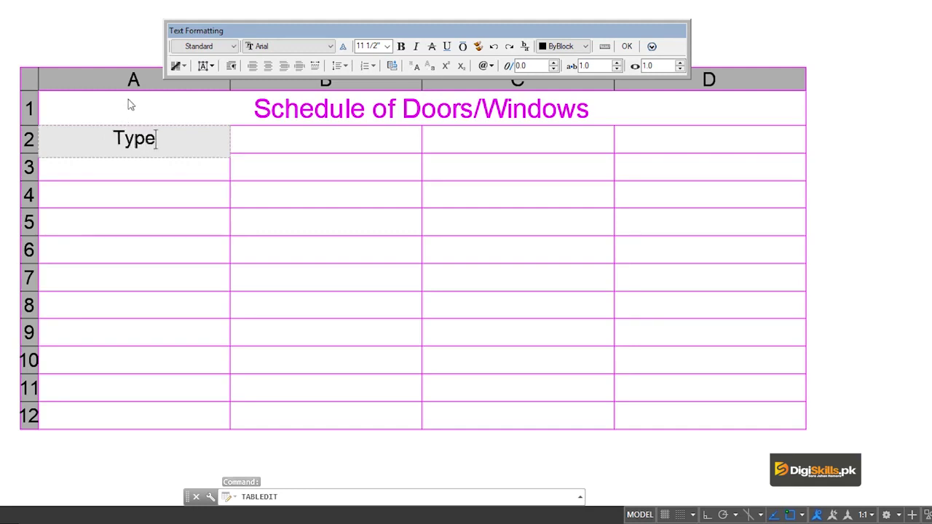
pyautogui.click(277, 141)
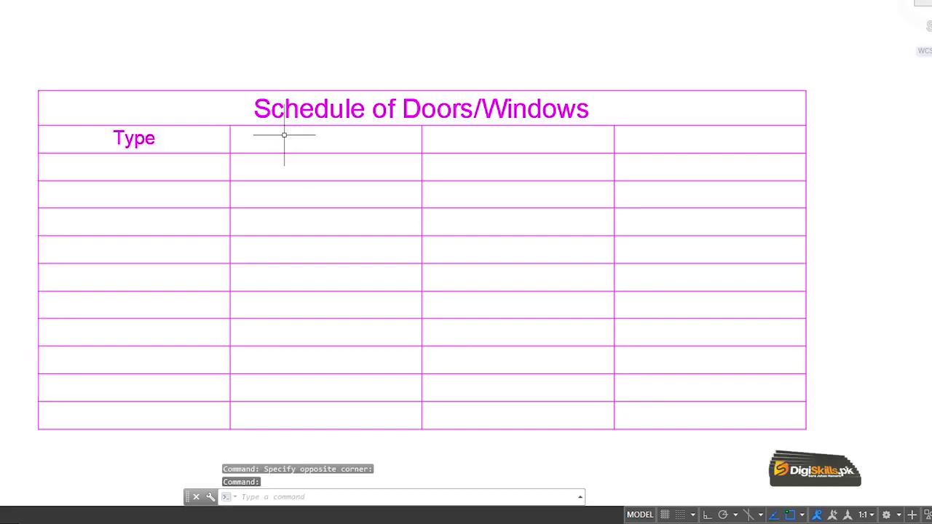
pyautogui.doubleClick(283, 135)
pyautogui.write('Size')
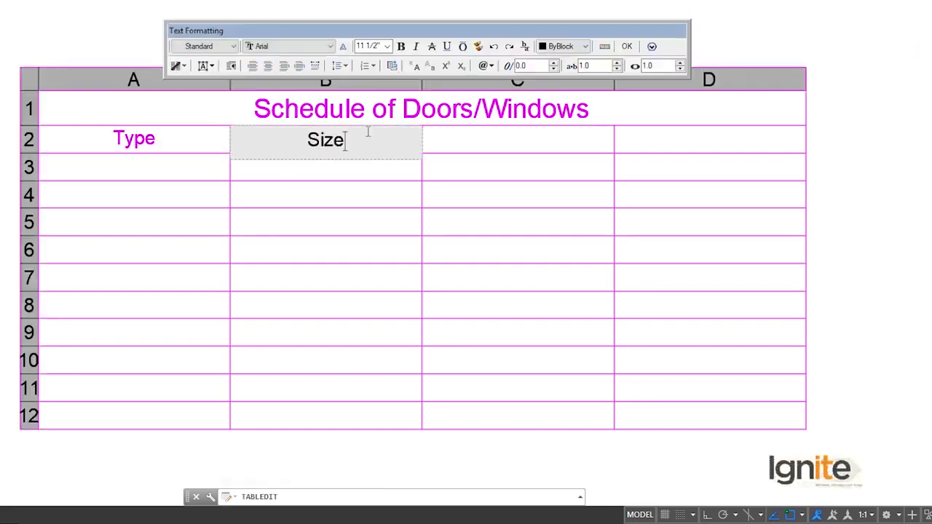
pyautogui.click(454, 144)
# Enter the headings SiLL and Remarks in cells C2 and D2
pyautogui.doubleClick(517, 142)
pyautogui.write('Si')
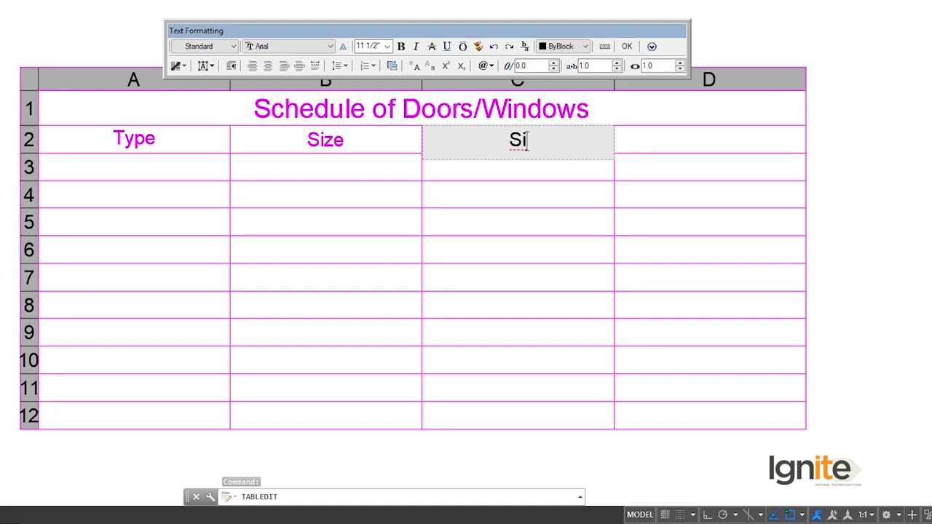
pyautogui.write('LL')
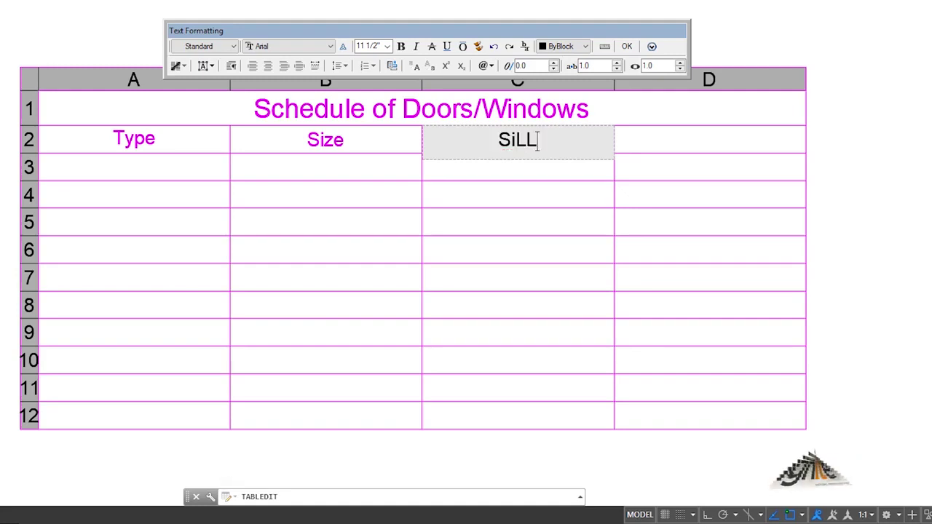
pyautogui.click(643, 138)
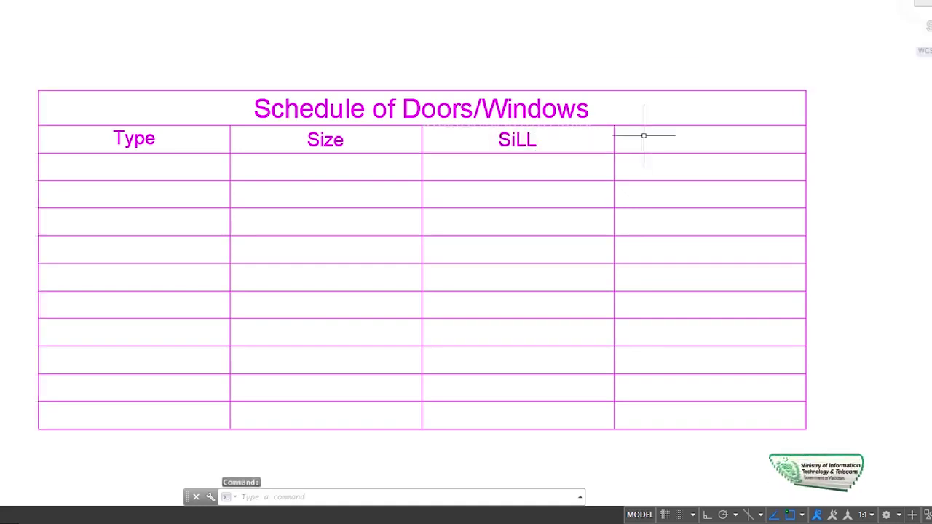
pyautogui.click(655, 139)
pyautogui.doubleClick(709, 140)
pyautogui.write('Remarks')
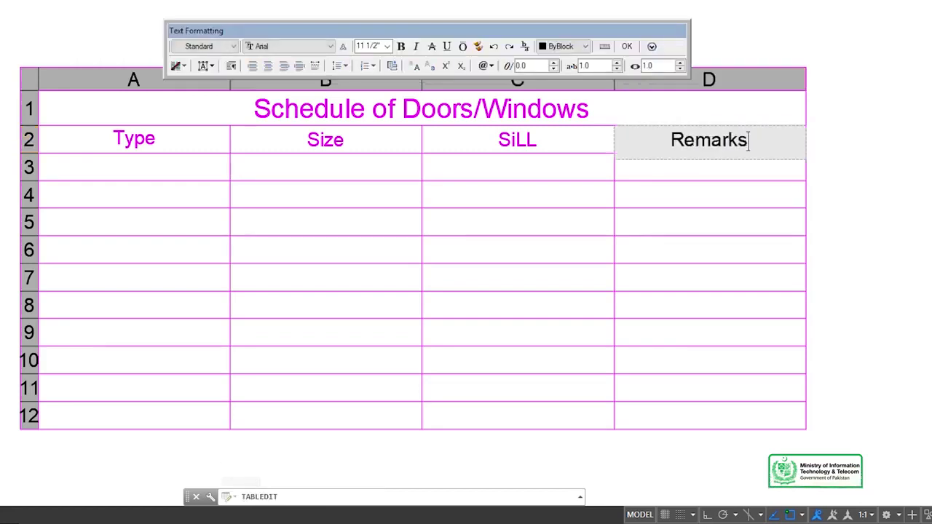
pyautogui.press('Escape')
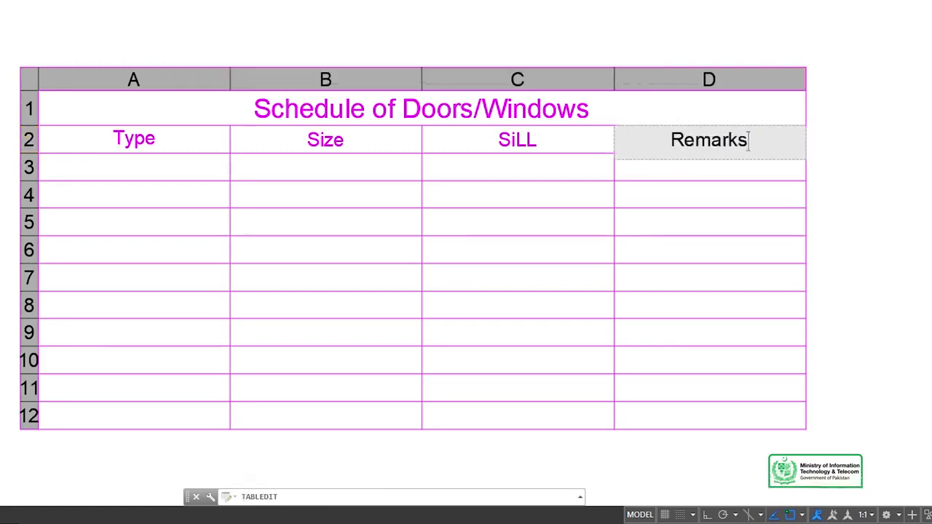
pyautogui.press('Escape')
pyautogui.moveTo(156, 241)
pyautogui.mouseDown(button='middle')
pyautogui.moveTo(268, 204)
pyautogui.moveTo(268, 149)
pyautogui.mouseUp(button='middle')
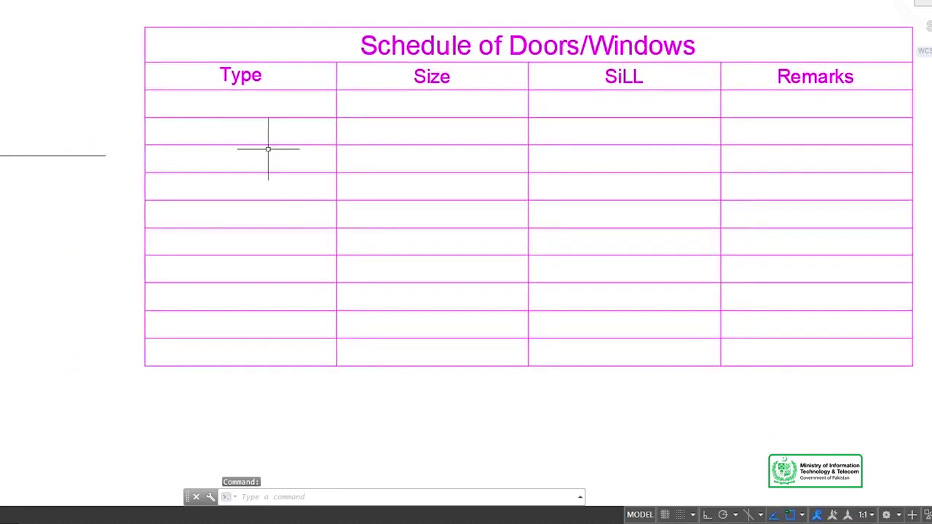
# Enter D1 in cell A3 and copy it down into cells A4 through A7
pyautogui.doubleClick(247, 107)
pyautogui.write('Di')
pyautogui.press('BackSpace')
pyautogui.write('1')
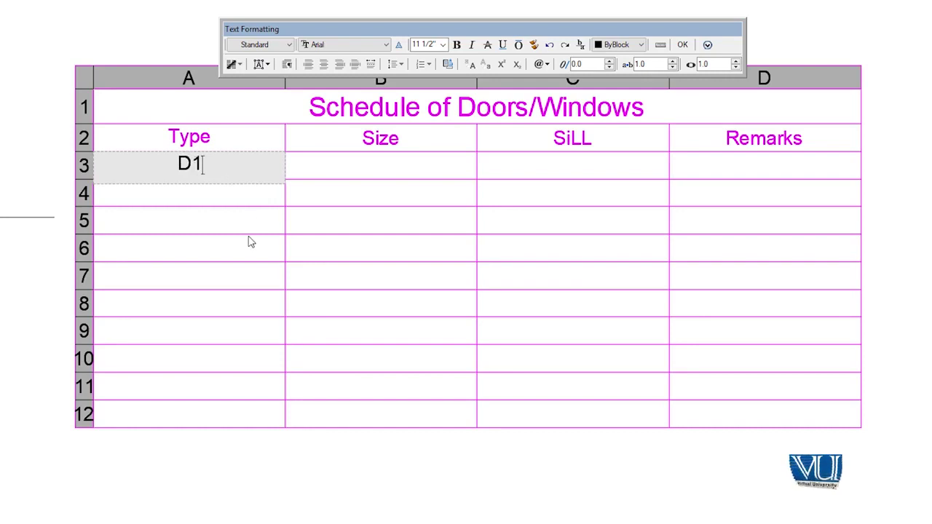
pyautogui.click(250, 242)
pyautogui.click(192, 162)
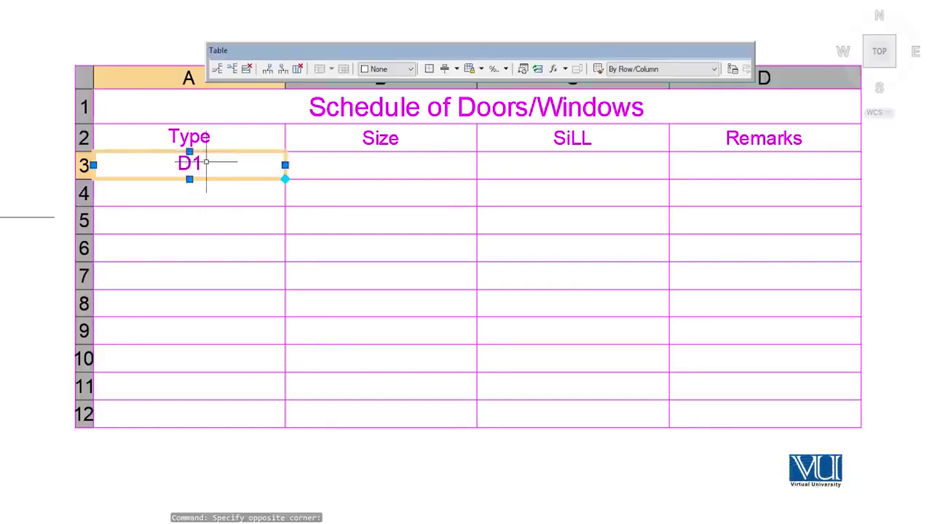
pyautogui.click(205, 162)
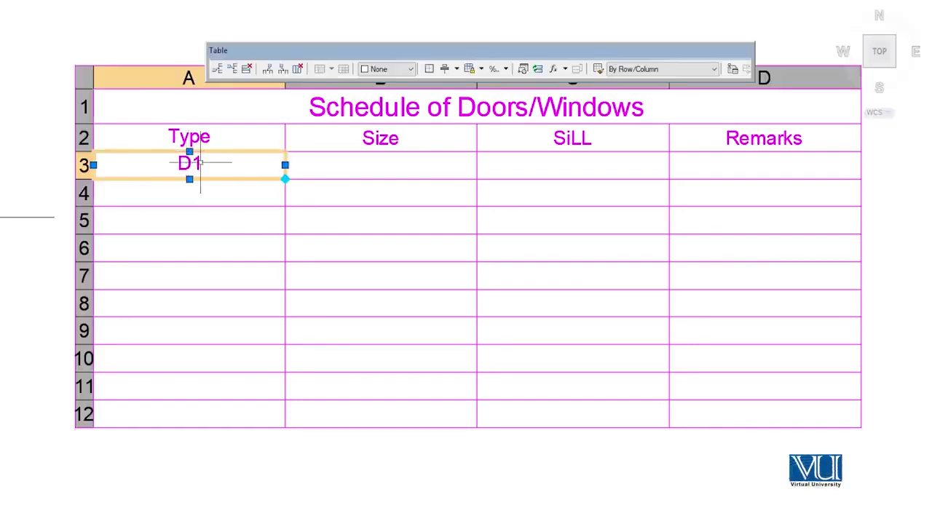
pyautogui.click(175, 197)
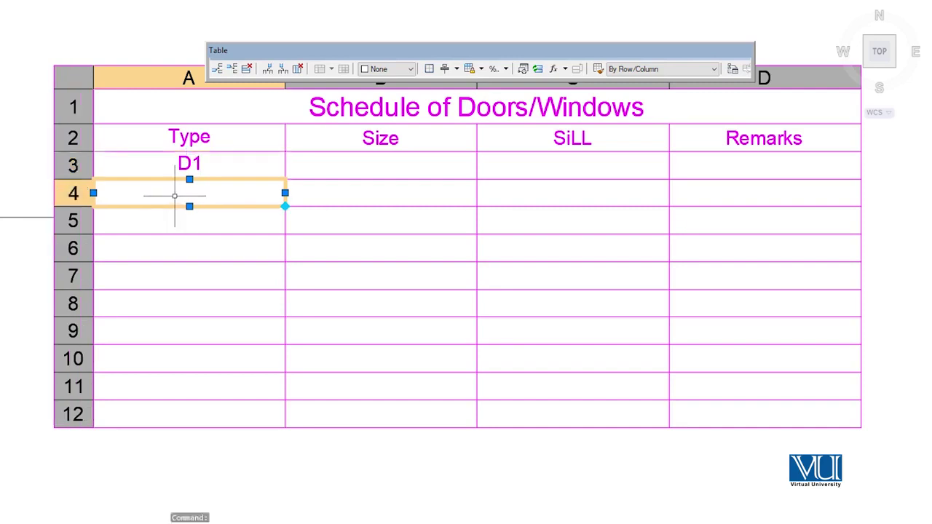
pyautogui.click(180, 216)
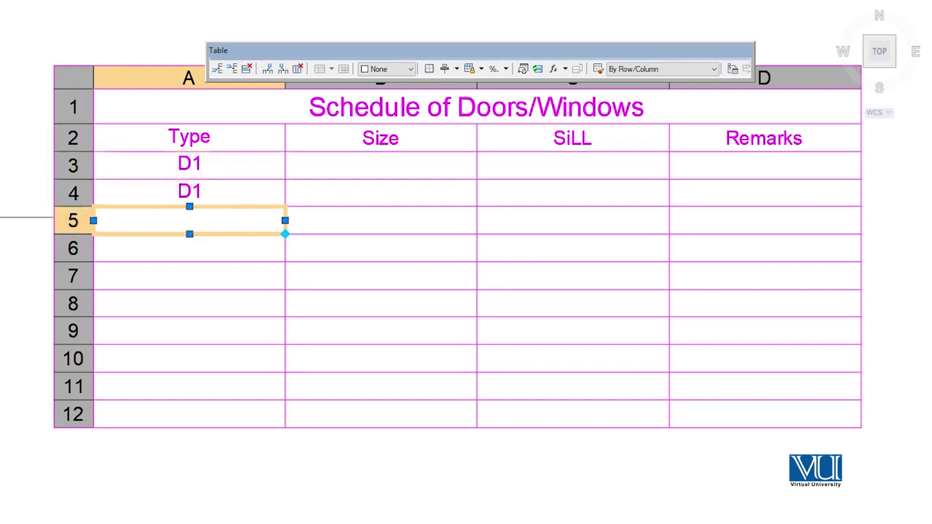
pyautogui.click(186, 251)
pyautogui.write('D1')
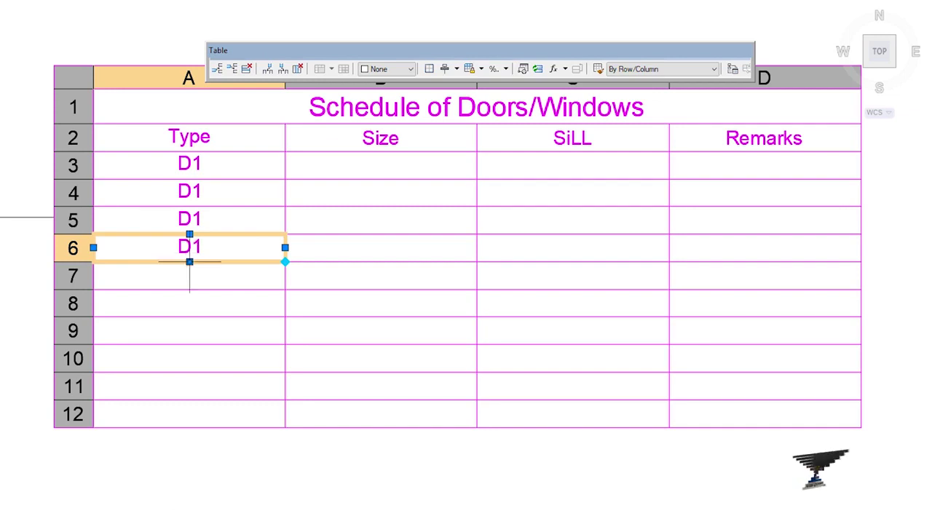
pyautogui.click(186, 281)
pyautogui.write('D1')
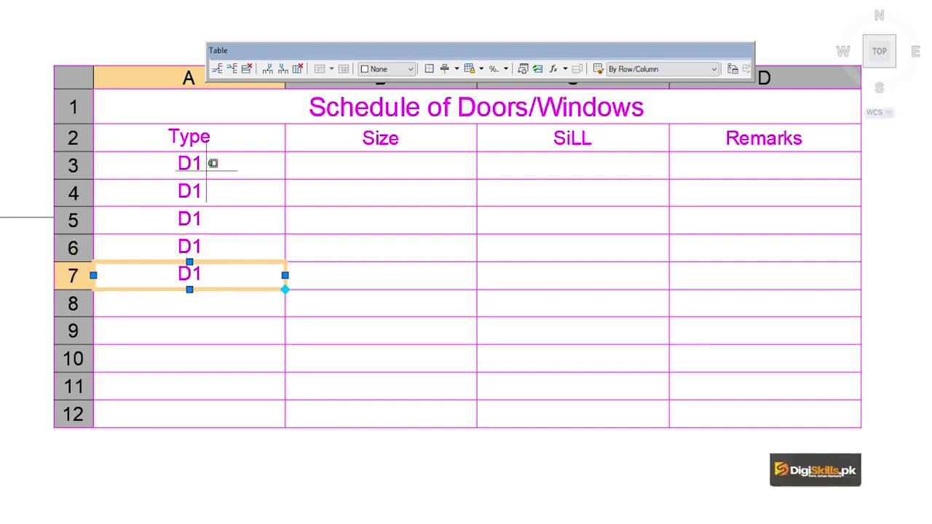
pyautogui.press('Escape')
# Change cells A4 and A5 from D1 to D2 and D3
pyautogui.doubleClick(196, 192)
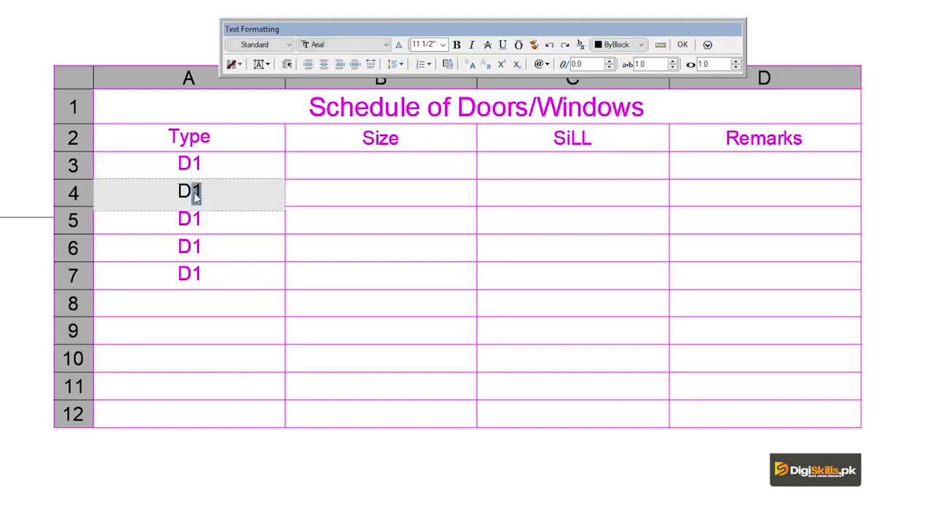
pyautogui.write('2')
pyautogui.click(198, 217)
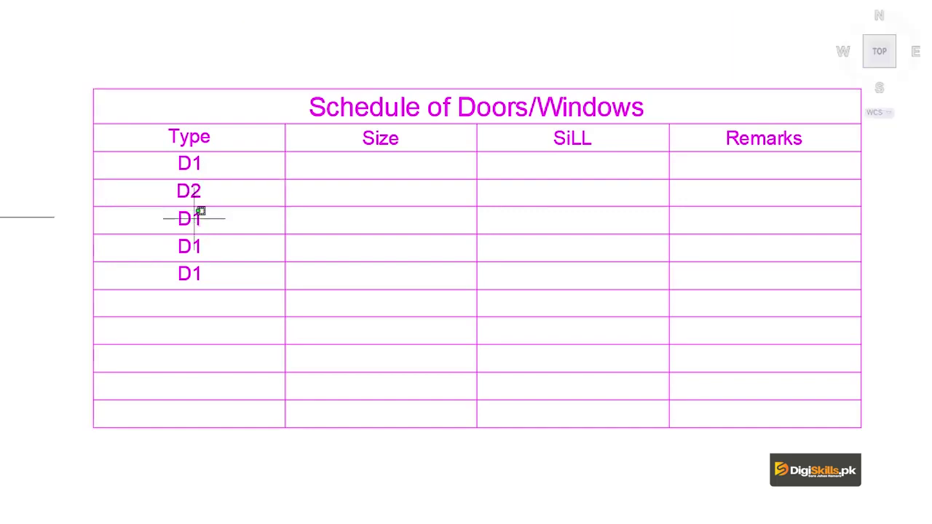
pyautogui.click(198, 217)
pyautogui.doubleClick(179, 221)
pyautogui.moveTo(204, 219); pyautogui.dragTo(192, 219)
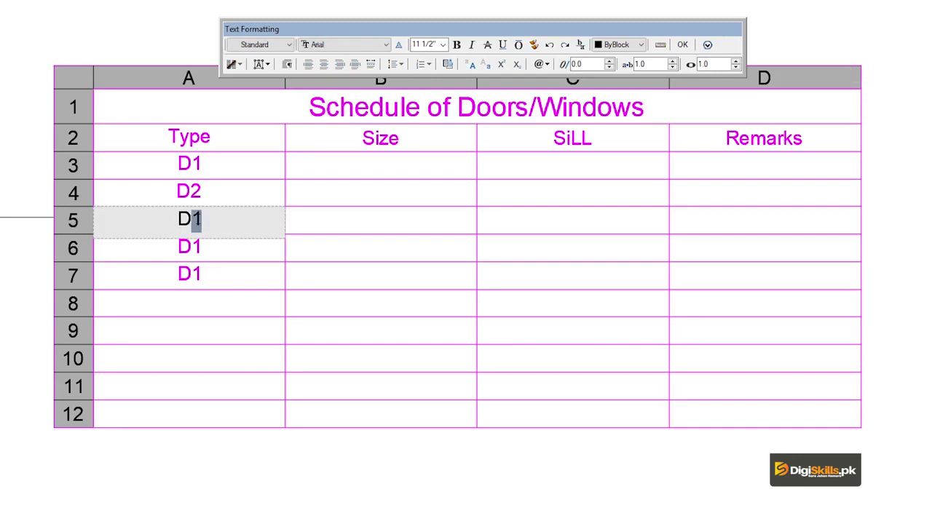
pyautogui.write('3')
pyautogui.press('Escape')
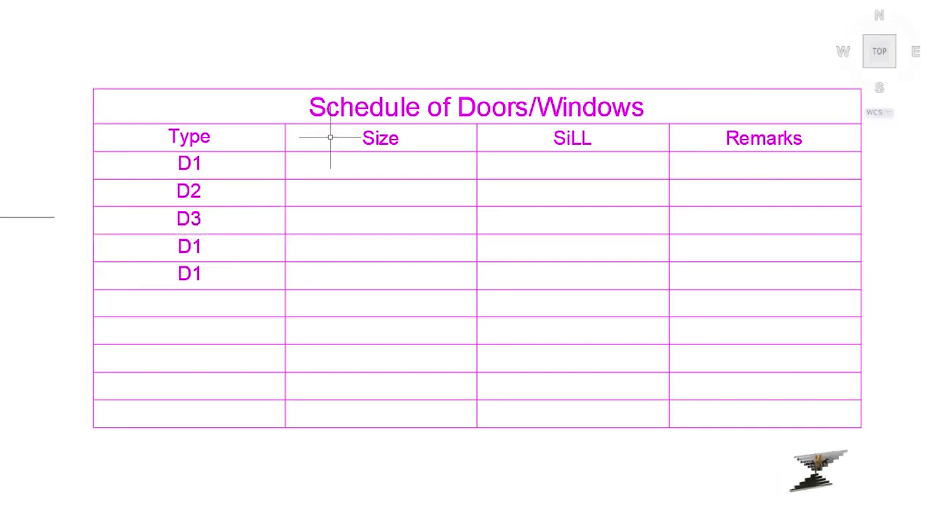
# Enter size 4'-7.5"X7'-0" in cell B3 and begin typing the 0'-0" sill in C3
pyautogui.click(351, 168)
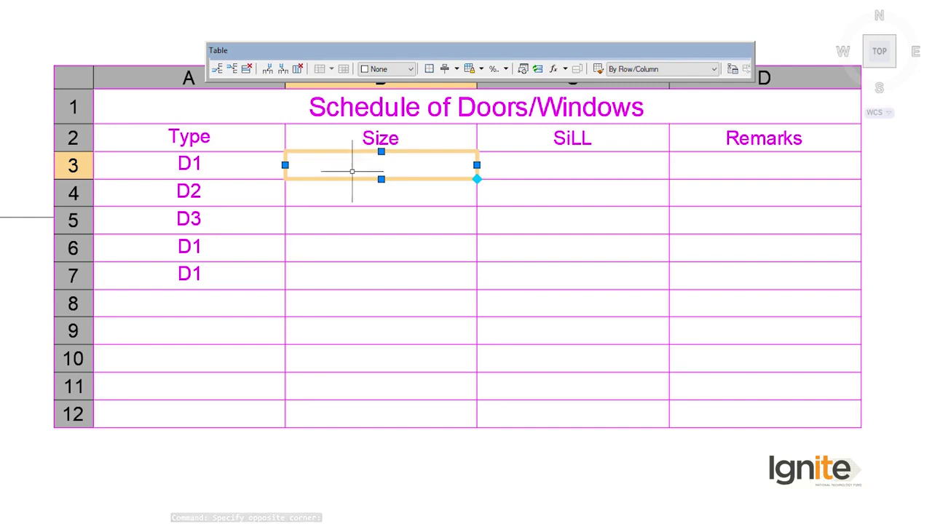
pyautogui.write("4'")
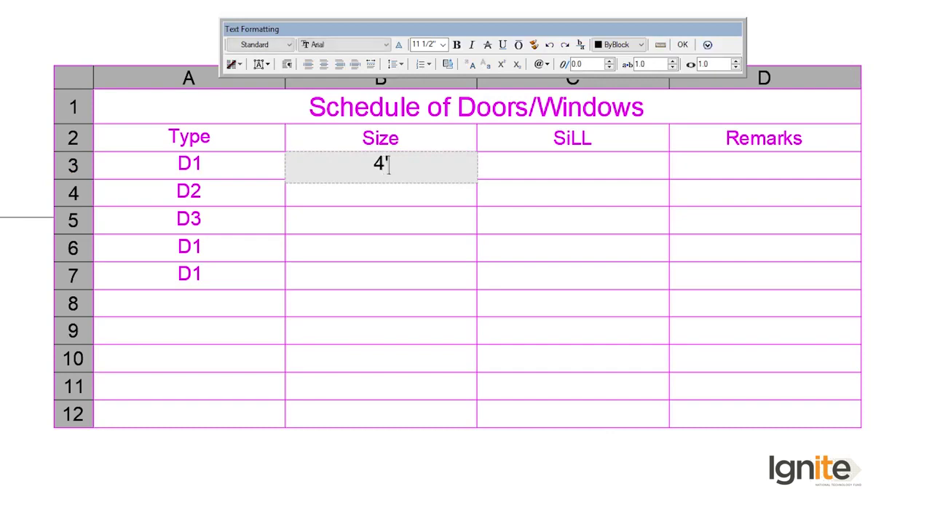
pyautogui.write('-')
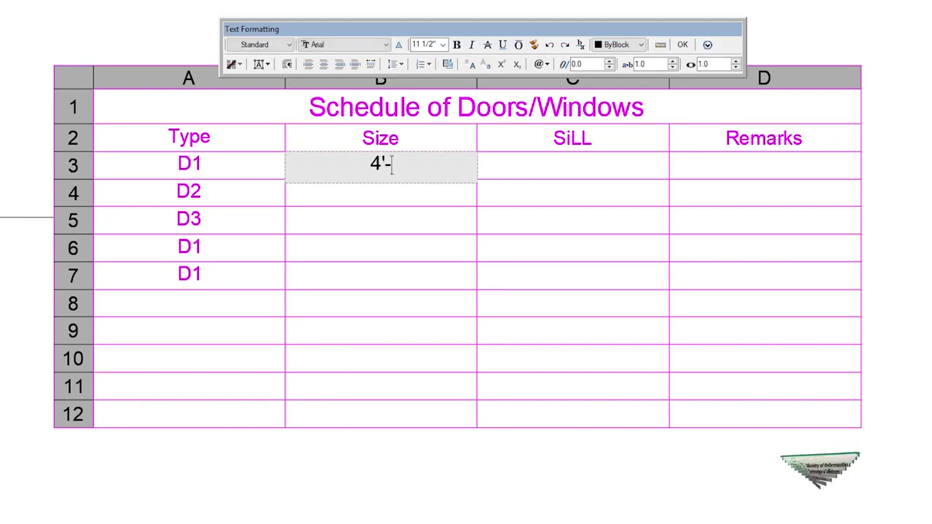
pyautogui.write('7.5"')
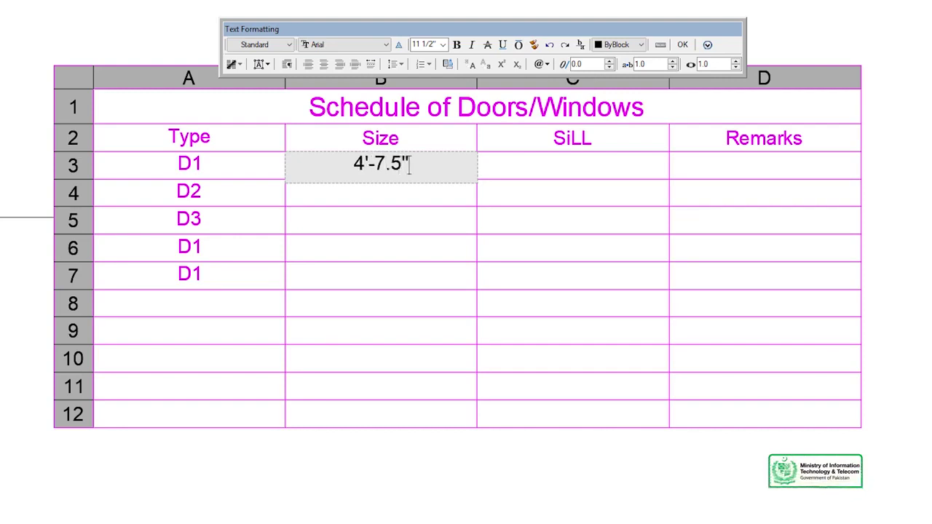
pyautogui.write('X')
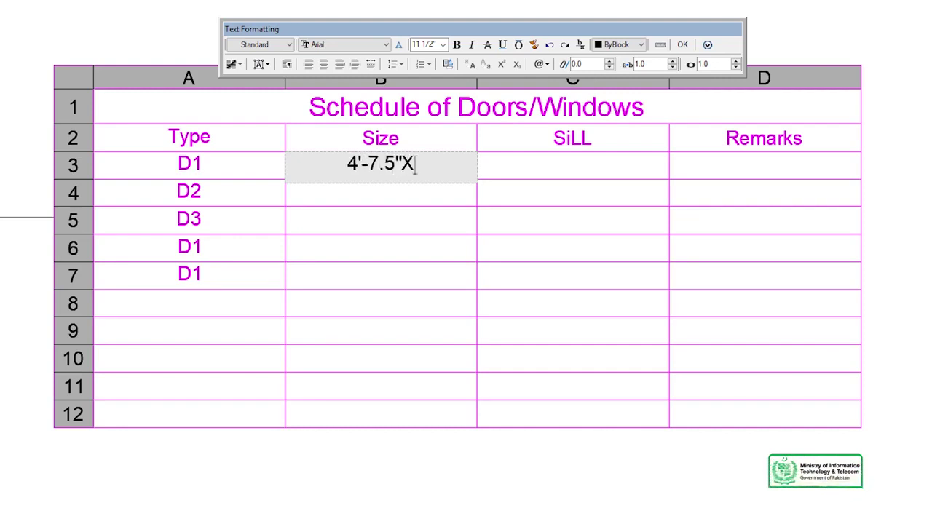
pyautogui.write("7'")
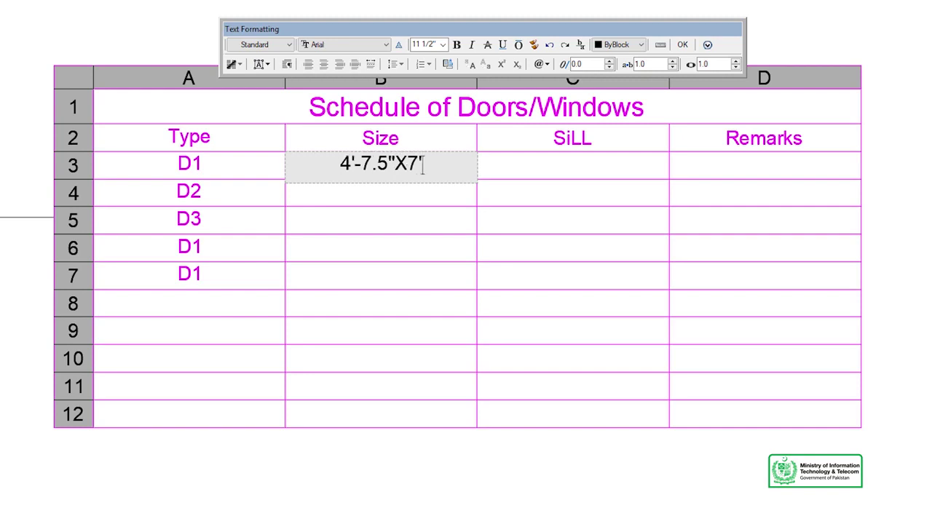
pyautogui.write('-')
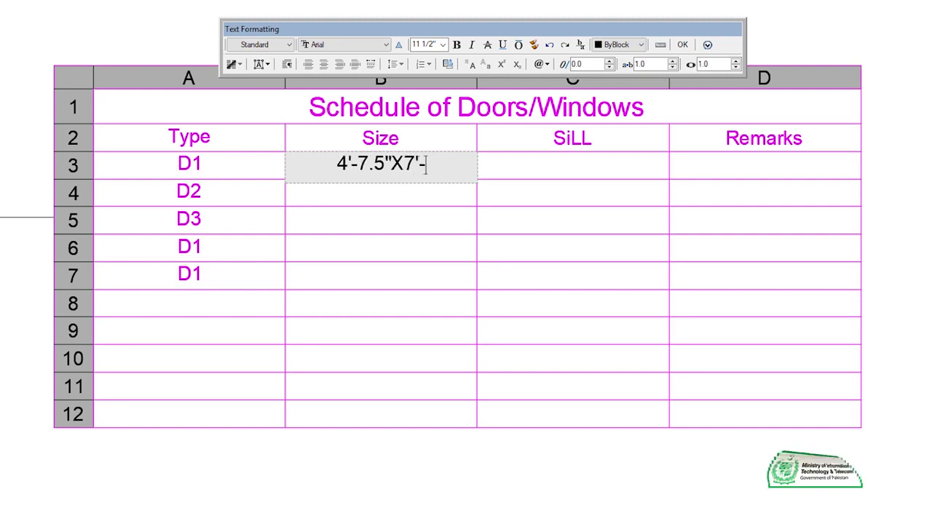
pyautogui.write('0"')
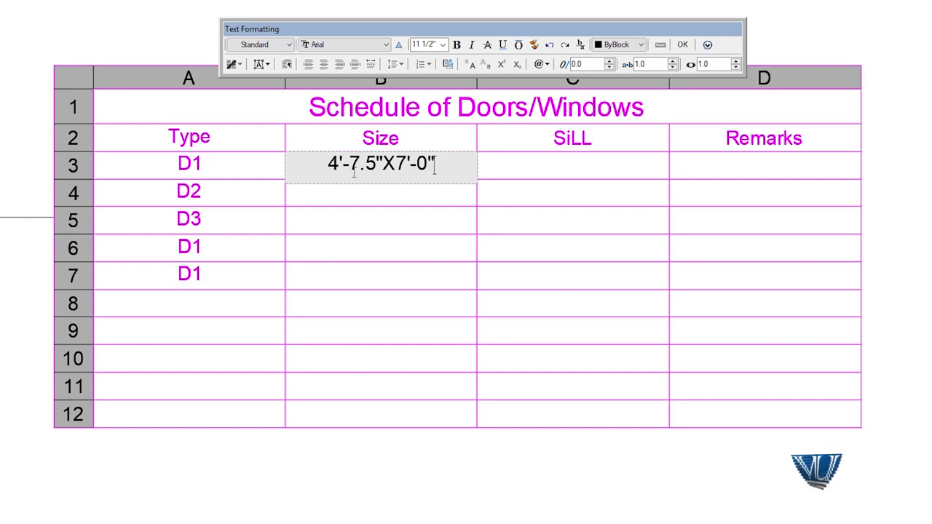
pyautogui.press('Escape')
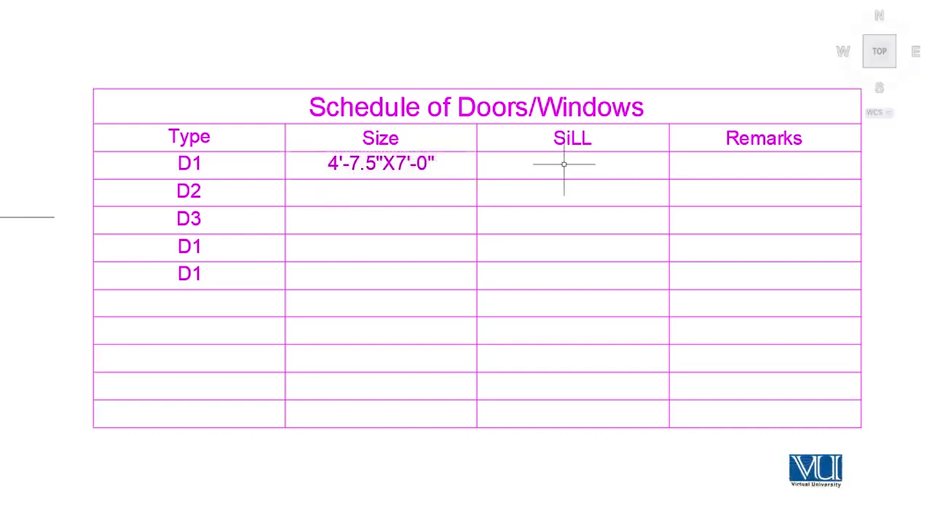
pyautogui.doubleClick(561, 163)
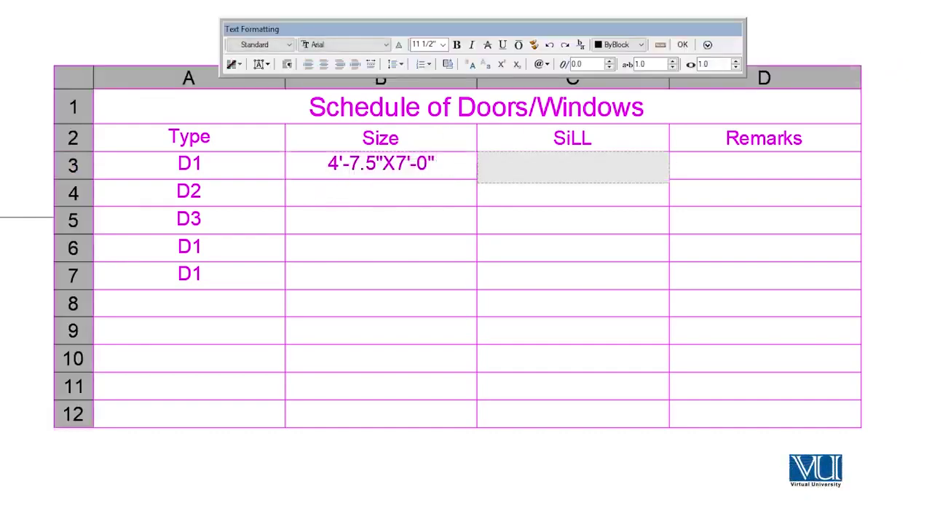
pyautogui.write('0\'-0"')
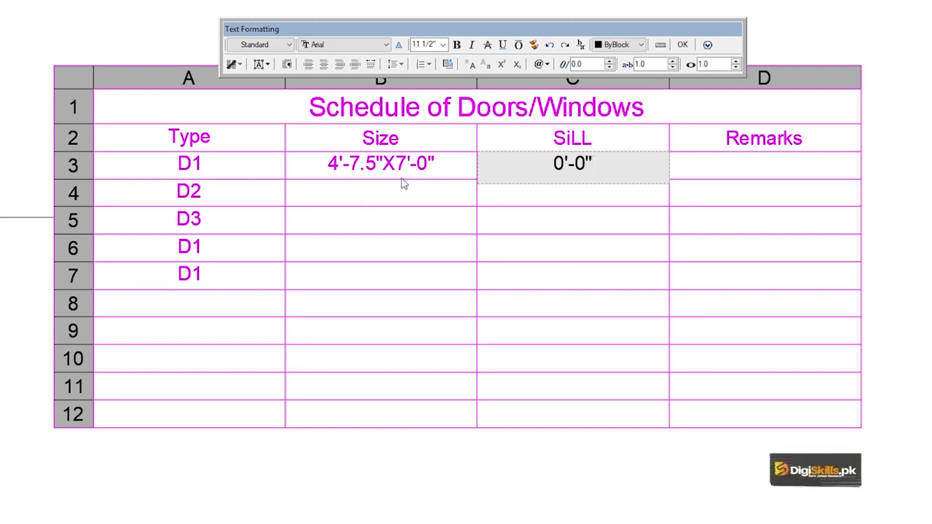
# Confirm the 0'-0" sill value in the D1 row
pyautogui.scroll(-3, 373, 180)
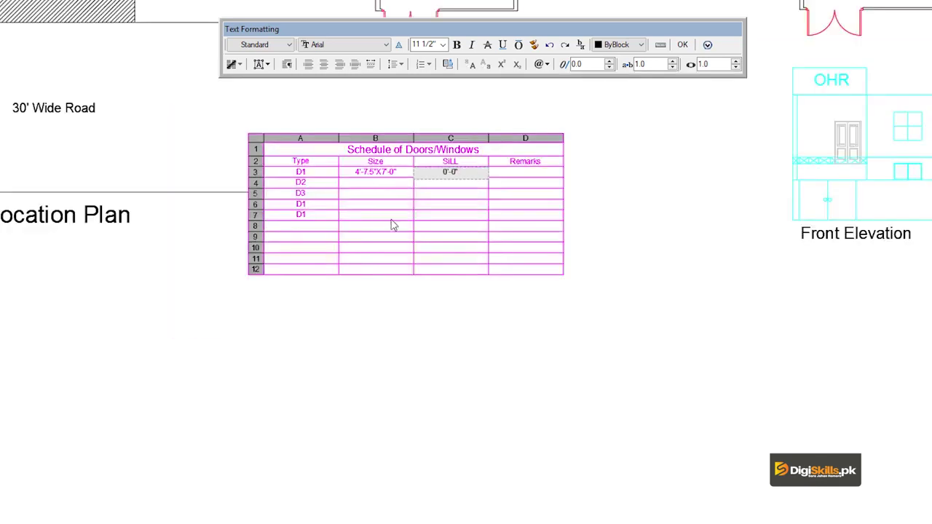
pyautogui.moveTo(439, 153); pyautogui.dragTo(412, 228, button='middle')
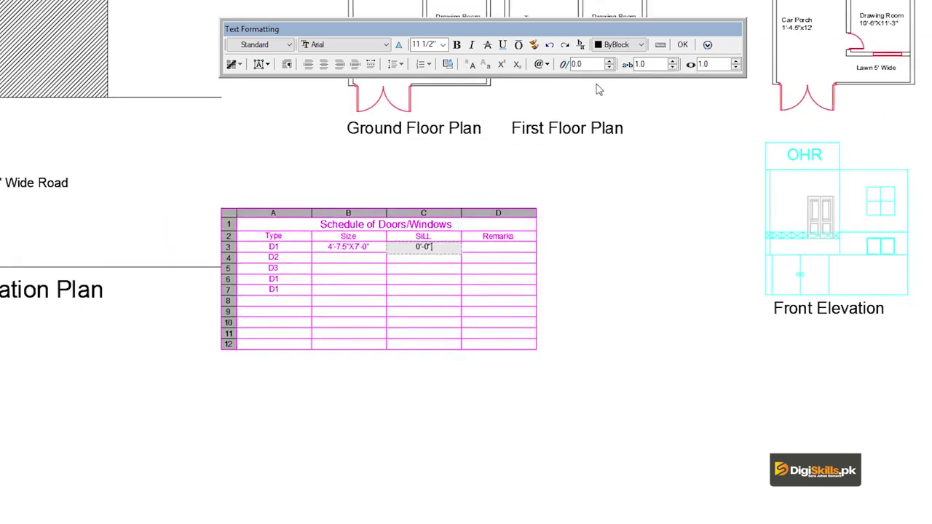
pyautogui.click(683, 45)
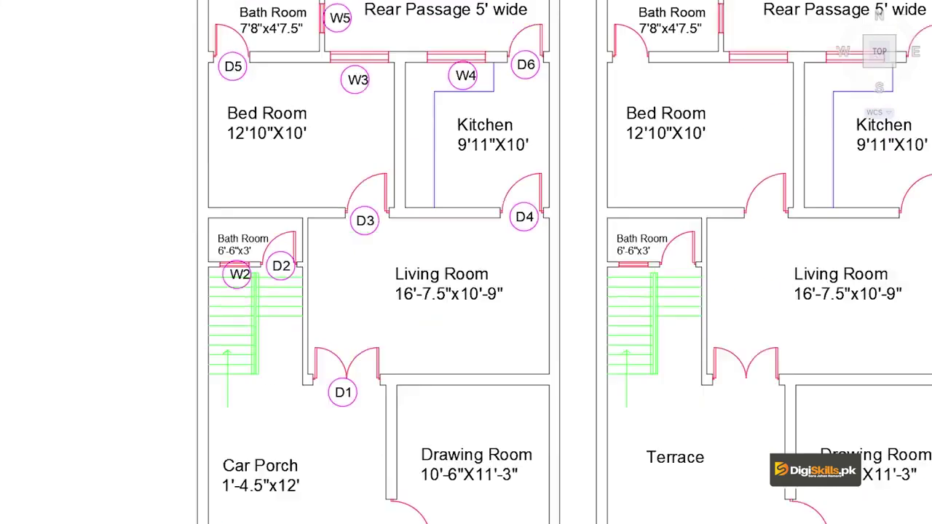
# Inspect door D1 by the Living Room, Car Porch and Drawing Room, then return to the schedule
pyautogui.scroll(2, 345, 179)
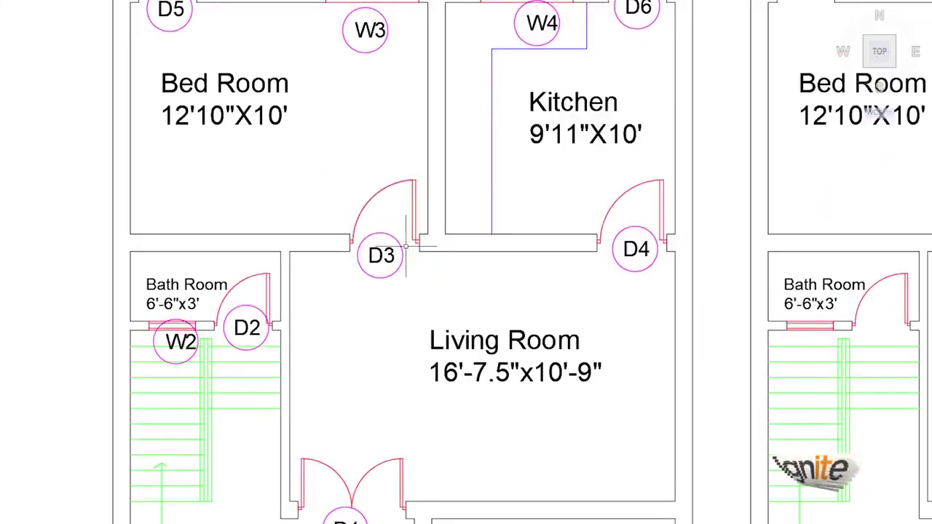
pyautogui.moveTo(534, 413); pyautogui.dragTo(400, 246, button='middle')
pyautogui.moveTo(273, 354); pyautogui.dragTo(405, 233, button='middle')
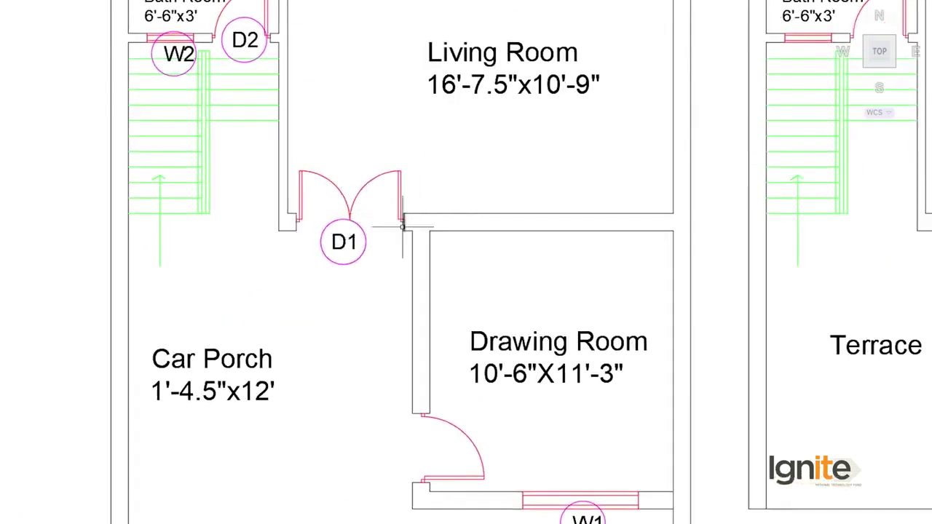
pyautogui.scroll(-3, 309, 236)
pyautogui.moveTo(527, 491); pyautogui.dragTo(277, 142, button='middle')
pyautogui.scroll(-1, 200, 293)
pyautogui.scroll(5, 274, 213)
pyautogui.moveTo(201, 268); pyautogui.dragTo(259, 218, button='middle')
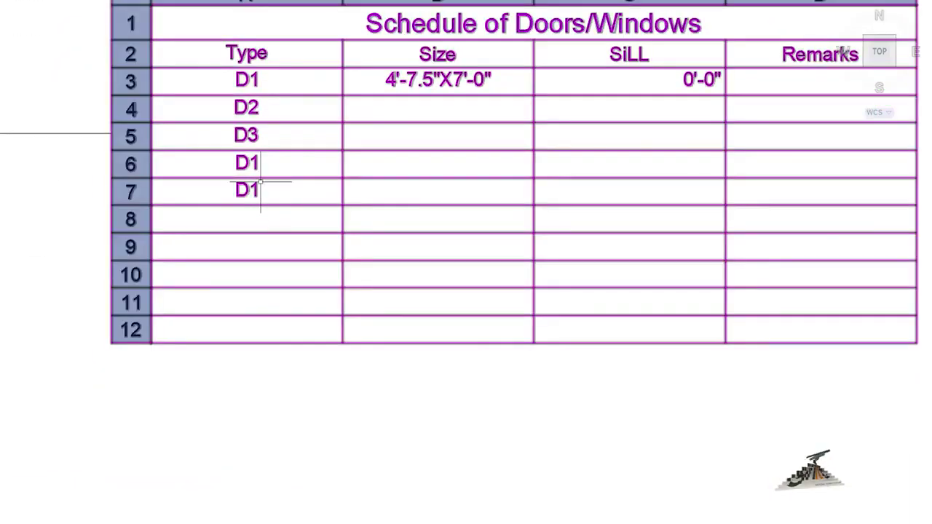
# Enter W1 in cell A8 and size 4'-0"X6'-0" in cell B8
pyautogui.doubleClick(263, 220)
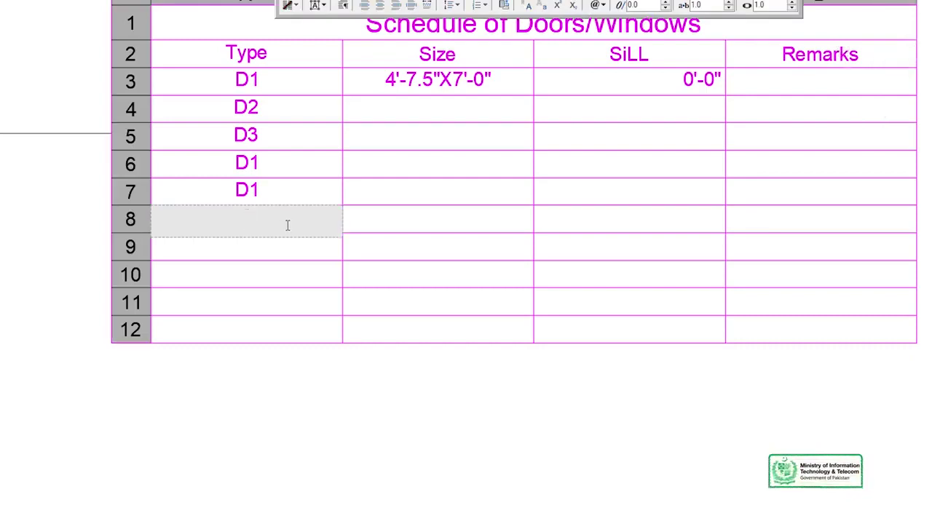
pyautogui.write('W1')
pyautogui.click(333, 281)
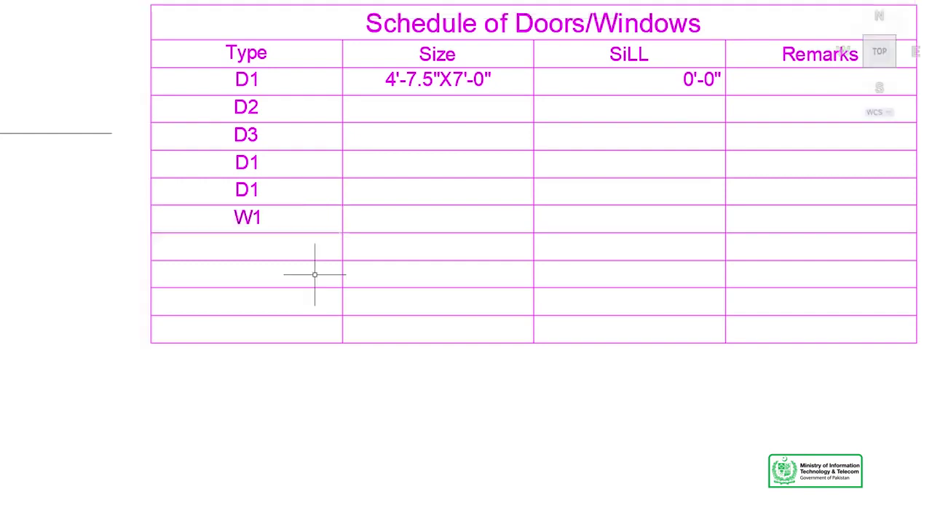
pyautogui.moveTo(351, 250); pyautogui.dragTo(307, 244, button='middle')
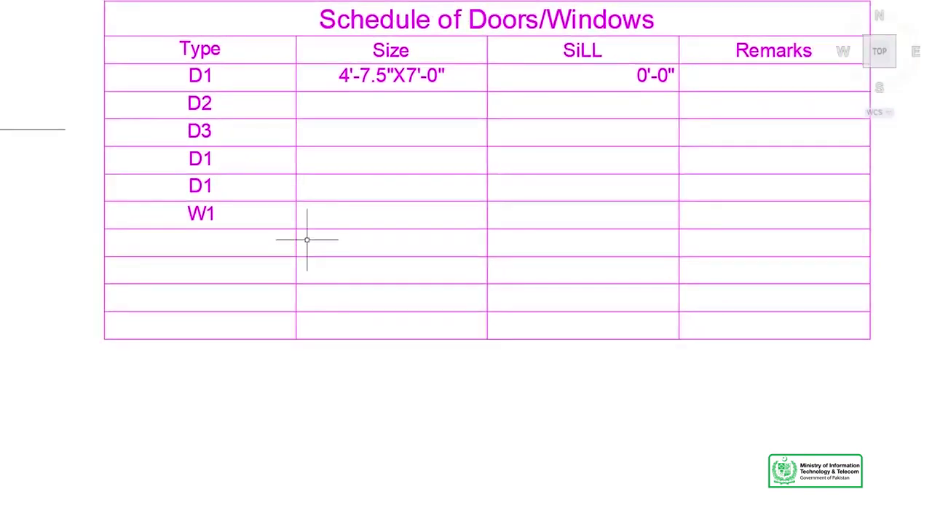
pyautogui.doubleClick(314, 214)
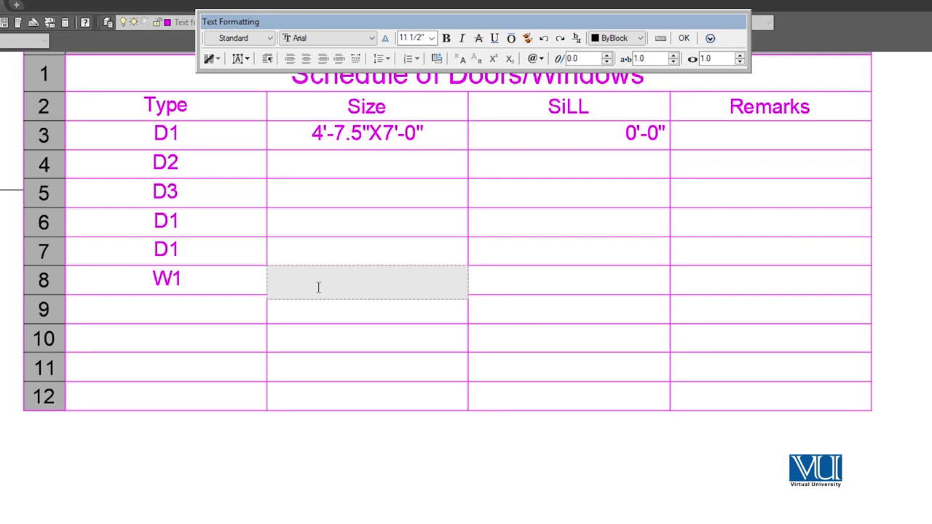
pyautogui.write('4\'-0"')
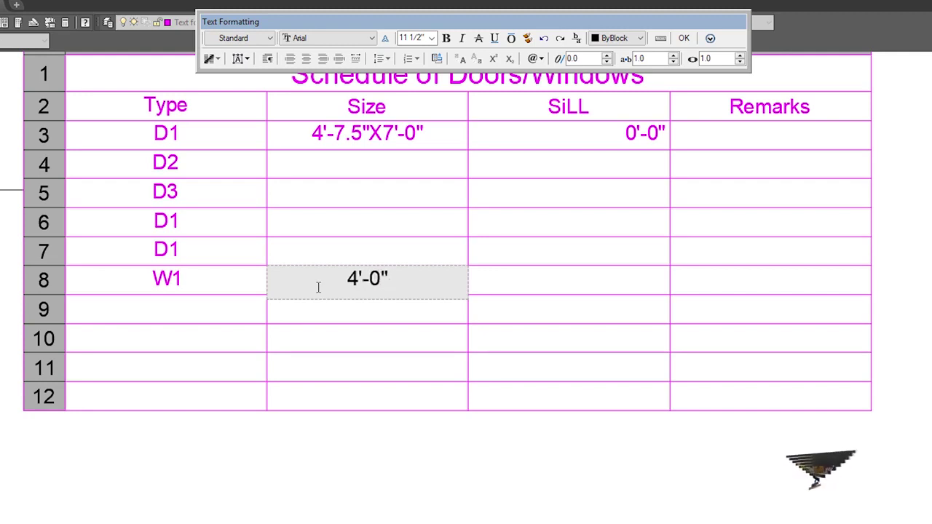
pyautogui.write("X6'")
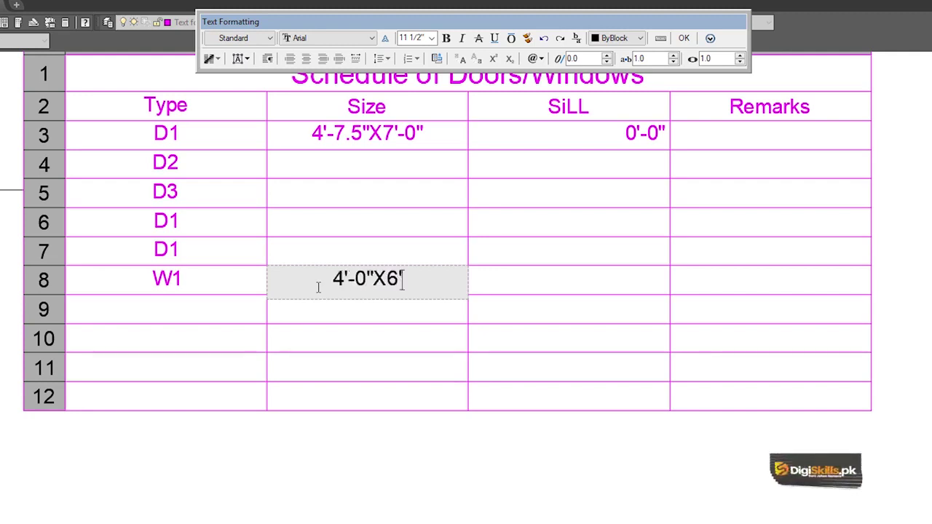
pyautogui.write('-0')
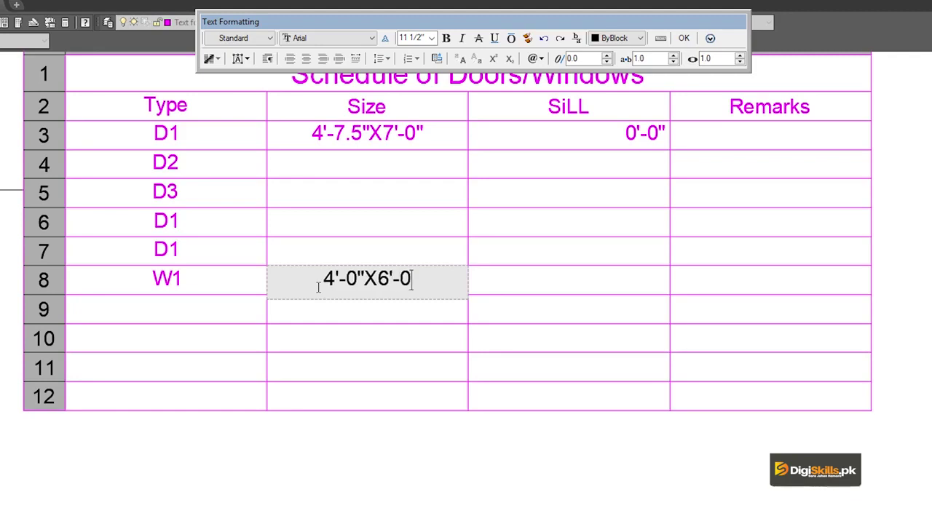
pyautogui.write('"')
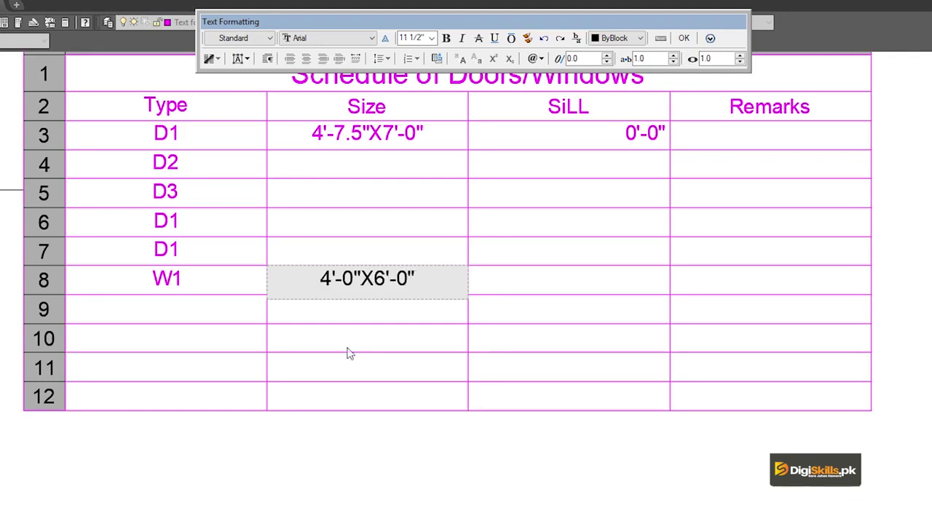
pyautogui.click(349, 342)
# Give the W1 row sill 3'-0" and the remark Steel
pyautogui.moveTo(488, 287); pyautogui.dragTo(376, 299, button='middle')
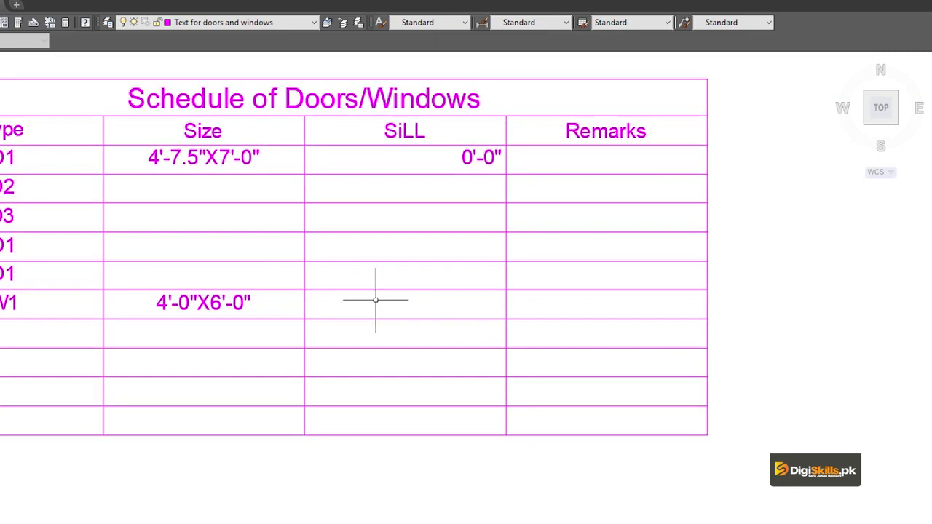
pyautogui.doubleClick(564, 304)
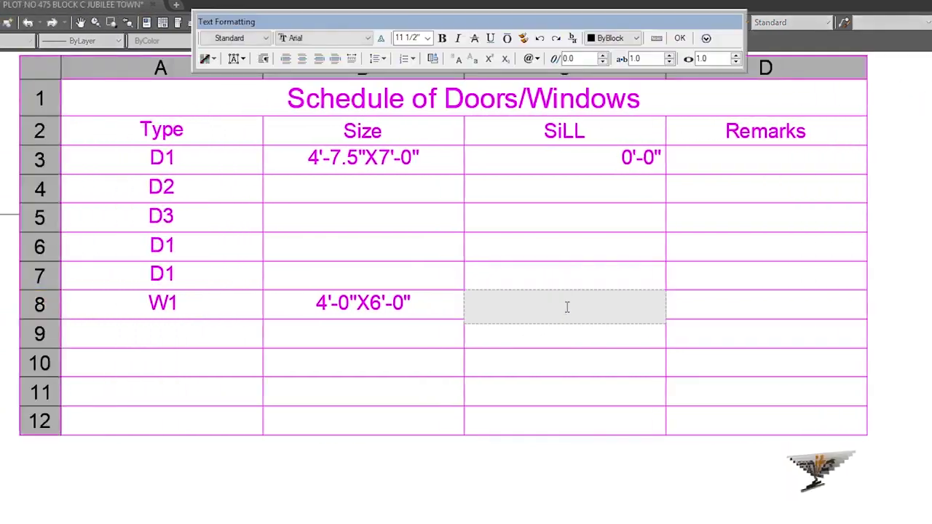
pyautogui.write("3'-0")
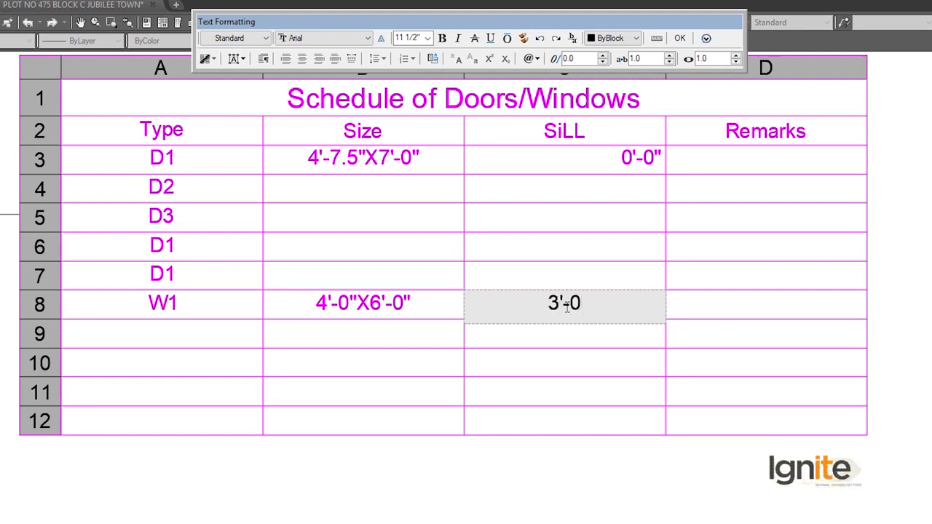
pyautogui.click(707, 277)
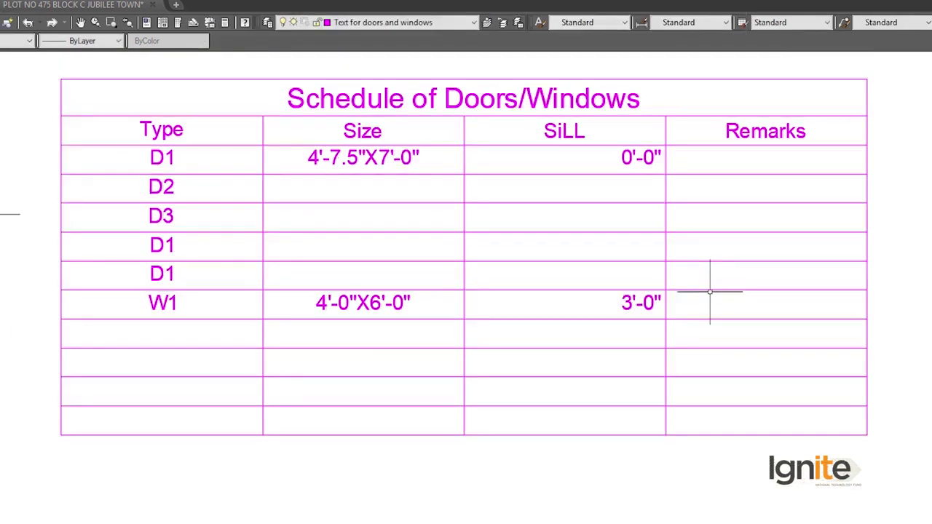
pyautogui.doubleClick(766, 304)
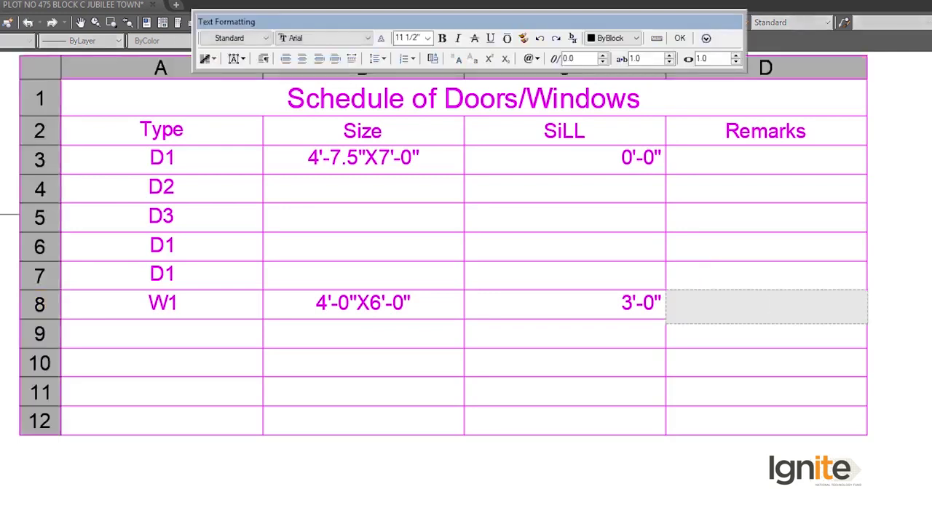
pyautogui.write('Steel')
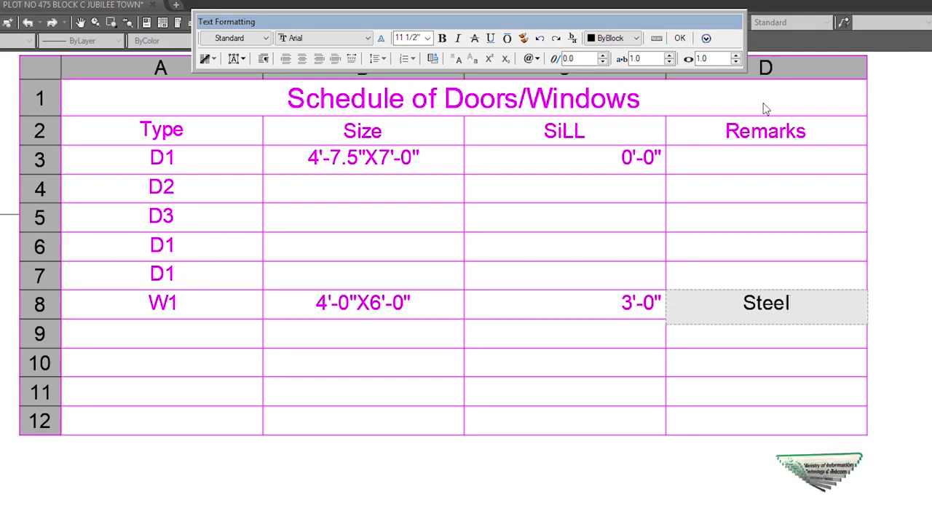
pyautogui.click(763, 158)
# Enter the remark Wooden in D1's Remarks cell D3
pyautogui.click(763, 158)
pyautogui.doubleClick(763, 160)
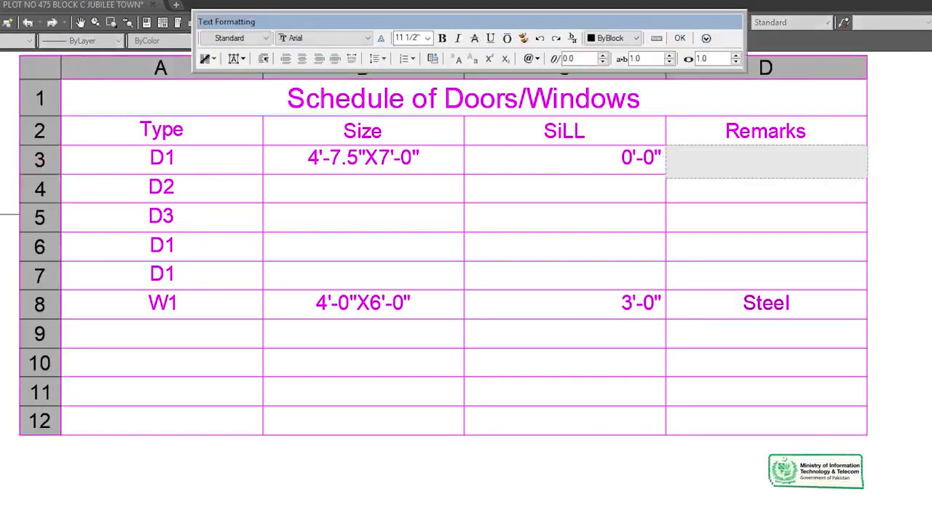
pyautogui.write('Woden')
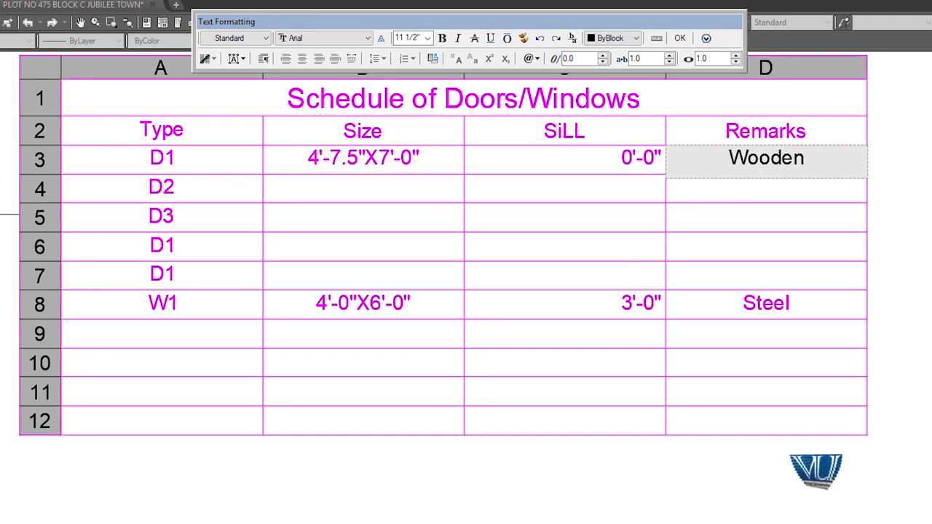
pyautogui.scroll(-4, 695, 256)
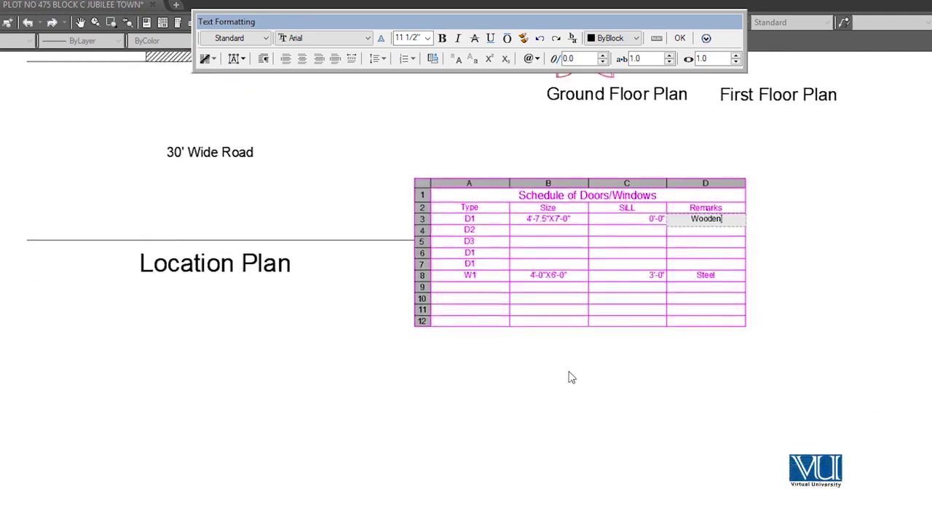
pyautogui.click(567, 377)
# Deselect the schedule and pan to empty drawing space for another table
pyautogui.click(507, 318)
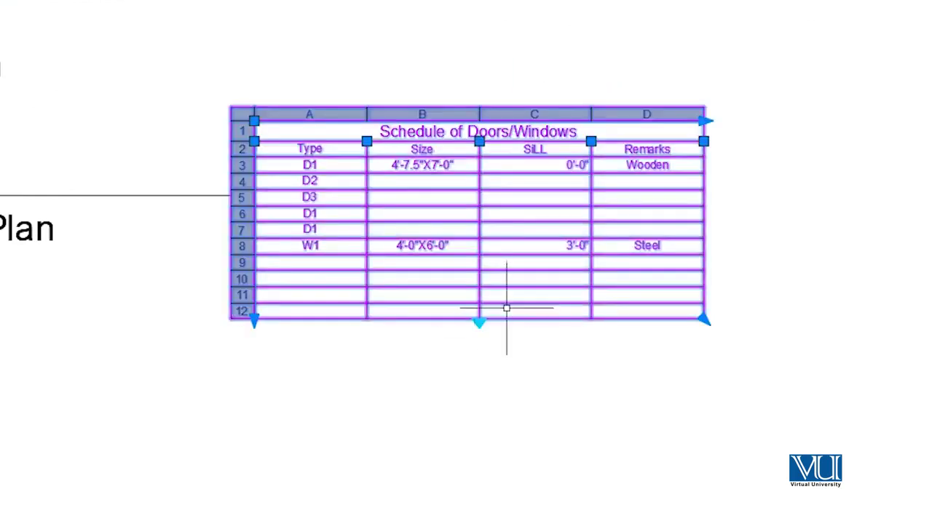
pyautogui.moveTo(591, 212); pyautogui.dragTo(540, 206, button='middle')
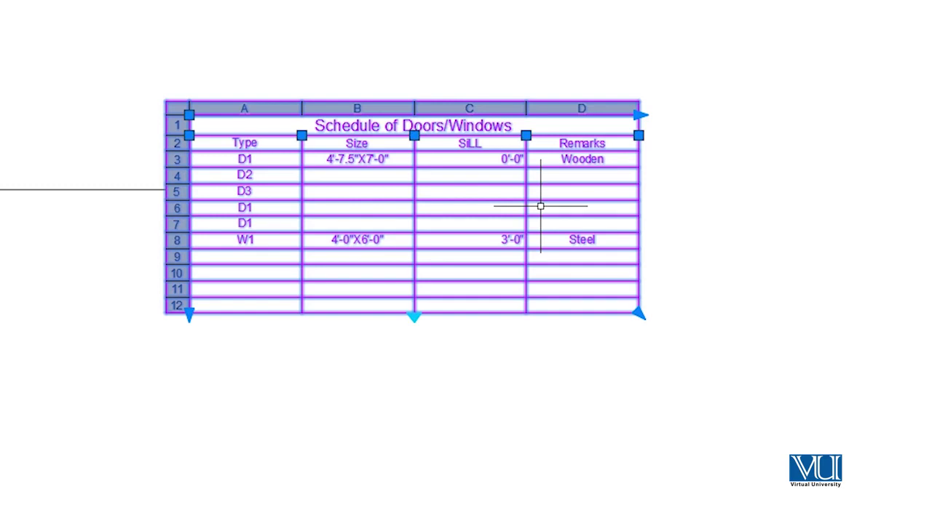
pyautogui.moveTo(686, 272); pyautogui.dragTo(631, 226, button='middle')
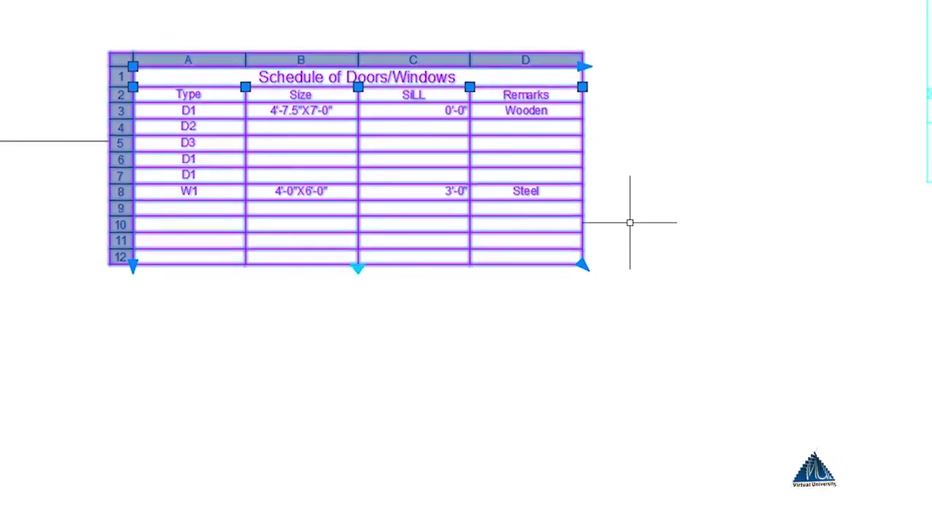
pyautogui.press('Escape')
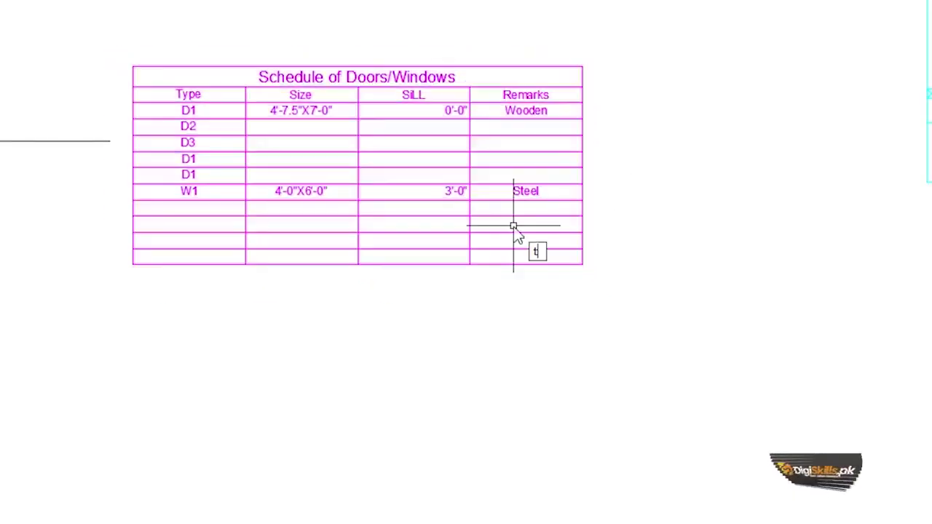
# Insert a new table with 2 columns and 4 data rows below the door/window schedule
pyautogui.write('ab')
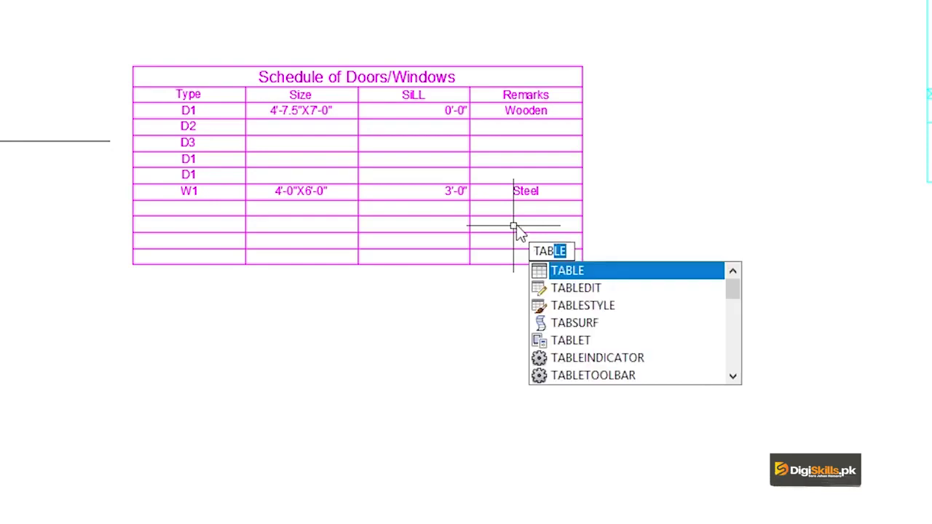
pyautogui.press('Return')
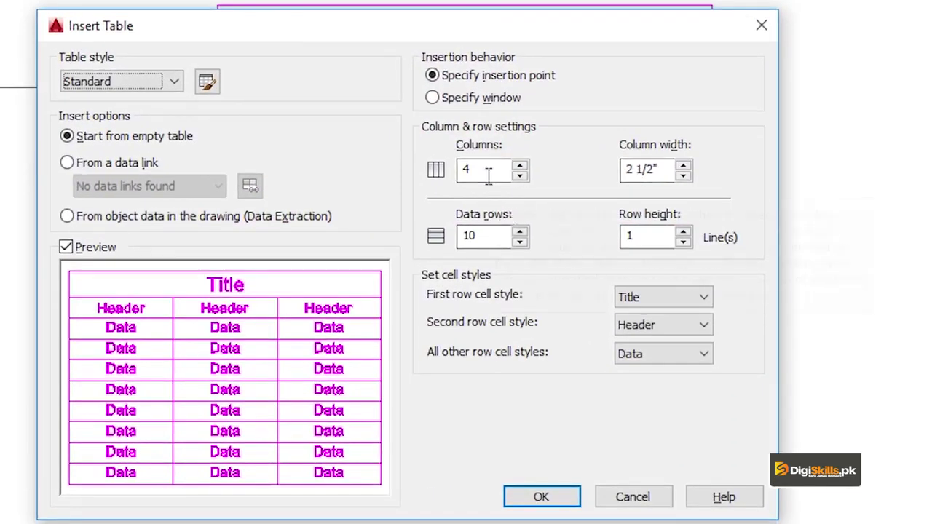
pyautogui.doubleClick(489, 170)
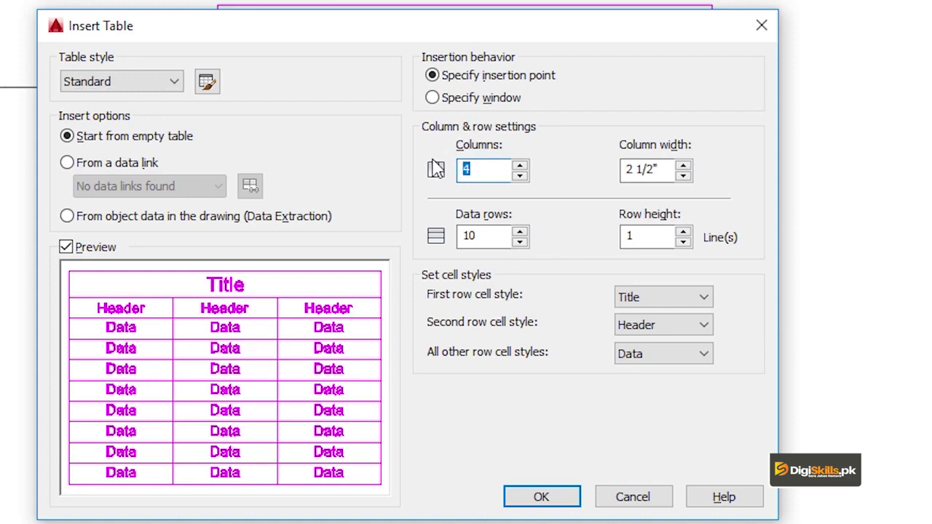
pyautogui.write('2')
pyautogui.doubleClick(494, 240)
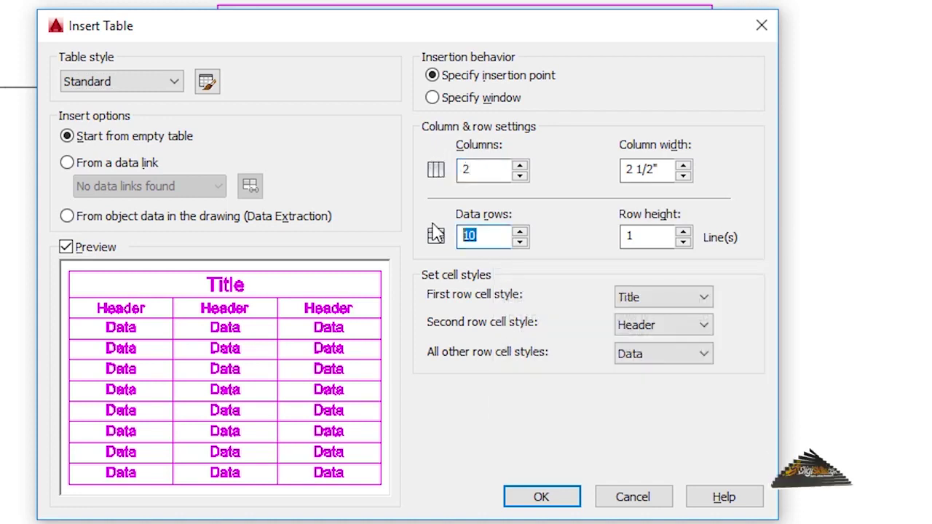
pyautogui.write('4')
pyautogui.click(568, 499)
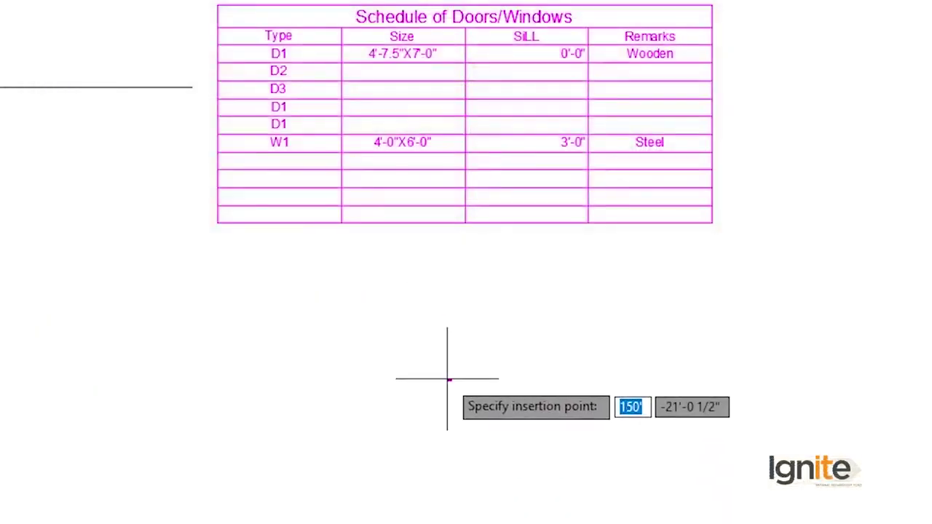
pyautogui.click(449, 378)
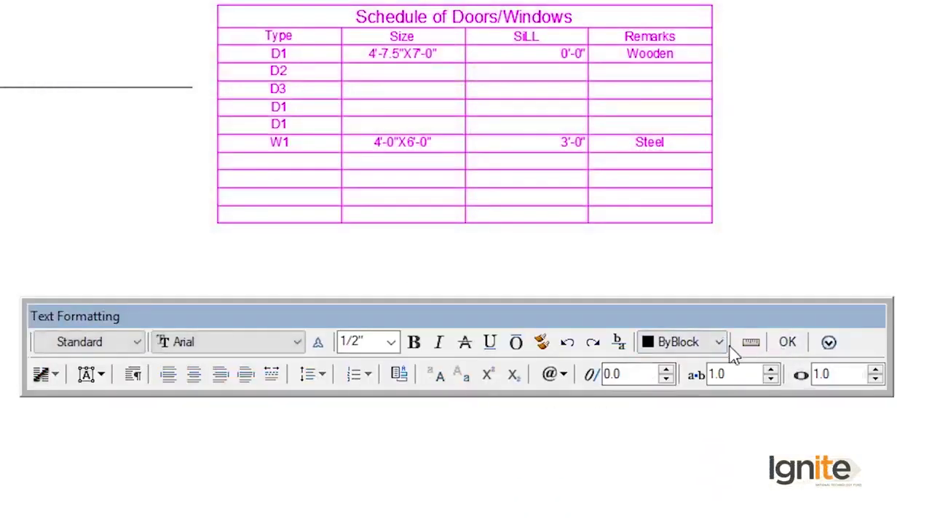
pyautogui.click(787, 344)
# Scale the new table up to a readable size
pyautogui.scroll(2, 265, 406)
pyautogui.scroll(2, 252, 313)
pyautogui.click(264, 260)
pyautogui.click(163, 343)
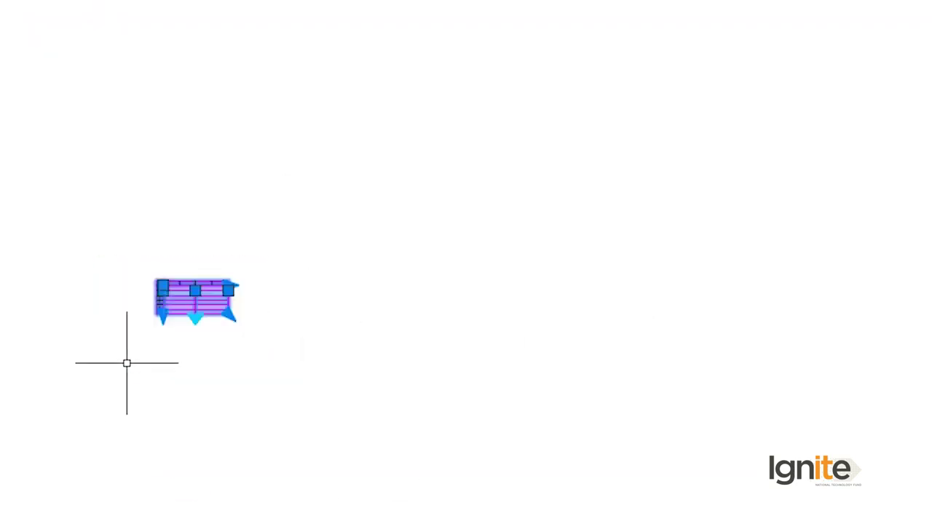
pyautogui.write('SC')
pyautogui.press('Return')
pyautogui.click(199, 279)
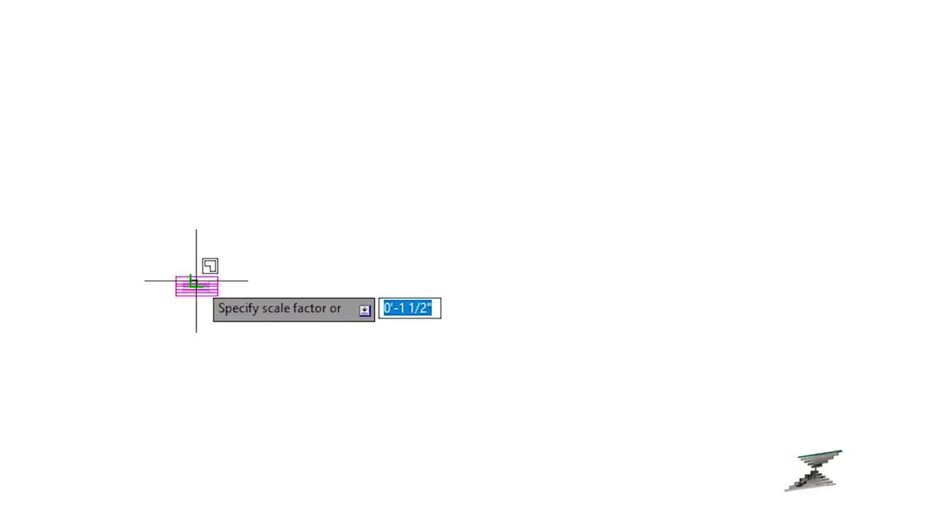
pyautogui.click(228, 139)
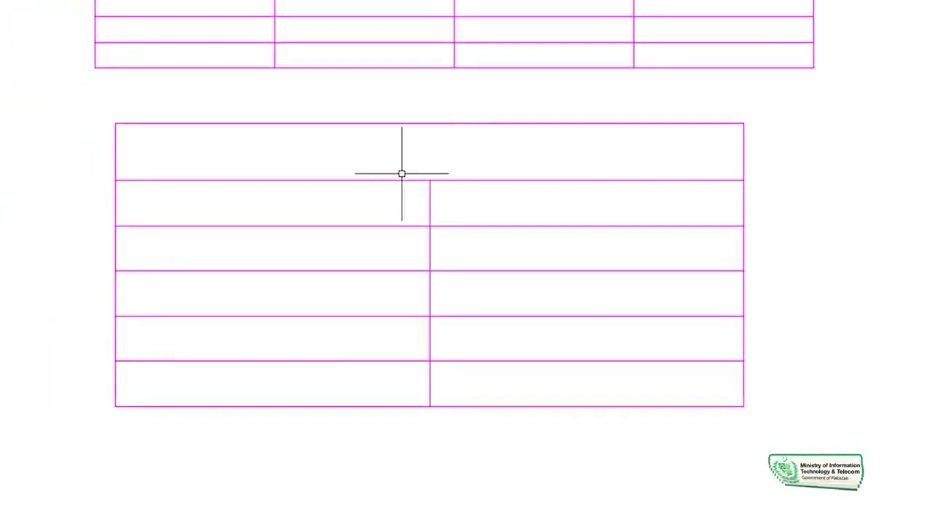
pyautogui.click(393, 165)
# Type 'Schedule of Areas' into the new table's title row
pyautogui.doubleClick(393, 165)
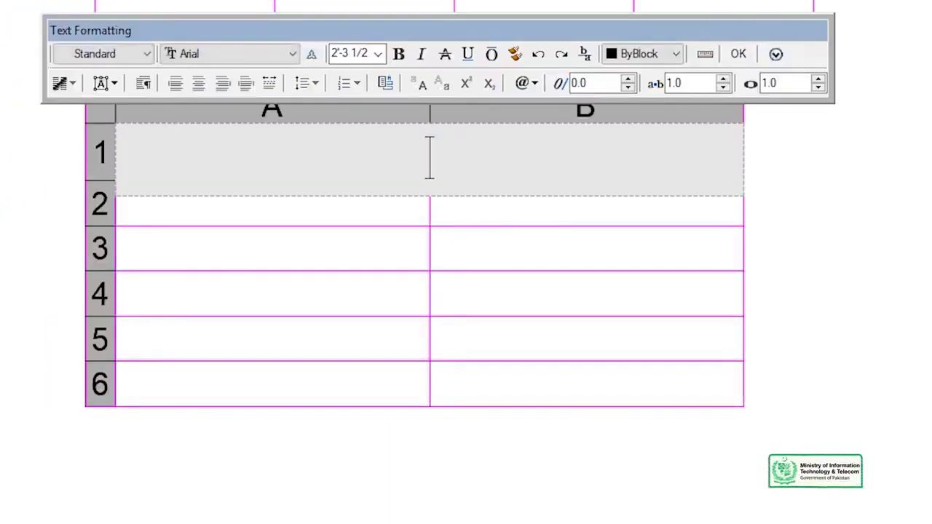
pyautogui.write('Sc')
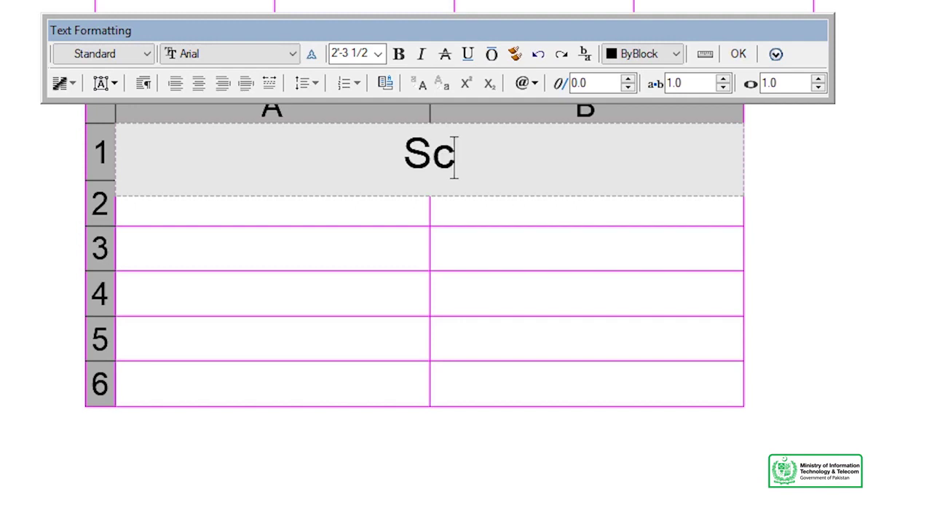
pyautogui.write('hedule of Are')
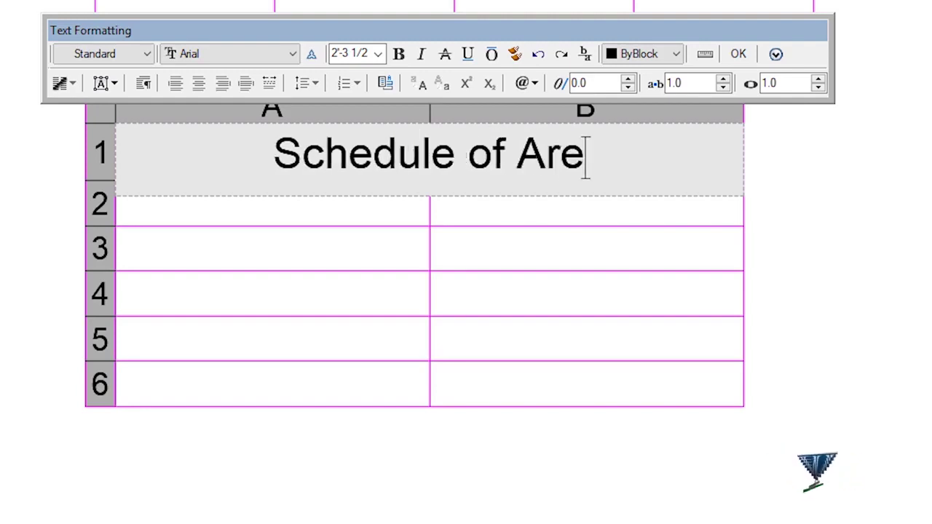
pyautogui.write('as')
pyautogui.press('Escape')
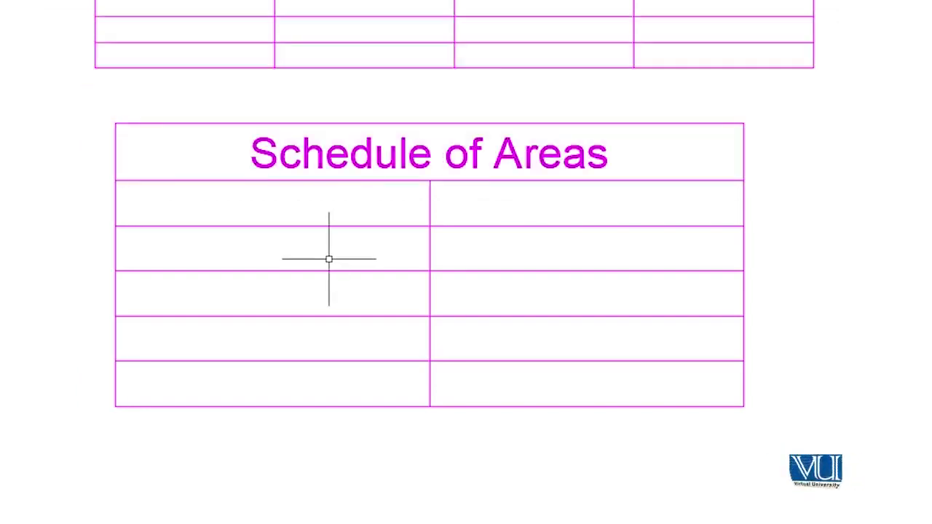
# Fill the first data row with 'Total Area of Plot' in A2 and '1125-00 SFT' in B2
pyautogui.doubleClick(289, 203)
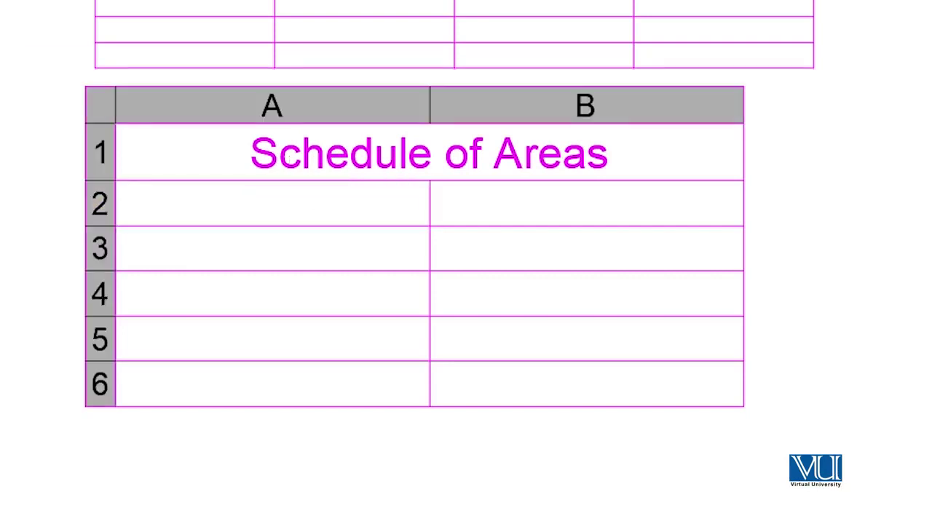
pyautogui.write('Total Area ')
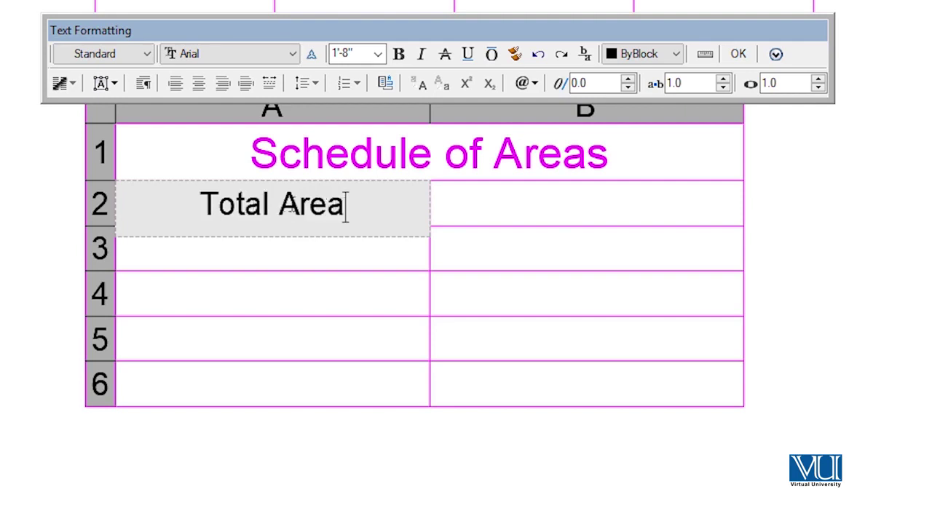
pyautogui.write('of Plot')
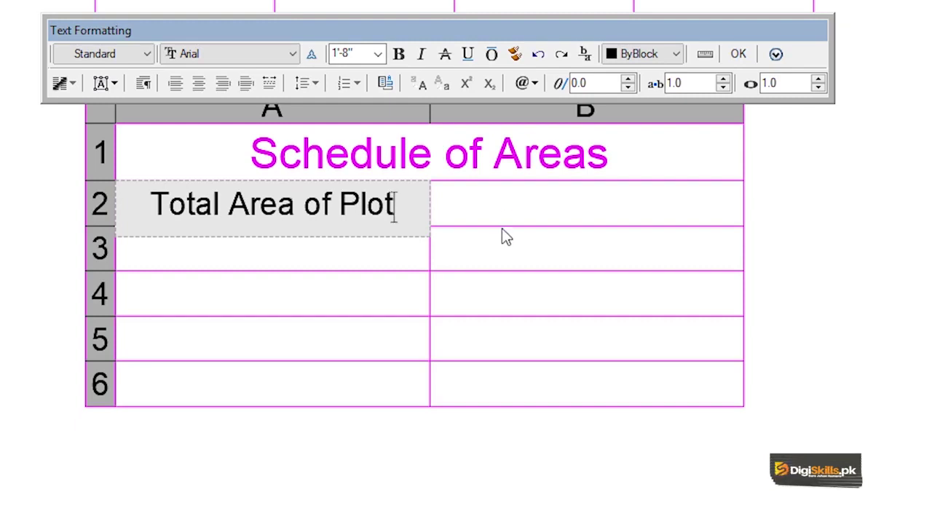
pyautogui.click(502, 214)
pyautogui.click(501, 211)
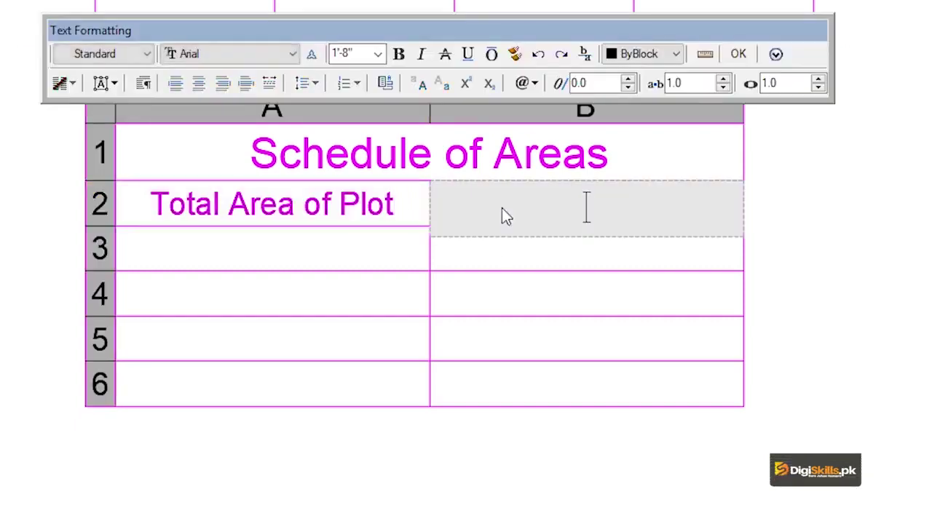
pyautogui.write('1125-00')
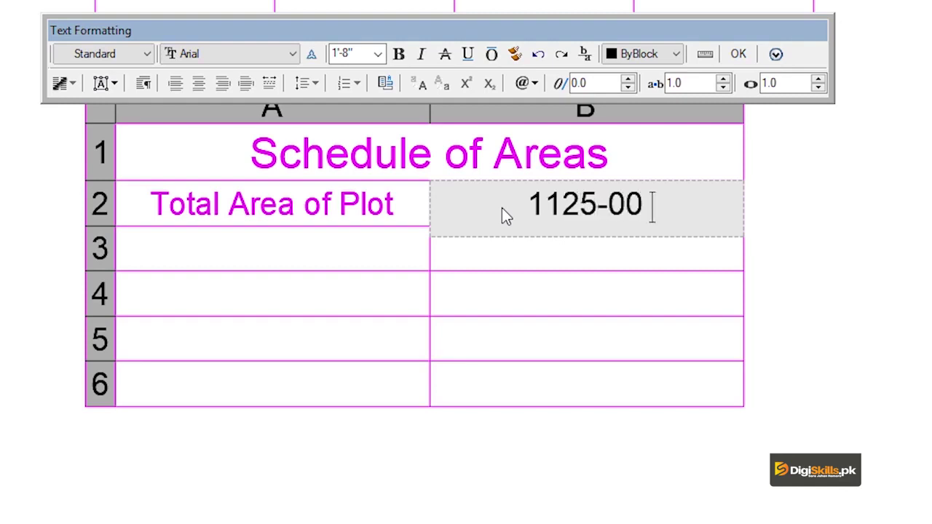
pyautogui.write(' SFT')
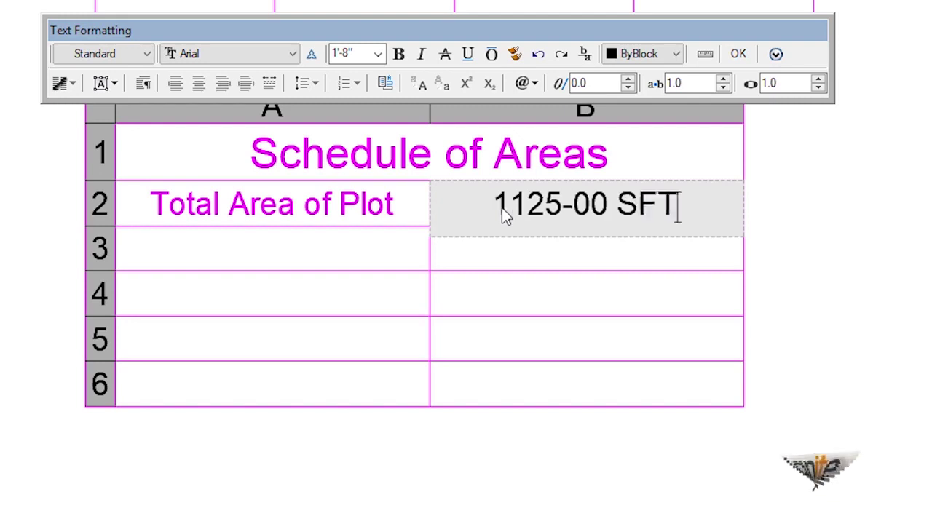
pyautogui.press('Escape')
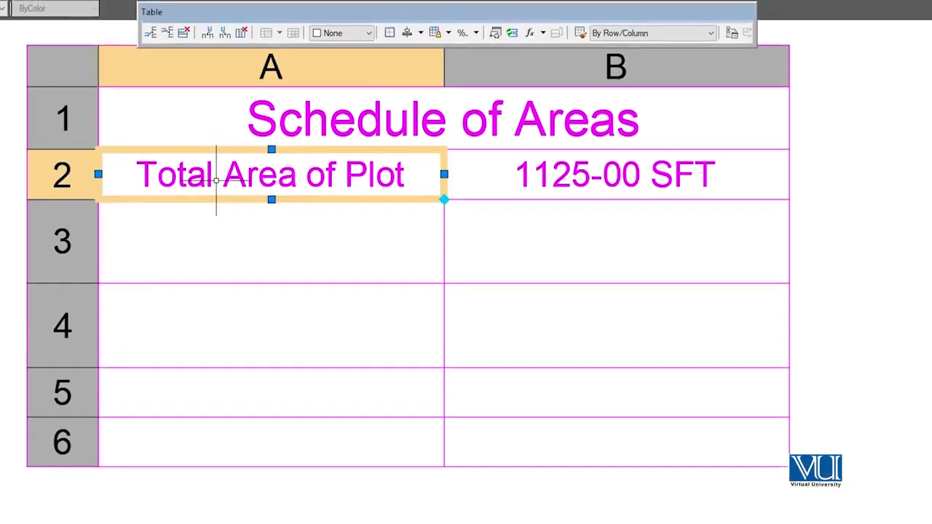
# Paste the label into A3 and A4, then reword A3 to 'Ground Floor Covered Area'
pyautogui.click(233, 260)
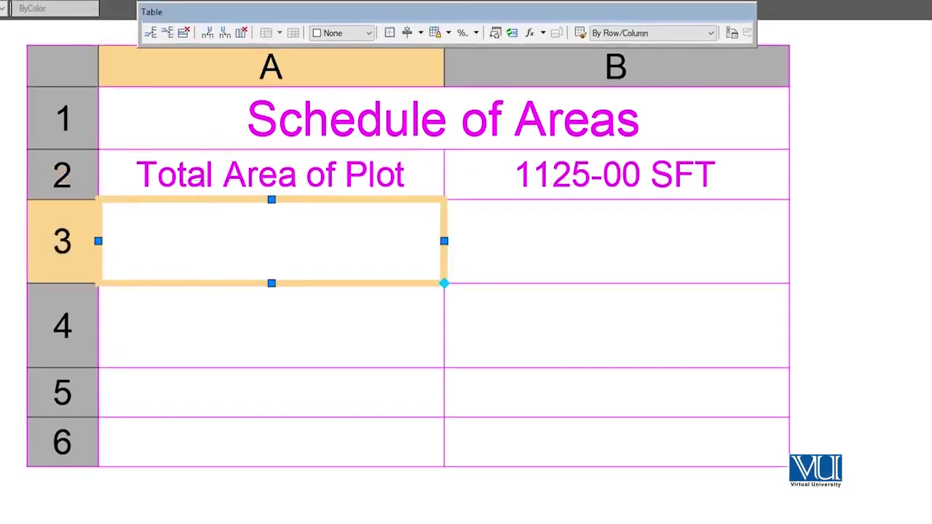
pyautogui.write('Total Area of Plot')
pyautogui.click(247, 329)
pyautogui.write('Total Area of Plot')
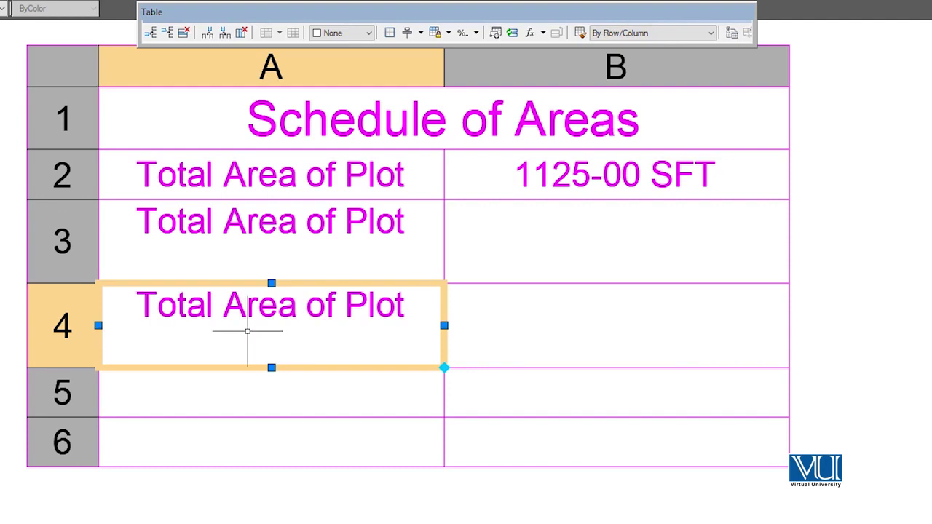
pyautogui.click(392, 224)
pyautogui.doubleClick(392, 225)
pyautogui.moveTo(401, 239); pyautogui.dragTo(93, 267)
pyautogui.write('Gr')
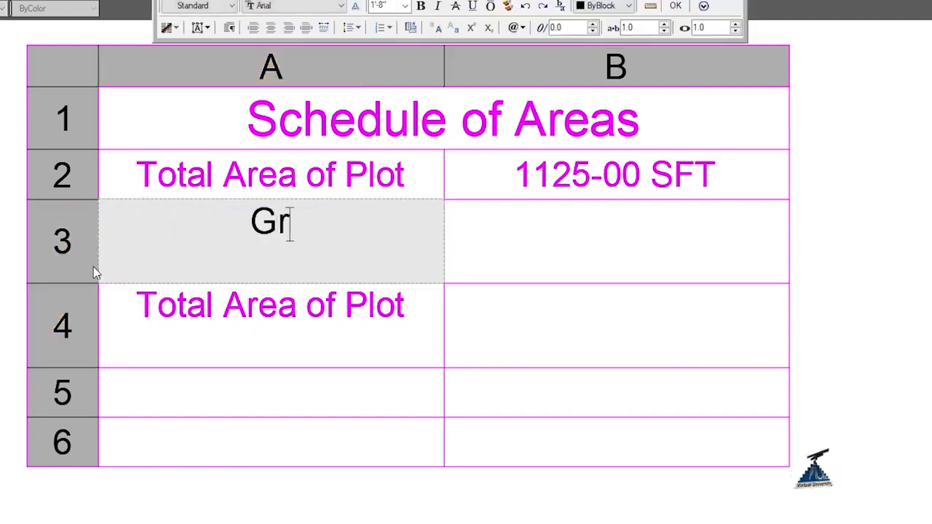
pyautogui.write('ound Floor')
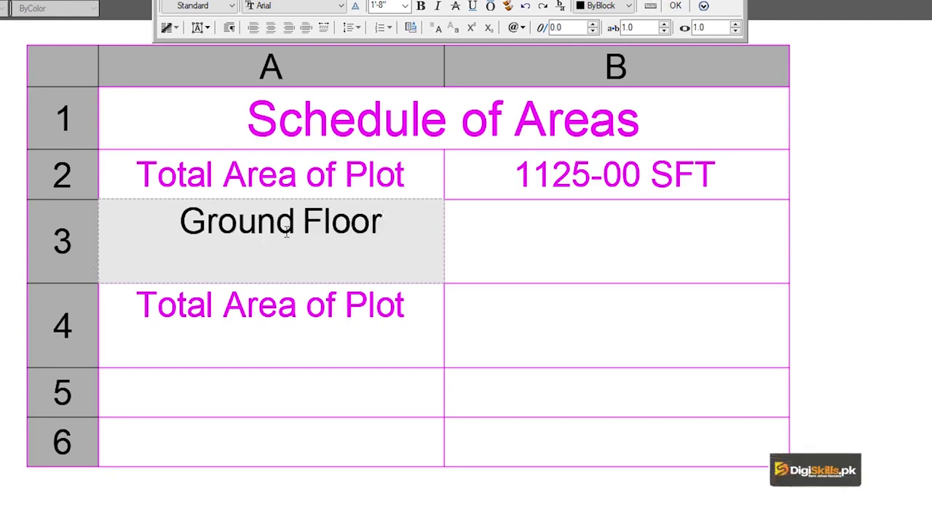
pyautogui.write(' Covered Ar')
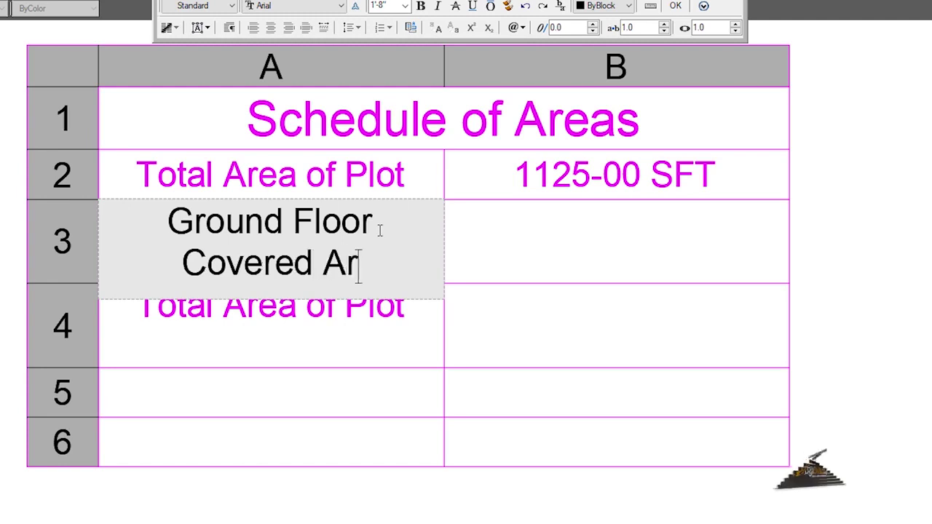
pyautogui.write('ea')
pyautogui.click(329, 364)
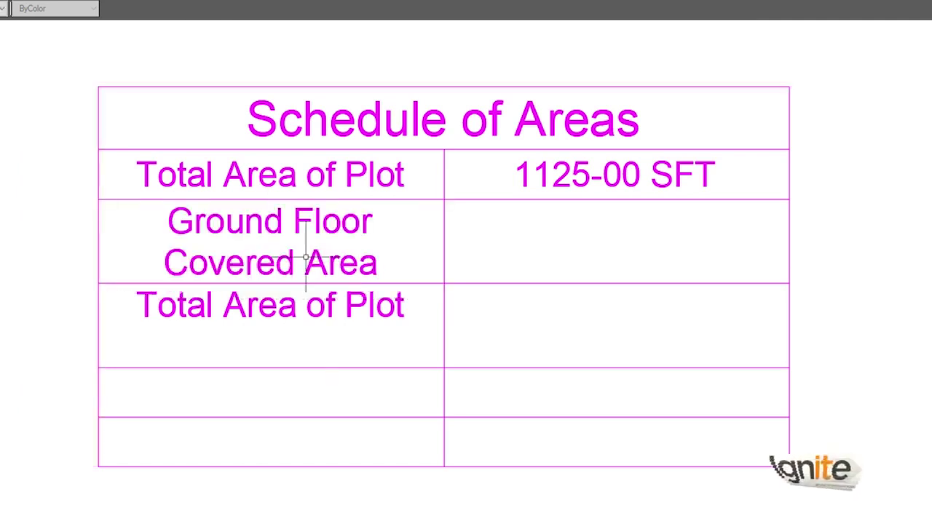
# Copy the label into A4 and change 'Ground' to 'First' there
pyautogui.click(305, 256)
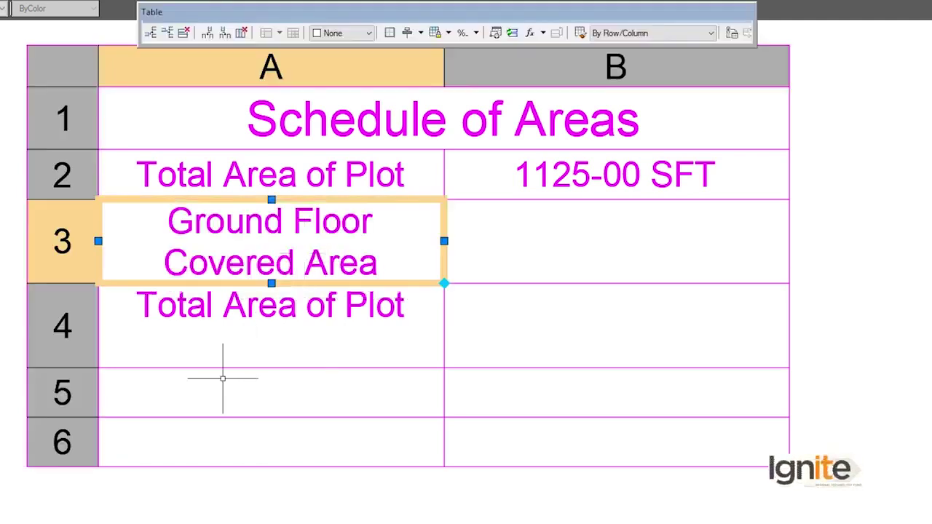
pyautogui.click(228, 358)
pyautogui.write('Ground Floor Covered Area')
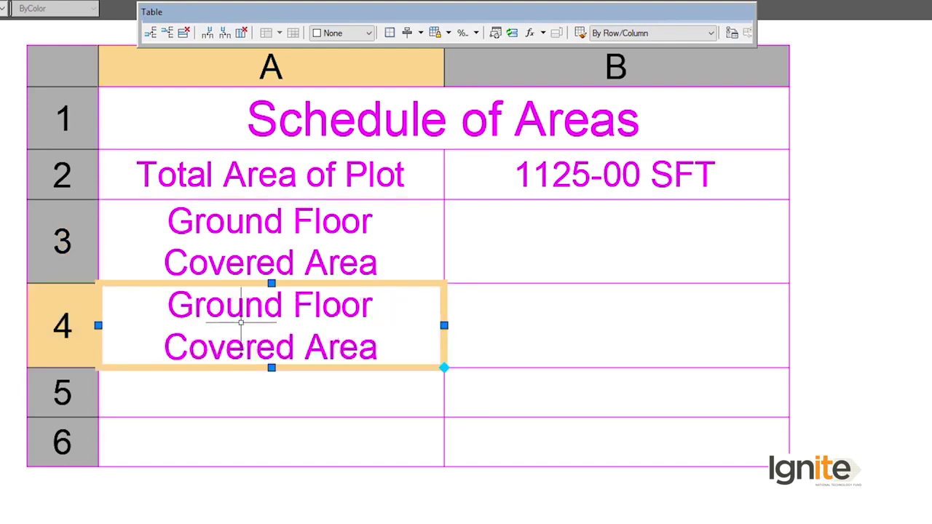
pyautogui.doubleClick(287, 311)
pyautogui.moveTo(285, 304); pyautogui.dragTo(98, 299)
pyautogui.write('First')
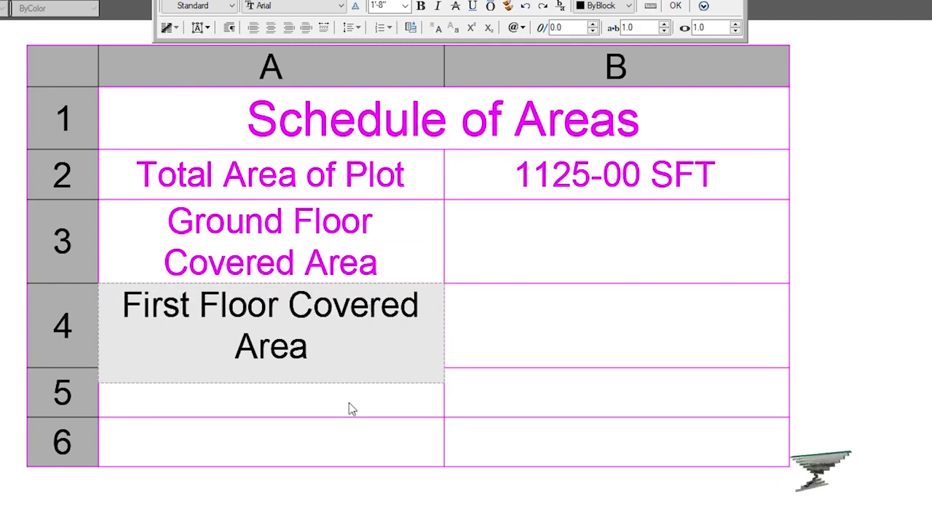
pyautogui.click(349, 402)
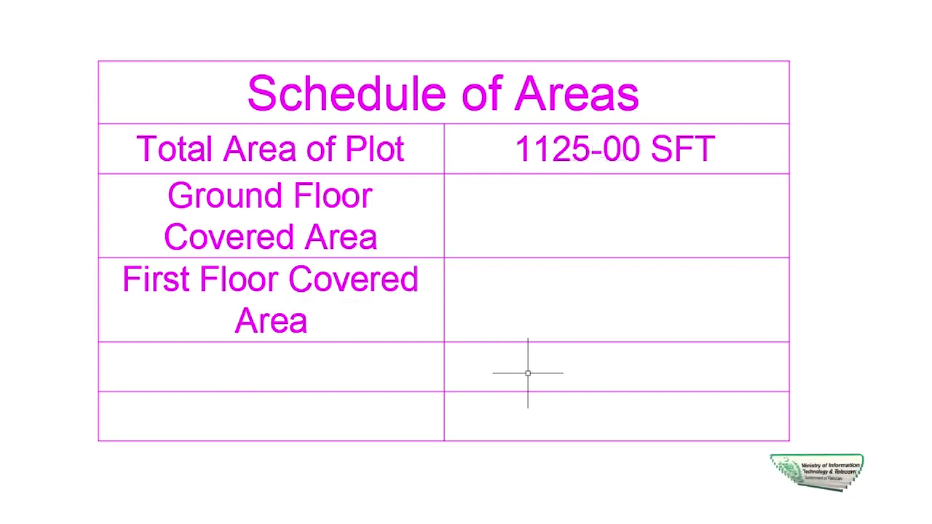
# Pan and zoom to the Drawing Room and the Lawn 5' Wide strip on the ground floor
pyautogui.scroll(-4, 527, 372)
pyautogui.scroll(4, 145, 219)
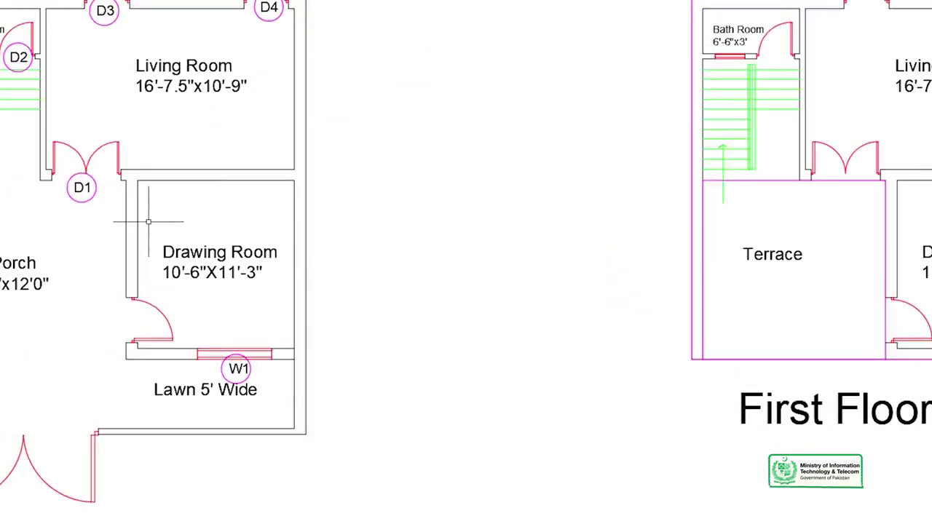
pyautogui.moveTo(145, 218); pyautogui.dragTo(145, 323, button='middle')
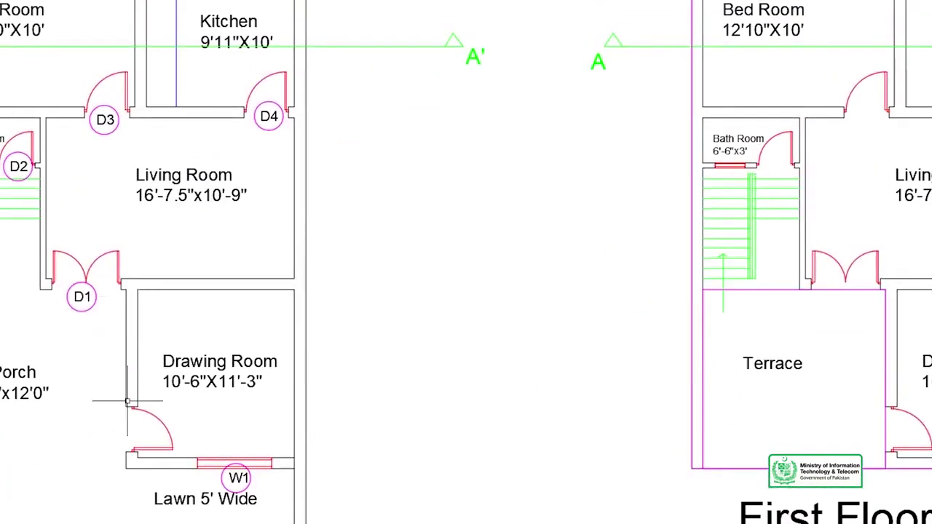
pyautogui.moveTo(128, 401); pyautogui.dragTo(181, 354, button='middle')
pyautogui.scroll(3, 109, 397)
pyautogui.moveTo(316, 389); pyautogui.dragTo(254, 352, button='middle')
pyautogui.scroll(-3, 254, 352)
pyautogui.moveTo(234, 271); pyautogui.dragTo(222, 365, button='middle')
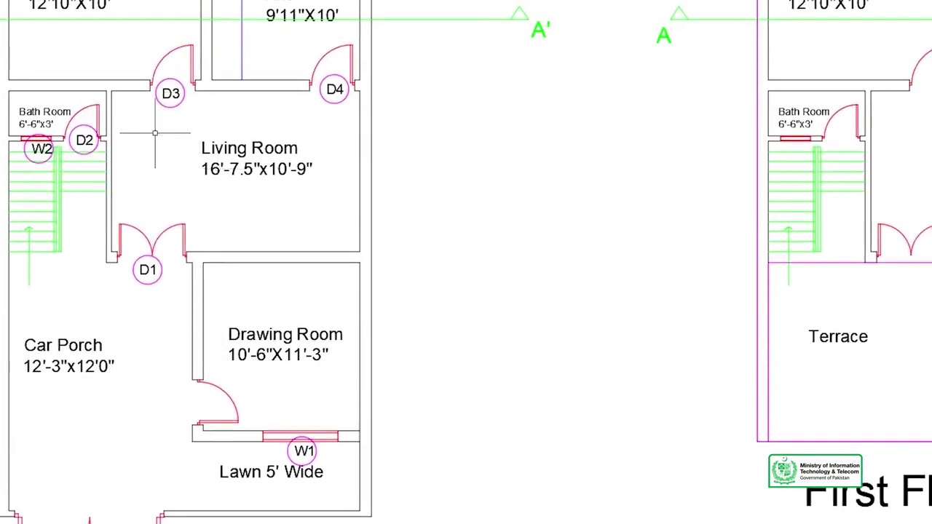
pyautogui.scroll(2, 167, 308)
pyautogui.moveTo(201, 399); pyautogui.dragTo(202, 270, button='middle')
pyautogui.scroll(2, 197, 308)
pyautogui.moveTo(163, 359)
pyautogui.mouseDown(button='middle')
pyautogui.moveTo(283, 301)
pyautogui.moveTo(270, 236)
pyautogui.mouseUp(button='middle')
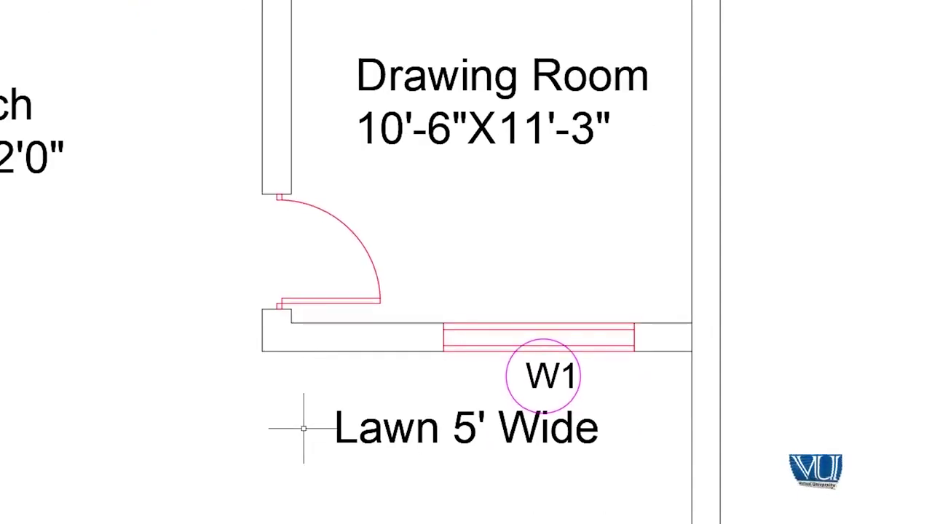
pyautogui.moveTo(323, 410); pyautogui.dragTo(365, 311, button='middle')
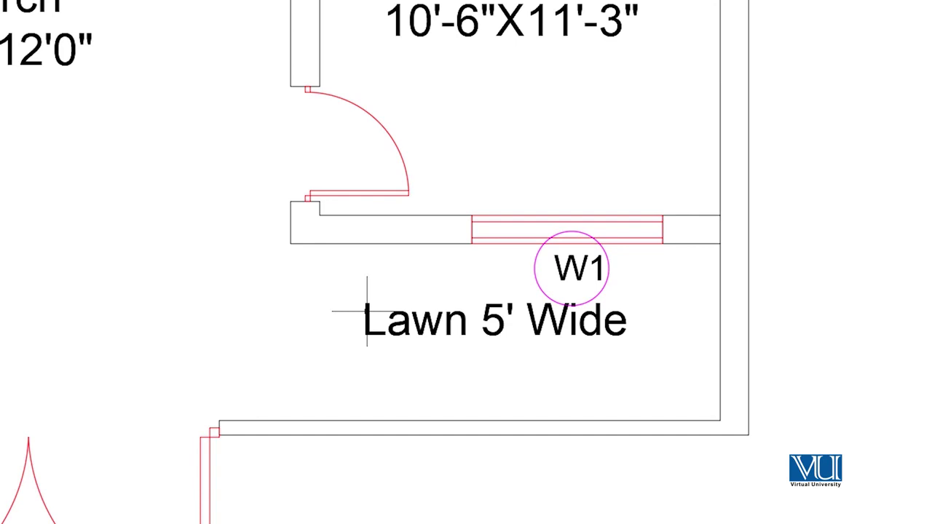
pyautogui.moveTo(367, 311)
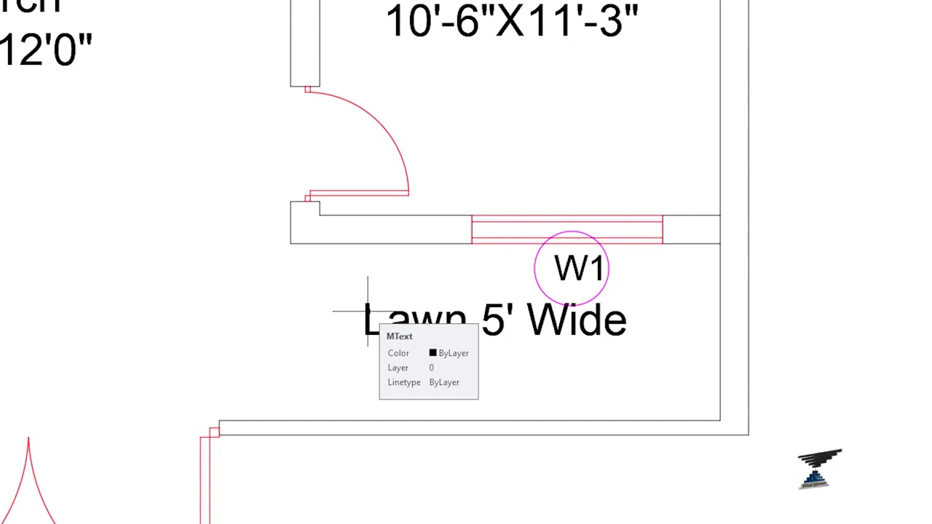
# Start a rectangle with REC, anchoring its first corner at the lawn's wall corner
pyautogui.write('REC')
pyautogui.press('Return')
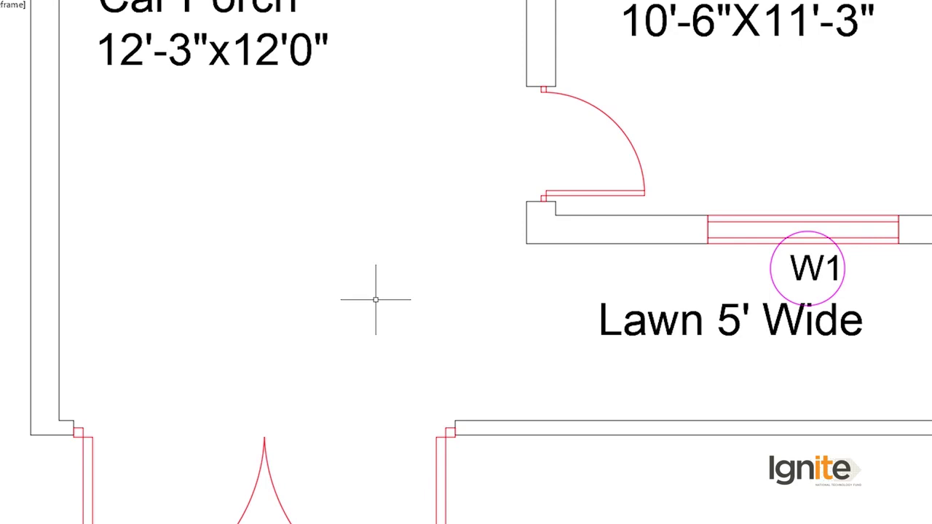
pyautogui.write('rec')
pyautogui.press('Return')
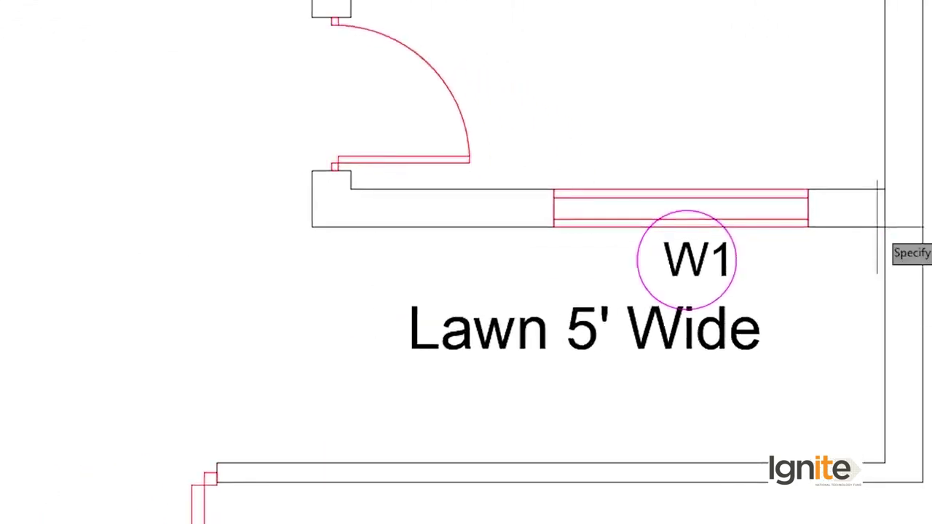
pyautogui.click(884, 227)
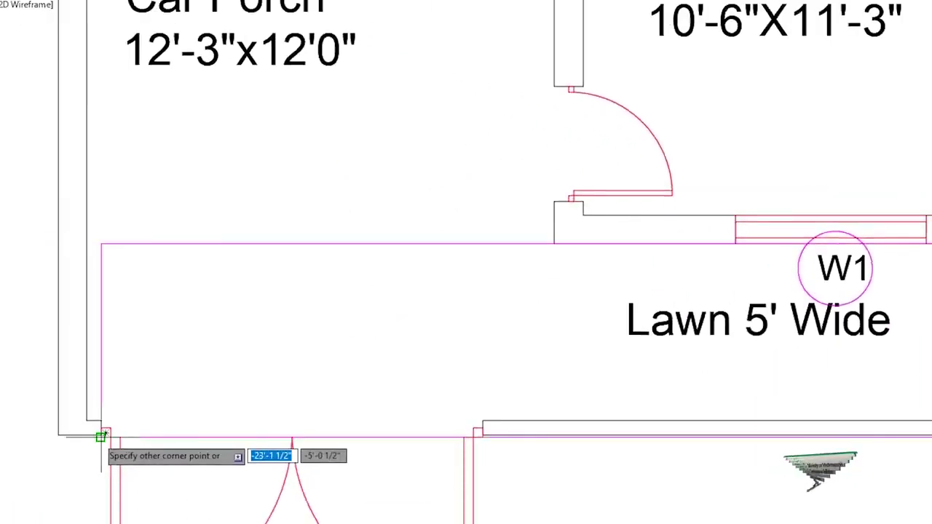
# Close the lawn rectangle at the opposite corner, returning the view to the Car Porch and Lawn
pyautogui.click(87, 420)
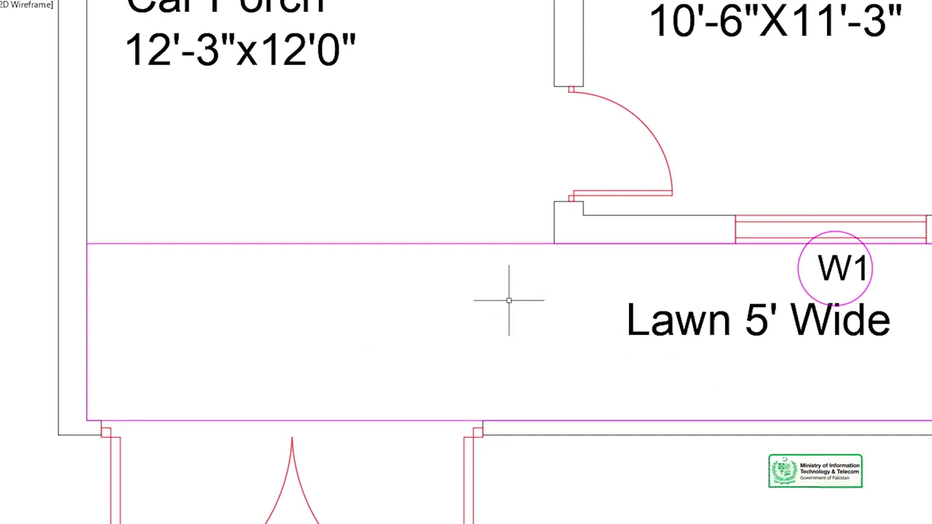
pyautogui.moveTo(532, 225); pyautogui.dragTo(473, 509, button='middle')
pyautogui.scroll(-2, 473, 436)
pyautogui.scroll(3, 473, 146)
pyautogui.scroll(2, 491, 328)
pyautogui.moveTo(491, 218)
pyautogui.mouseDown(button='middle')
pyautogui.moveTo(490, 427)
pyautogui.moveTo(509, 87)
pyautogui.mouseUp(button='middle')
pyautogui.scroll(-2, 720, 347)
pyautogui.scroll(-1, 721, 347)
pyautogui.moveTo(474, 473); pyautogui.dragTo(473, 306, button='middle')
pyautogui.scroll(3, 456, 400)
pyautogui.moveTo(456, 399)
pyautogui.mouseDown(button='middle')
pyautogui.moveTo(490, 308)
pyautogui.moveTo(382, 205)
pyautogui.mouseUp(button='middle')
pyautogui.scroll(1, 482, 299)
# List the lawn rectangle to read its area, 108.687 square ft, and perimeter 56'-3"
pyautogui.write('st')
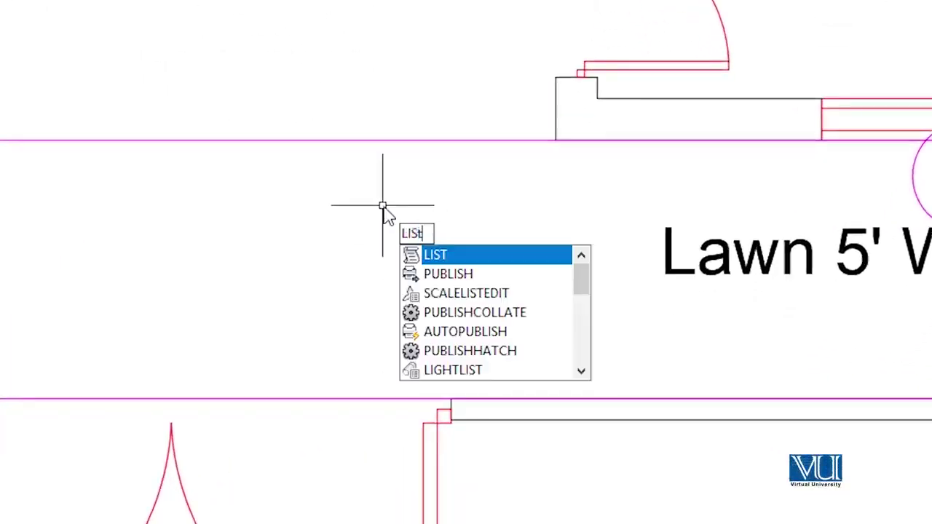
pyautogui.press('Return')
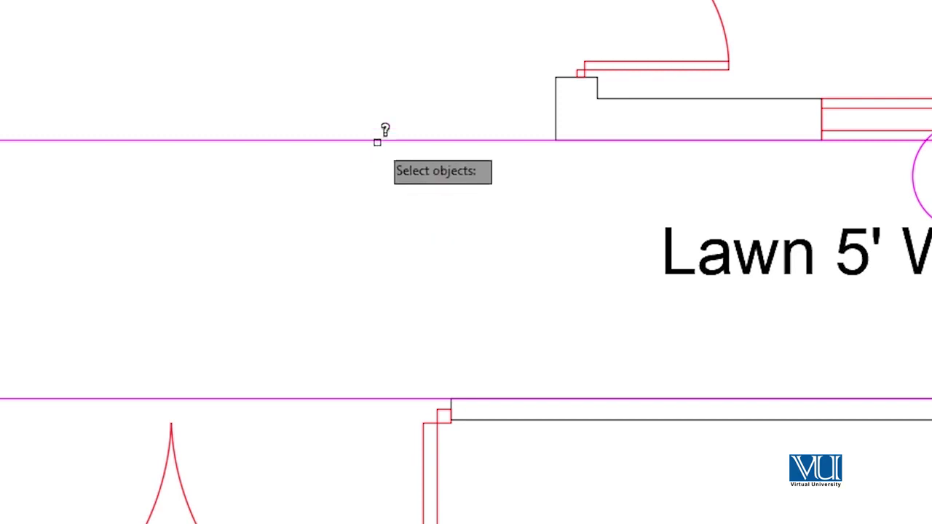
pyautogui.click(377, 150)
pyautogui.press('Return')
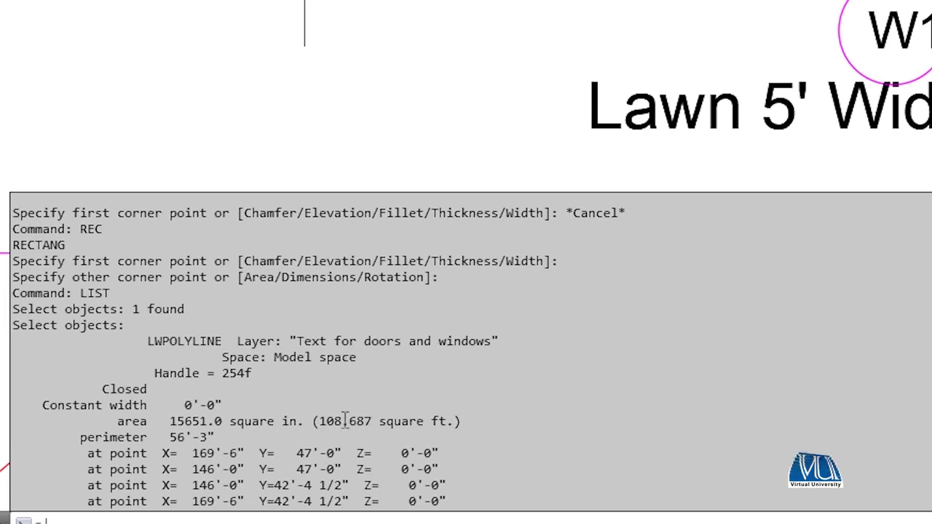
pyautogui.moveTo(374, 421); pyautogui.dragTo(377, 429)
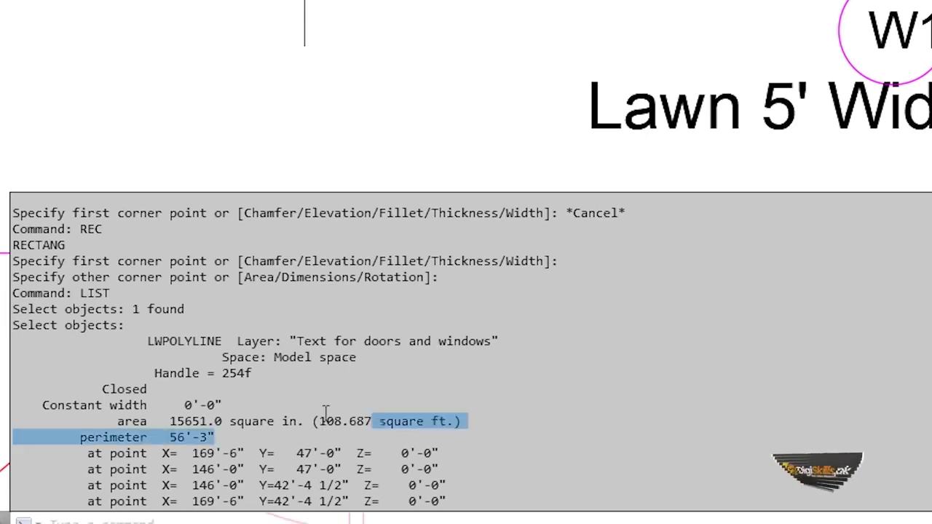
pyautogui.moveTo(318, 422); pyautogui.dragTo(379, 408)
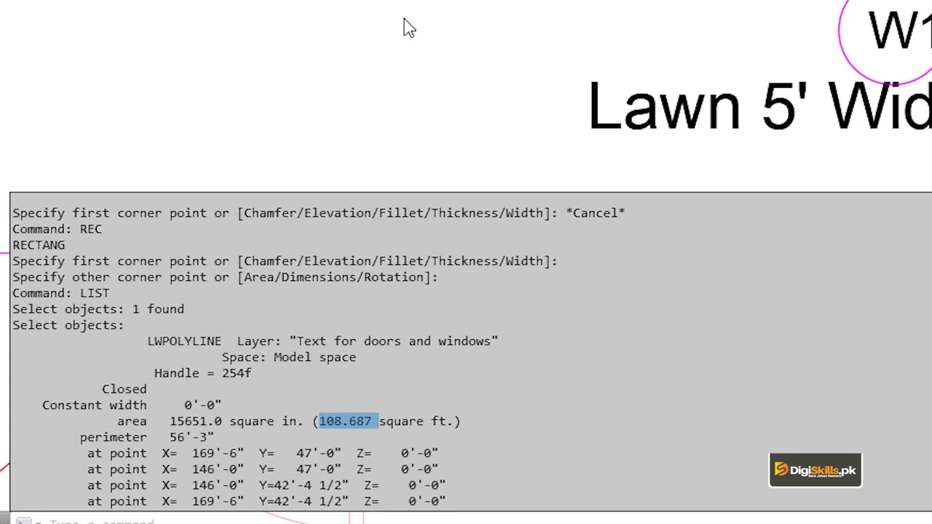
pyautogui.scroll(-2, 408, 27)
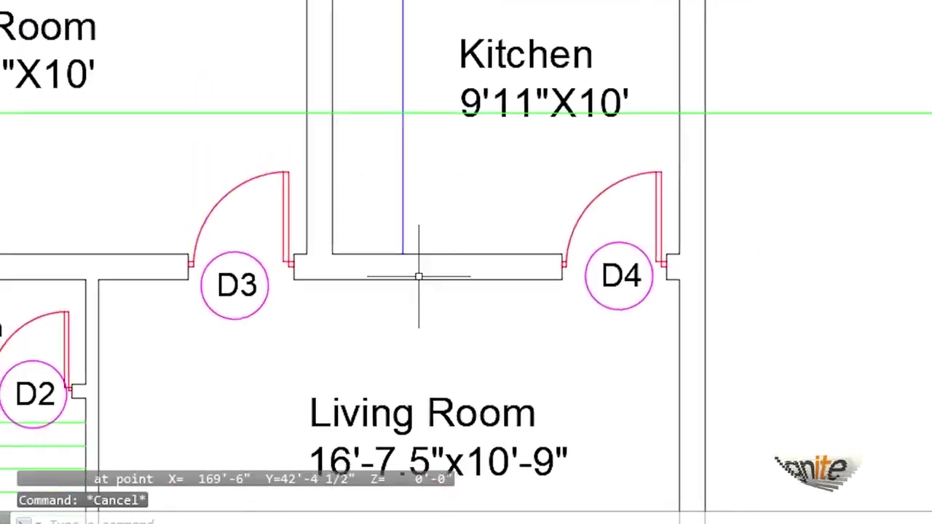
# Draw a rectangle corner to corner around the Rear Passage
pyautogui.moveTo(433, 344)
pyautogui.mouseDown(button='middle')
pyautogui.moveTo(369, 382)
pyautogui.moveTo(370, 369)
pyautogui.mouseUp(button='middle')
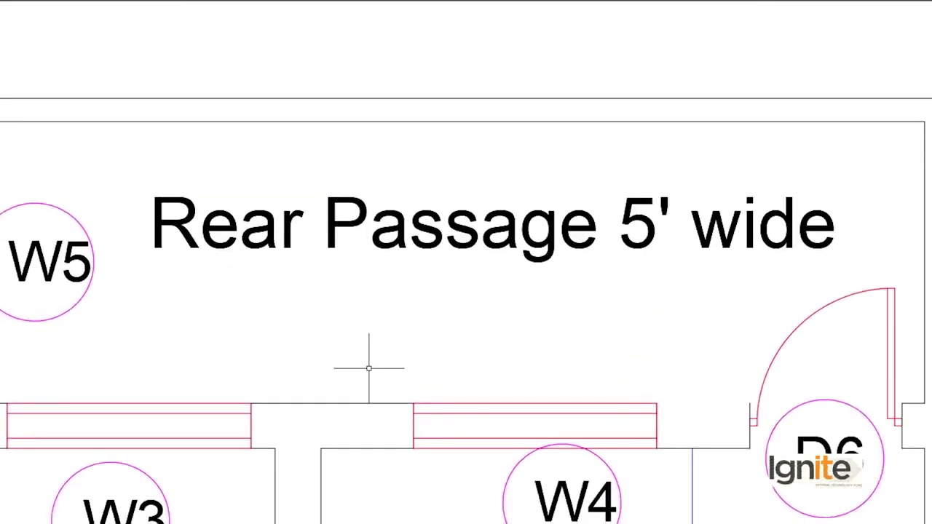
pyautogui.scroll(1, 370, 364)
pyautogui.scroll(2, 369, 349)
pyautogui.write('rec')
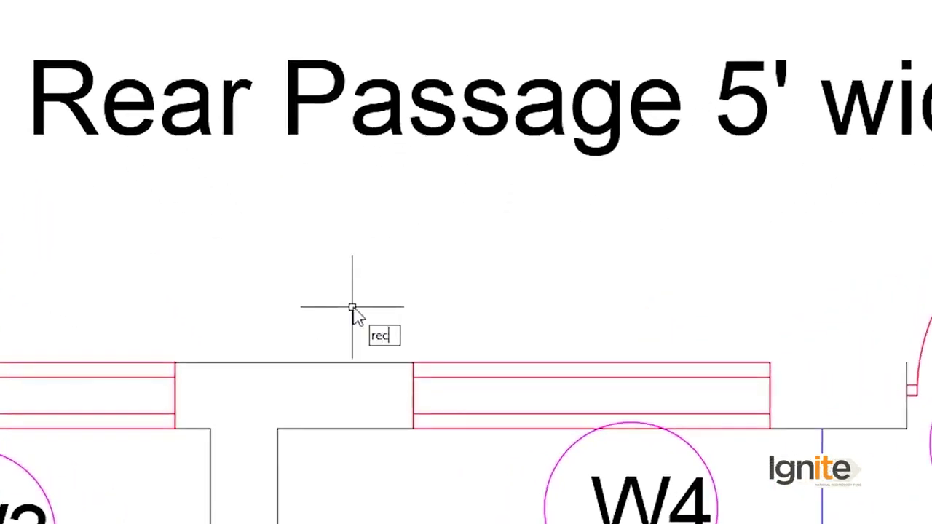
pyautogui.press('Return')
pyautogui.scroll(-2, 350, 281)
pyautogui.click(132, 116)
pyautogui.moveTo(901, 415); pyautogui.dragTo(673, 415, button='middle')
pyautogui.click(845, 397)
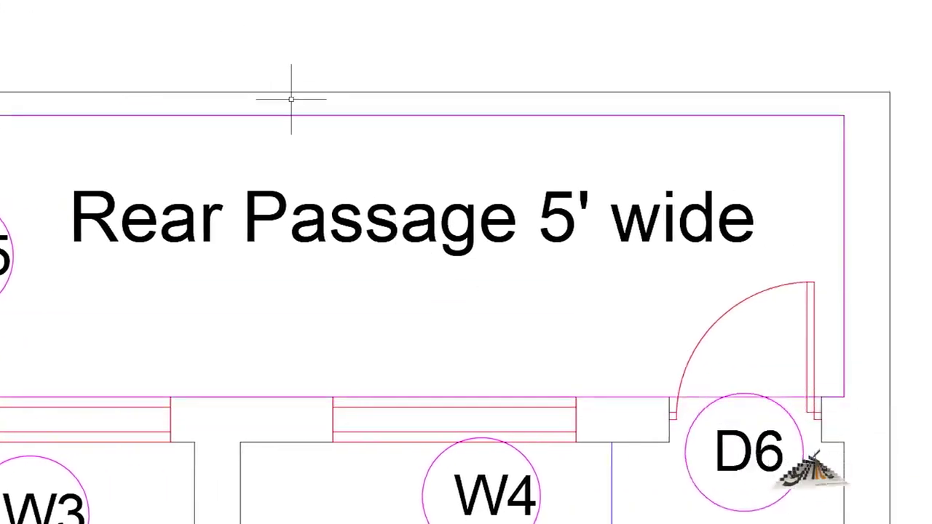
# List the Rear Passage rectangle's area, 71.495 square ft, and pan back to the schedule tables
pyautogui.write('LIST')
pyautogui.press('Return')
pyautogui.click(308, 115)
pyautogui.press('Return')
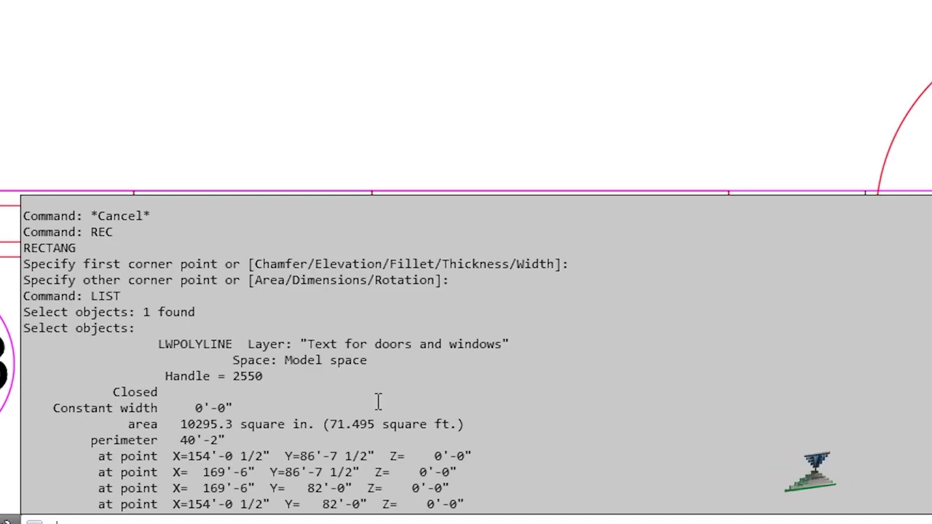
pyautogui.click(320, 97)
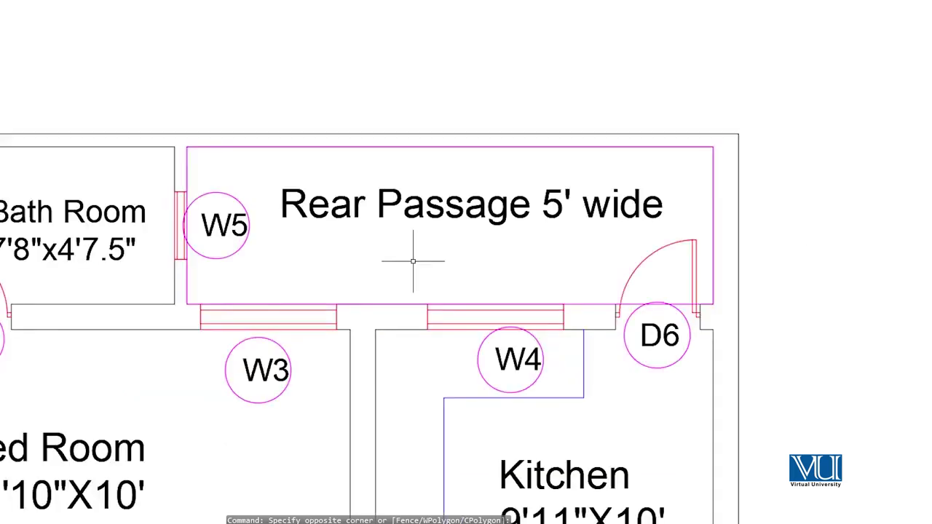
pyautogui.scroll(-5, 413, 261)
pyautogui.moveTo(774, 432)
pyautogui.mouseDown(button='middle')
pyautogui.moveTo(707, 245)
pyautogui.moveTo(141, 145)
pyautogui.mouseUp(button='middle')
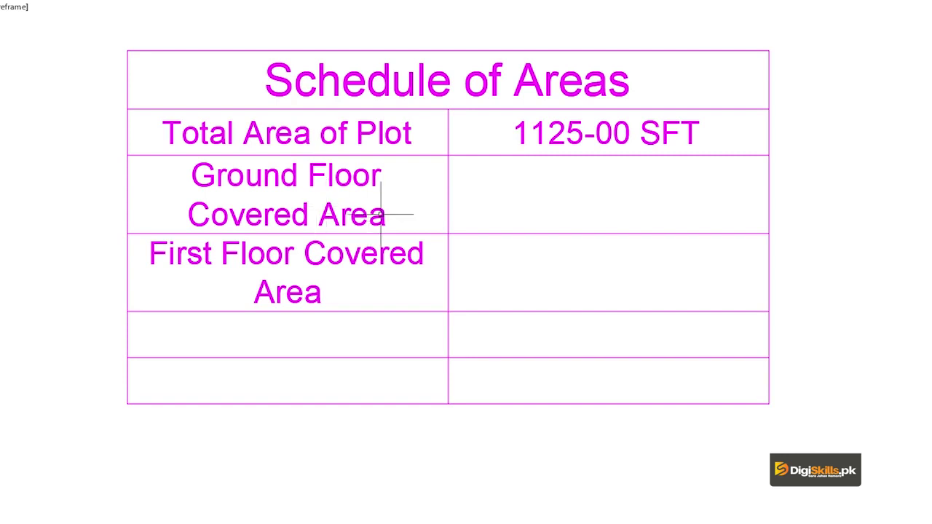
# Paste the 1125-00 SFT value into cells B3 and B4
pyautogui.click(572, 144)
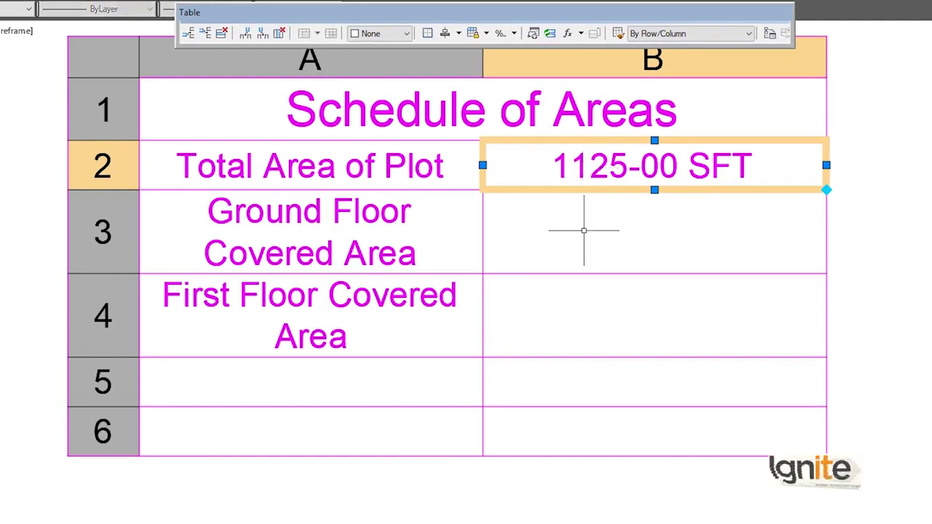
pyautogui.click(582, 245)
pyautogui.write('1125-00 SFT')
pyautogui.click(589, 285)
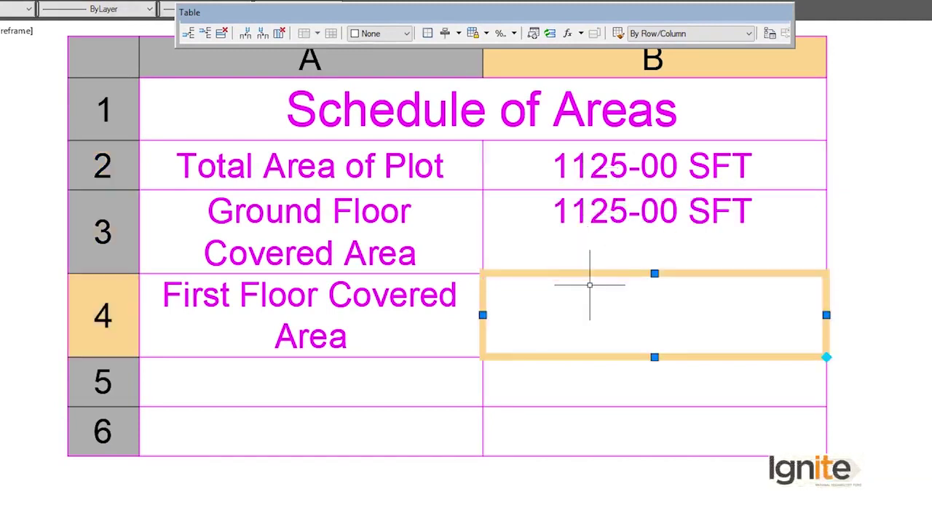
pyautogui.write('1125-00 SFT')
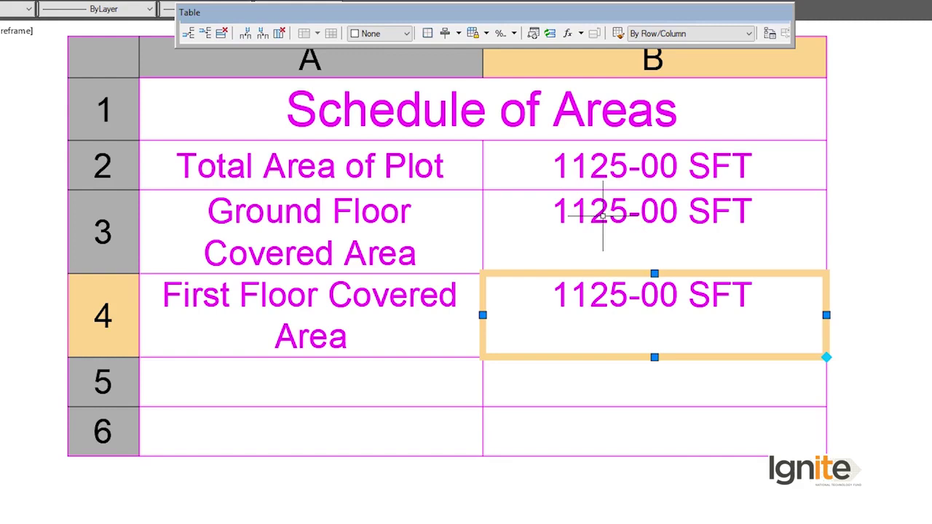
pyautogui.scroll(2, 604, 227)
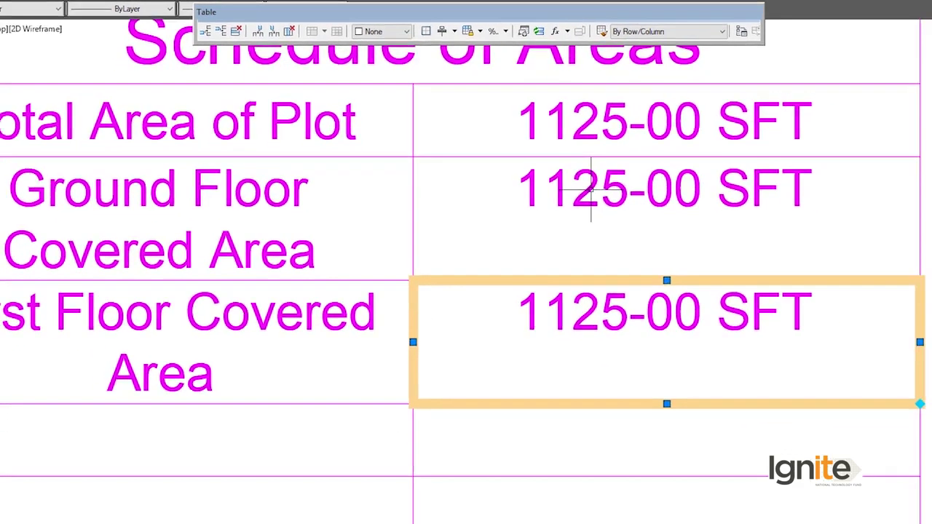
# Change the Ground Floor Covered Area value in B3 to 945
pyautogui.click(586, 191)
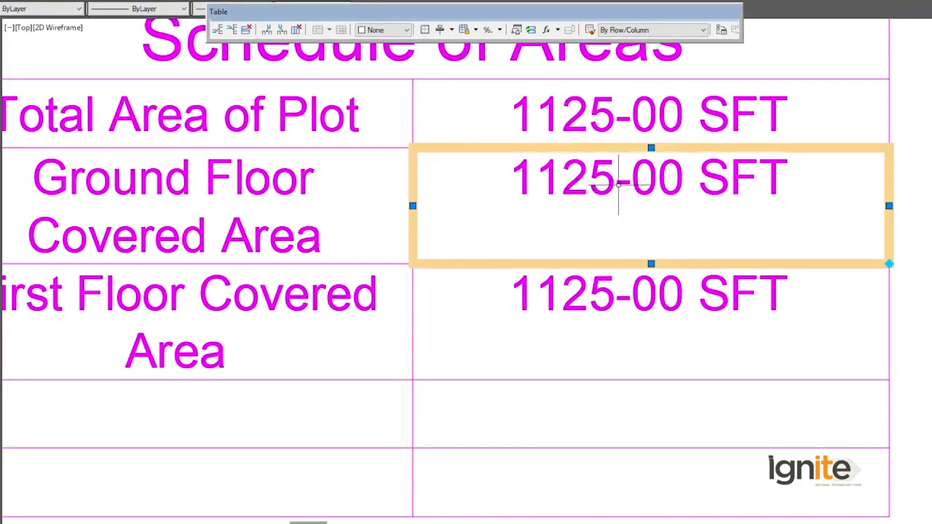
pyautogui.doubleClick(618, 185)
pyautogui.moveTo(615, 183); pyautogui.dragTo(565, 183)
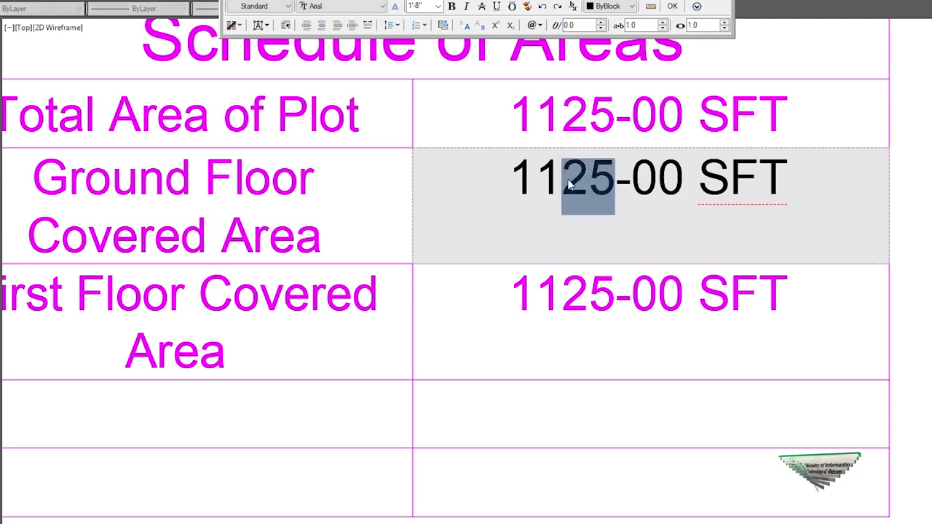
pyautogui.click(615, 184)
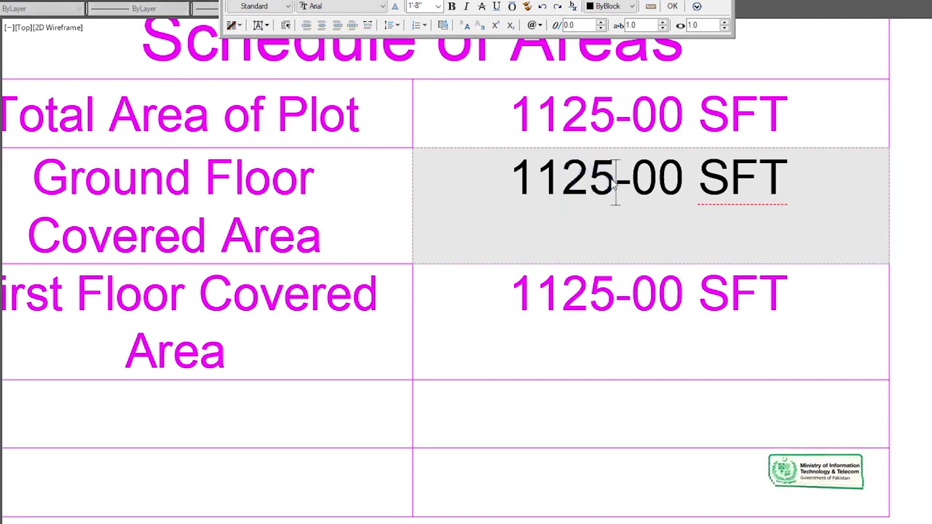
pyautogui.press('BackSpace')
pyautogui.press('BackSpace')
pyautogui.press('BackSpace')
pyautogui.press('BackSpace')
pyautogui.write('945')
pyautogui.moveTo(786, 186); pyautogui.dragTo(619, 186)
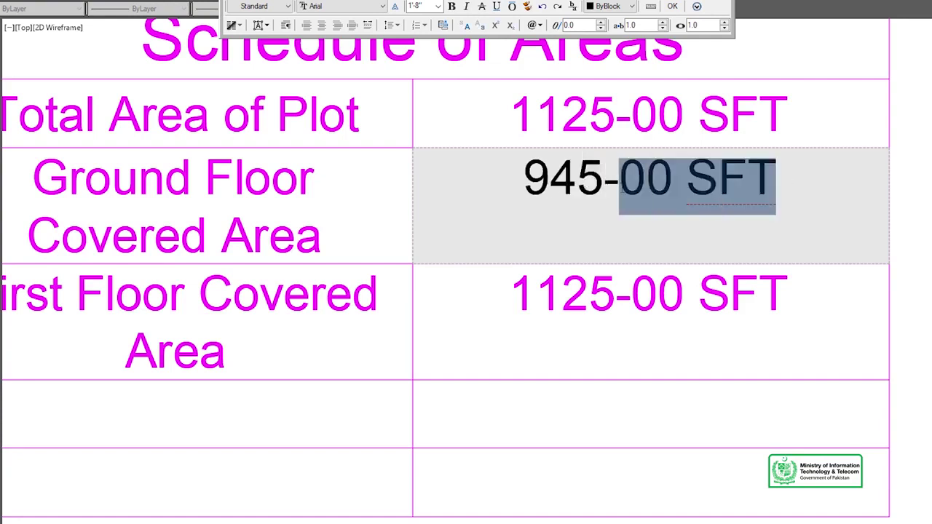
pyautogui.press('Delete')
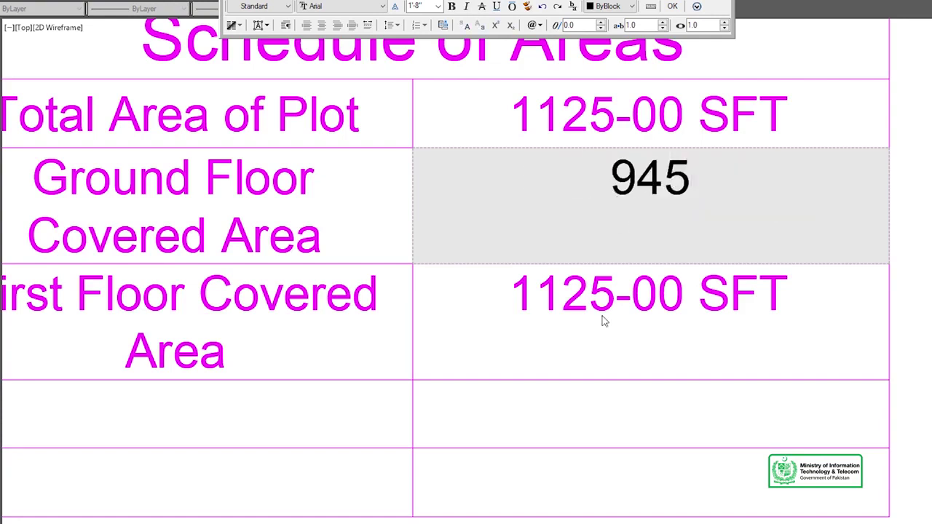
pyautogui.click(602, 320)
# Set the First Floor Covered Area value to 782 and enter '=' in the cell below
pyautogui.click(618, 298)
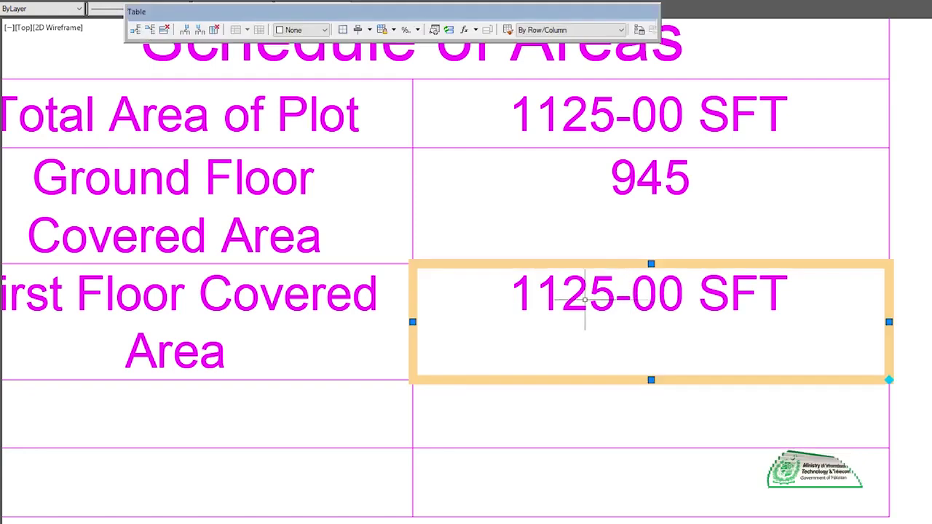
pyautogui.doubleClick(831, 300)
pyautogui.write('782')
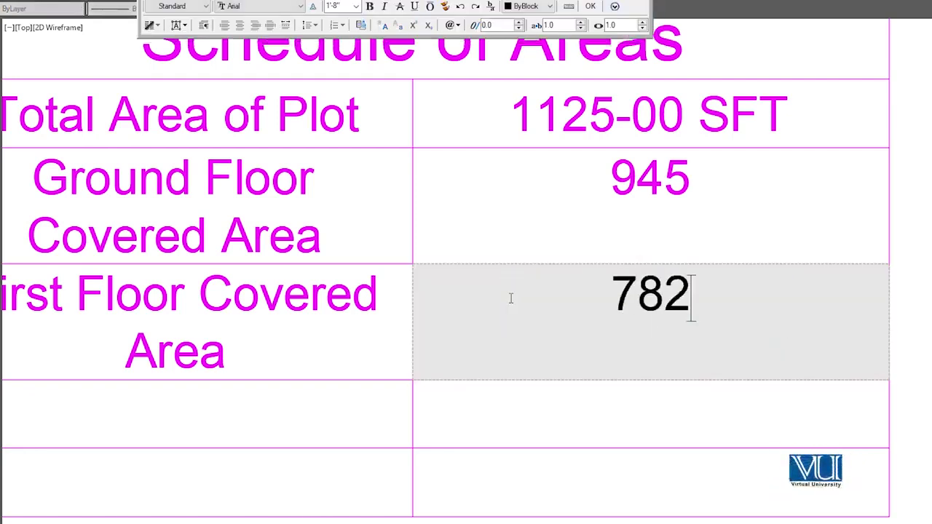
pyautogui.click(567, 447)
pyautogui.click(580, 422)
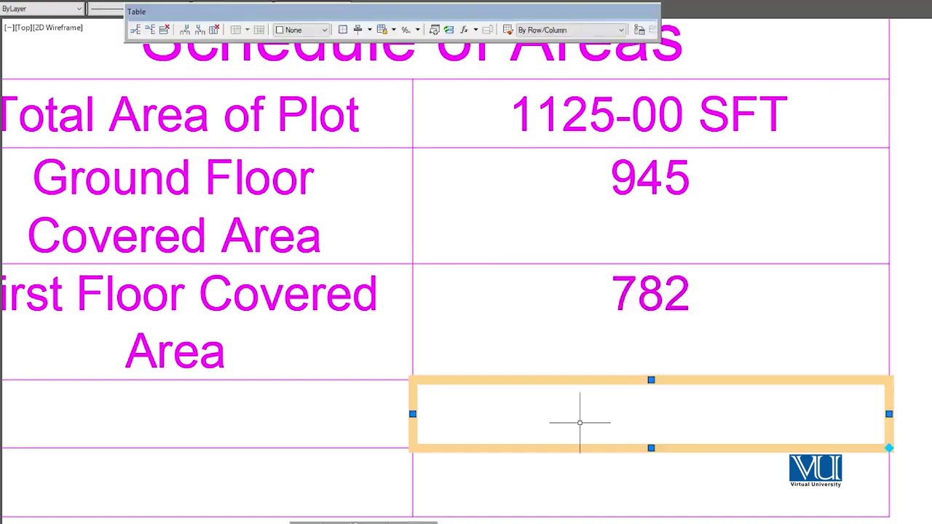
pyautogui.write('=')
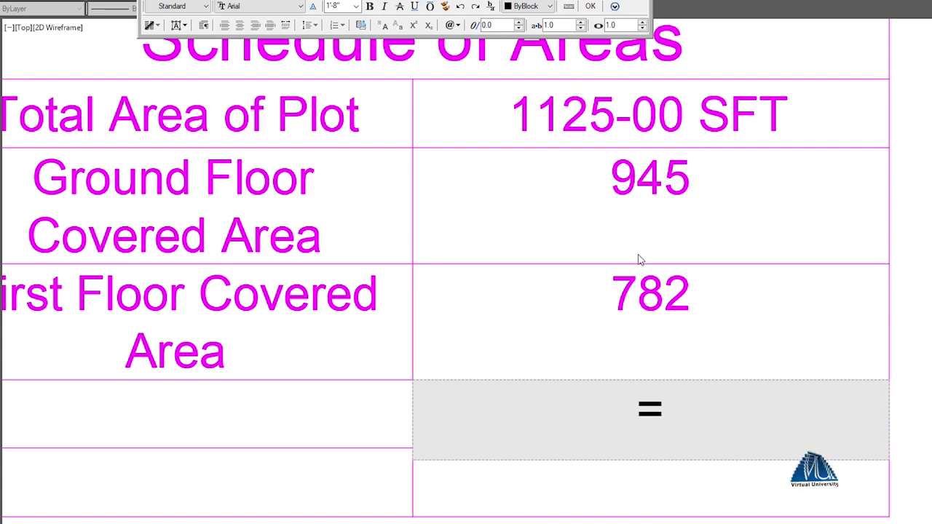
# Put a Sum formula over B3:B4 in B5, giving a total of 1727
pyautogui.scroll(-2, 652, 401)
pyautogui.scroll(1, 652, 404)
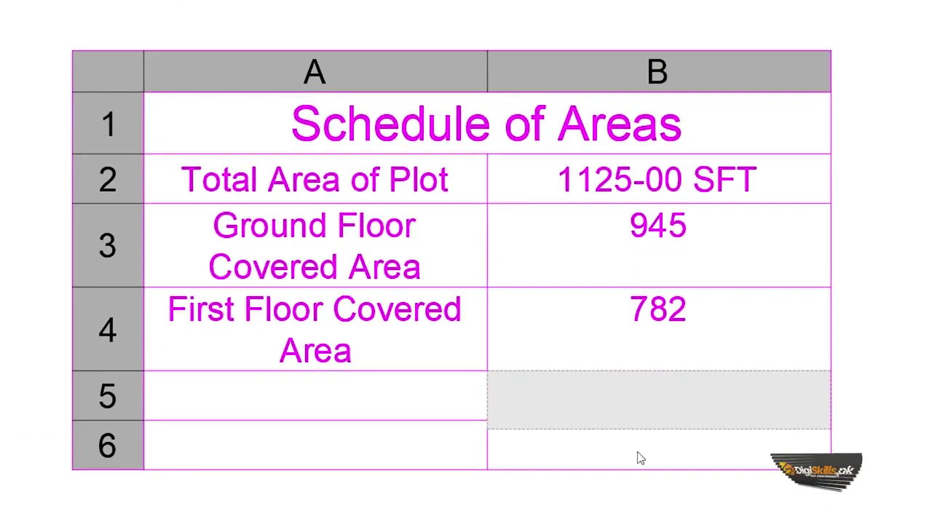
pyautogui.click(641, 456)
pyautogui.click(636, 403)
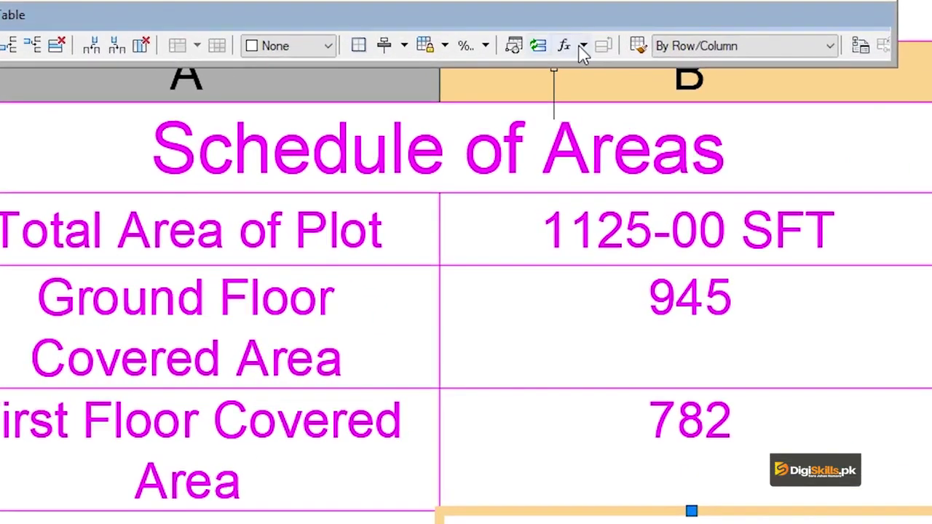
pyautogui.click(585, 53)
pyautogui.click(592, 70)
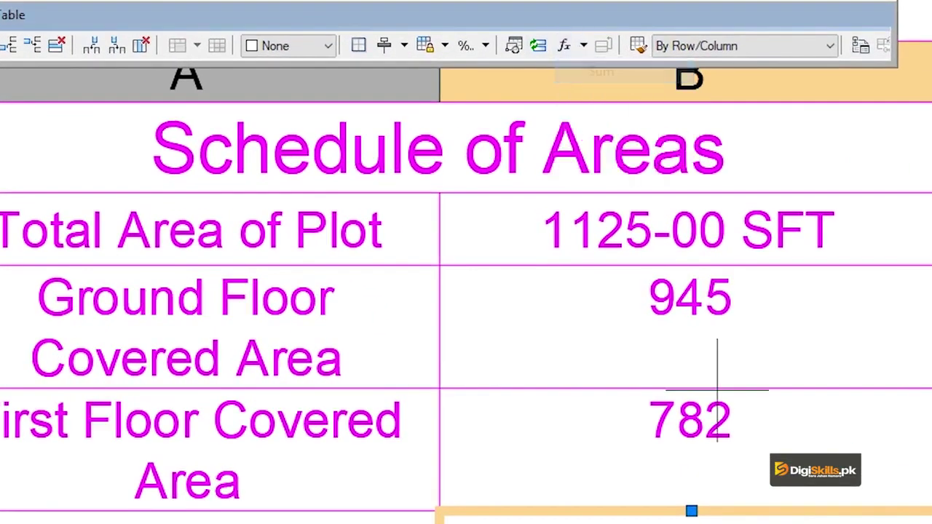
pyautogui.click(715, 304)
pyautogui.click(618, 424)
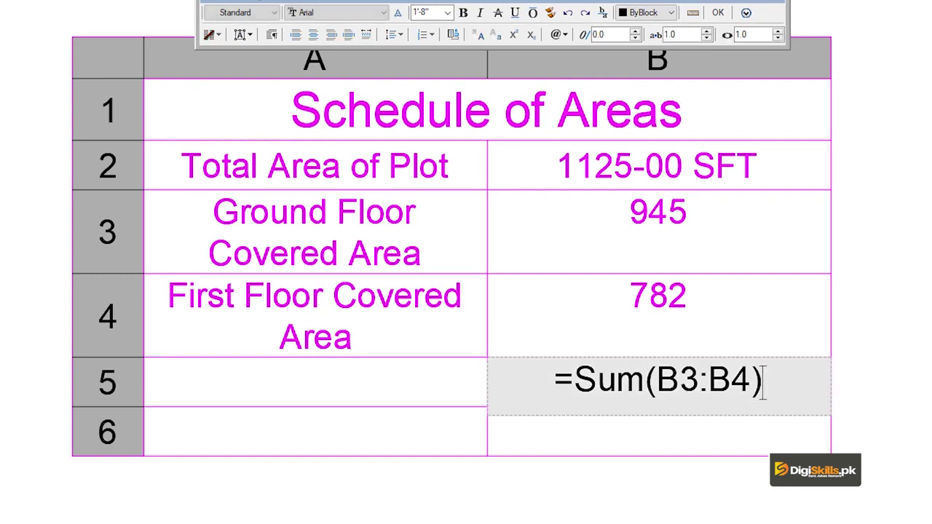
pyautogui.press('Return')
pyautogui.press('Escape')
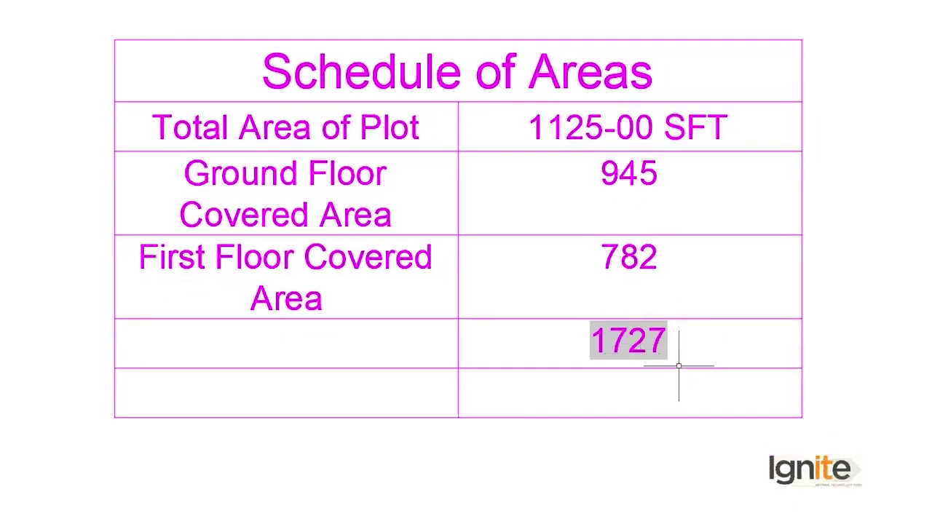
# Copy the First Floor Covered Area label into A5 and reword it to 'Total Covered Area'
pyautogui.click(679, 341)
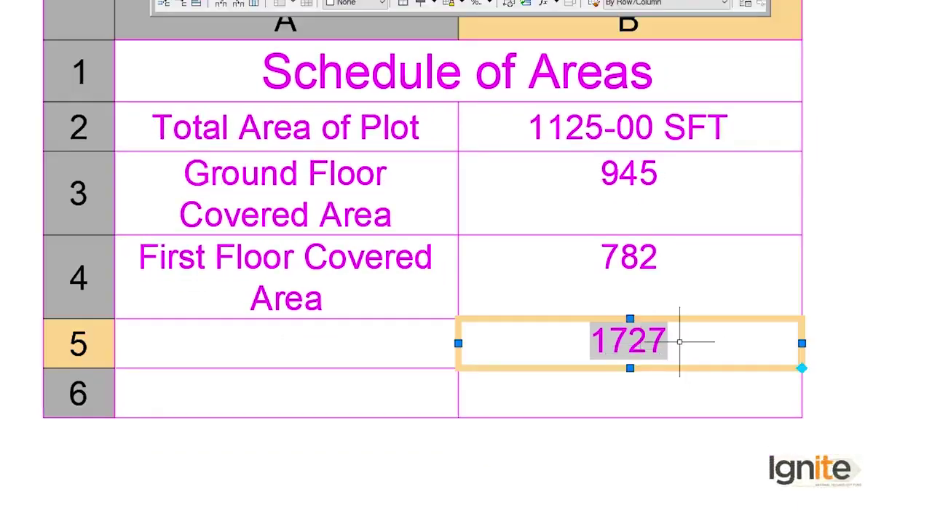
pyautogui.click(613, 390)
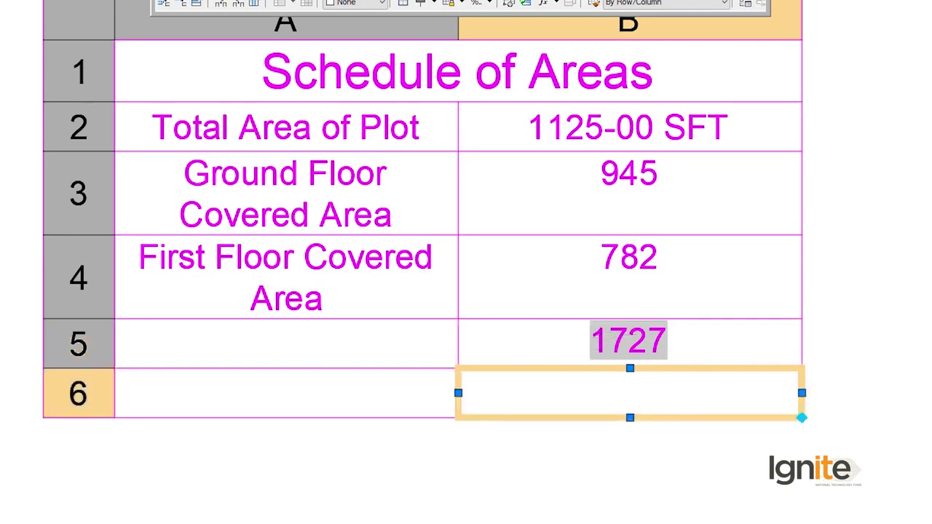
pyautogui.click(301, 343)
pyautogui.click(229, 230)
pyautogui.click(228, 253)
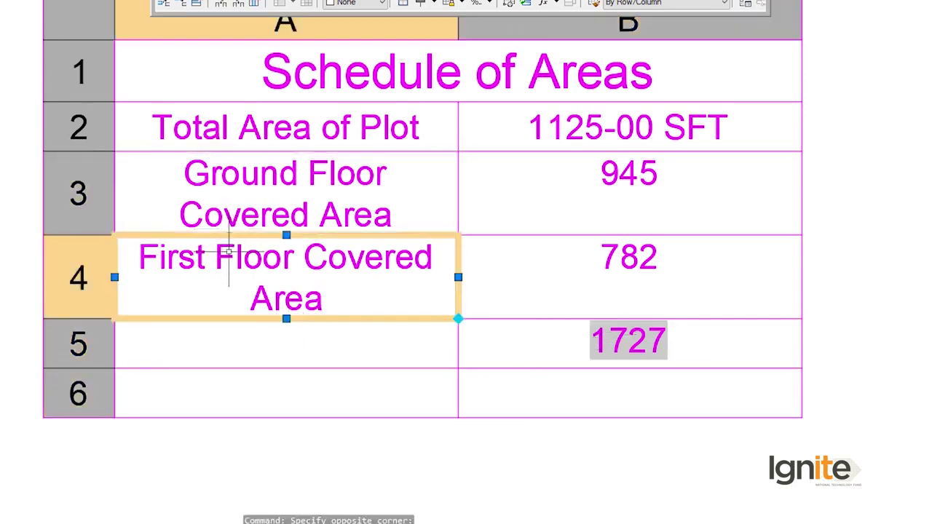
pyautogui.hotkey('ctrl', 'c')
pyautogui.click(243, 347)
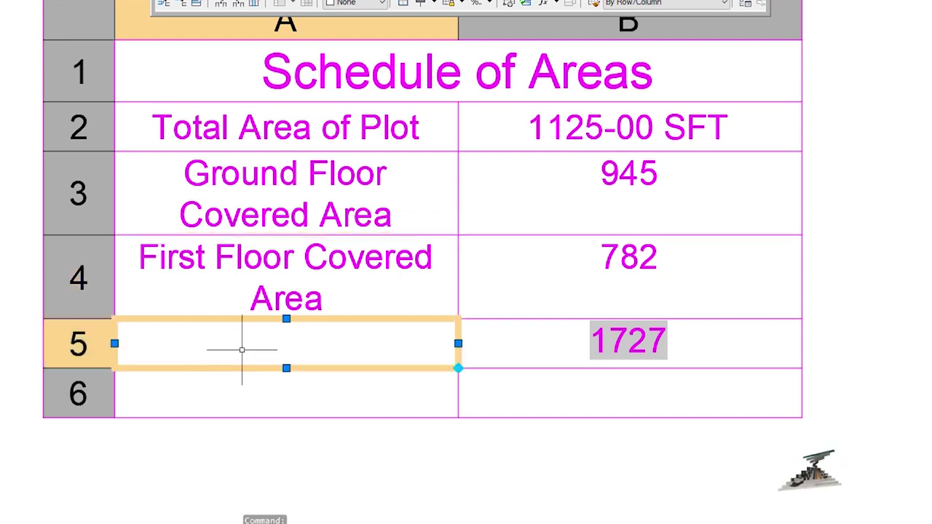
pyautogui.hotkey('ctrl', 'v')
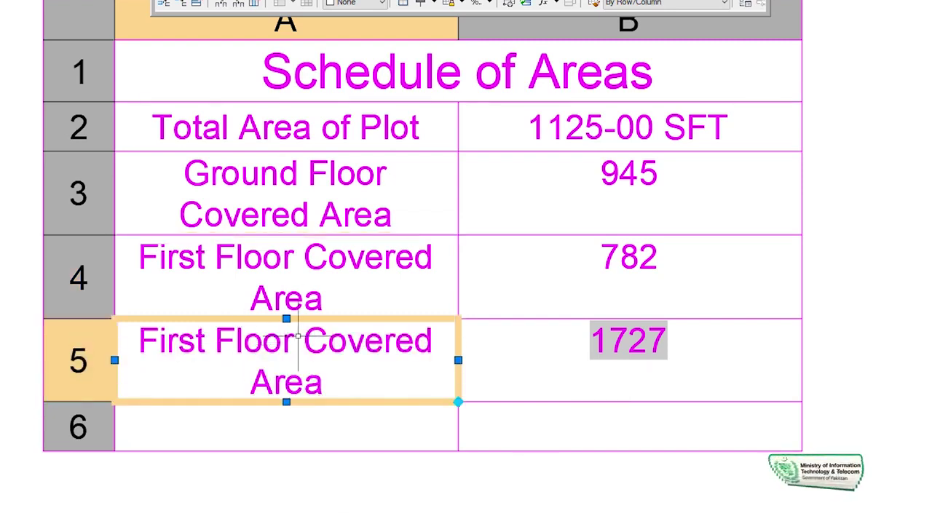
pyautogui.press('Escape')
pyautogui.click(304, 333)
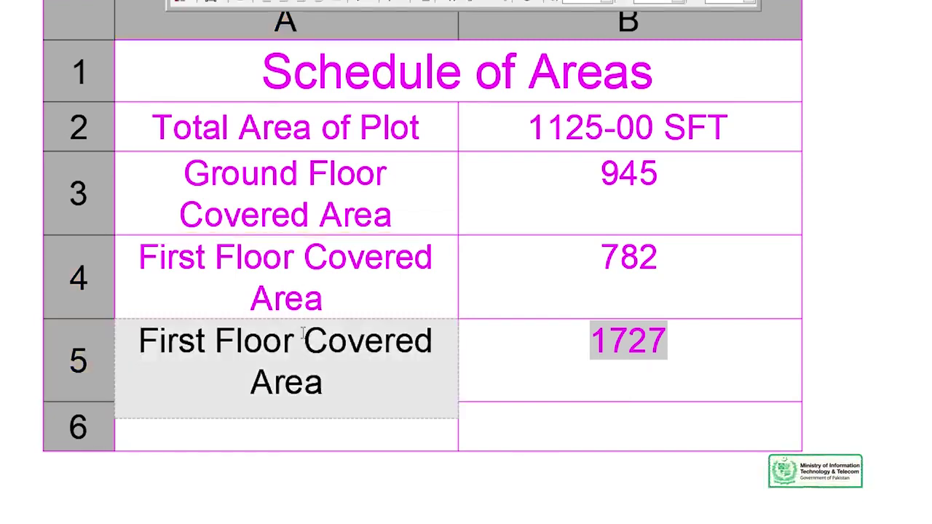
pyautogui.press('BackSpace')
pyautogui.press('BackSpace')
pyautogui.press('BackSpace')
pyautogui.press('BackSpace')
pyautogui.press('BackSpace')
pyautogui.press('BackSpace')
pyautogui.press('BackSpace')
pyautogui.press('BackSpace')
pyautogui.press('BackSpace')
pyautogui.press('BackSpace')
pyautogui.press('BackSpace')
pyautogui.press('BackSpace')
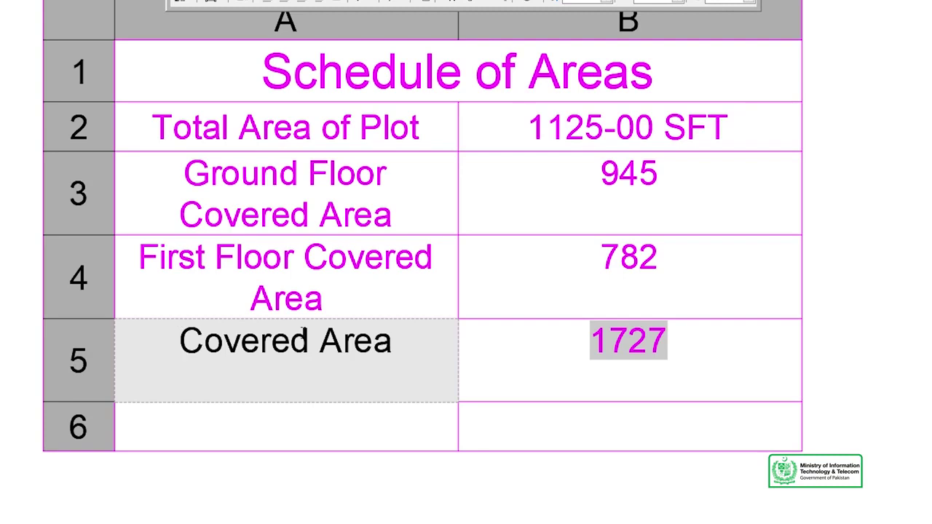
pyautogui.write('Total')
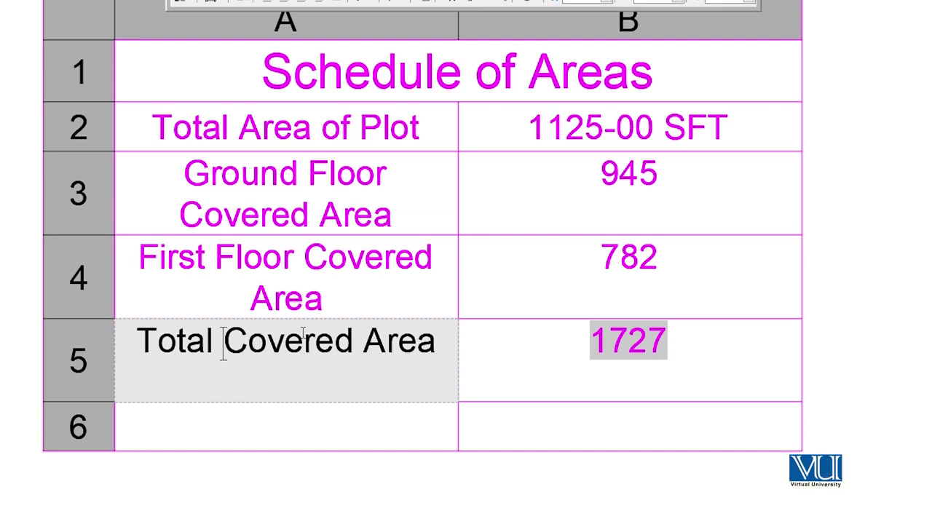
# Delete the blank row 6 so the table ends at Total Covered Area showing 1727
pyautogui.click(264, 410)
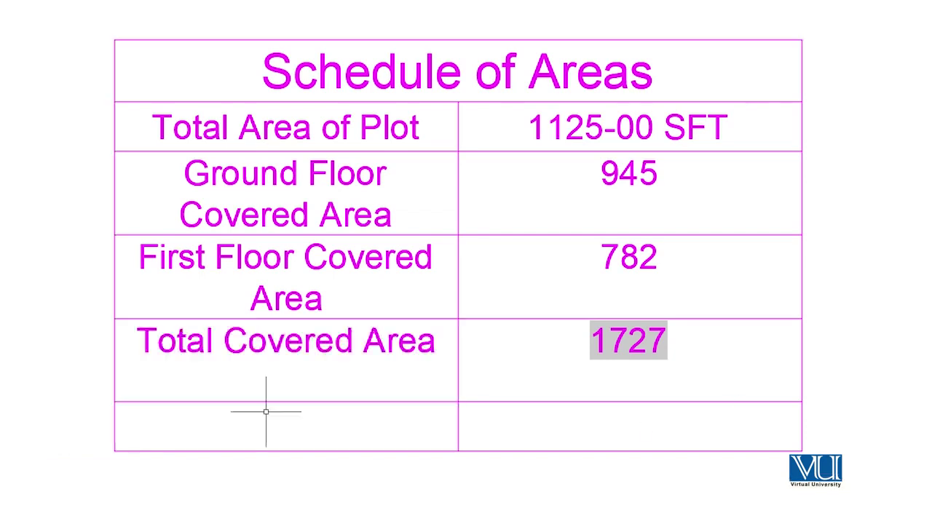
pyautogui.click(264, 462)
pyautogui.rightClick(263, 465)
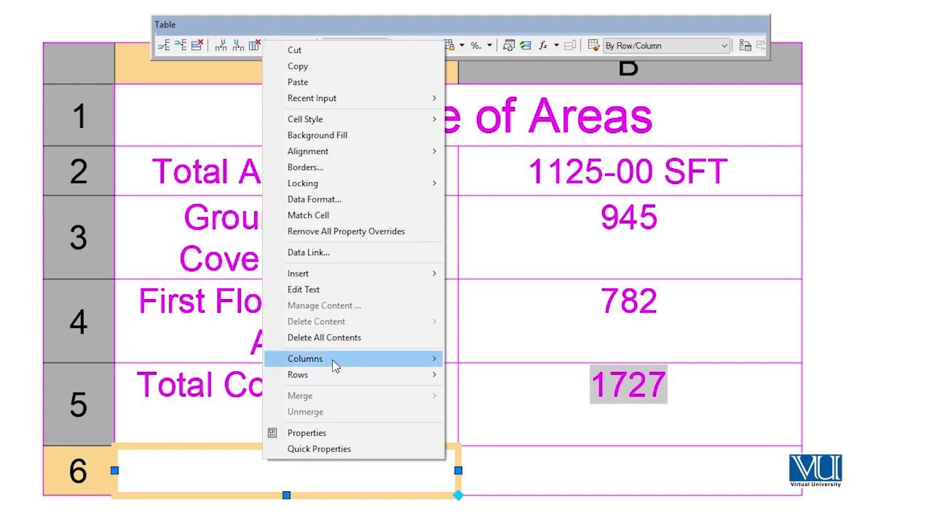
pyautogui.moveTo(349, 375)
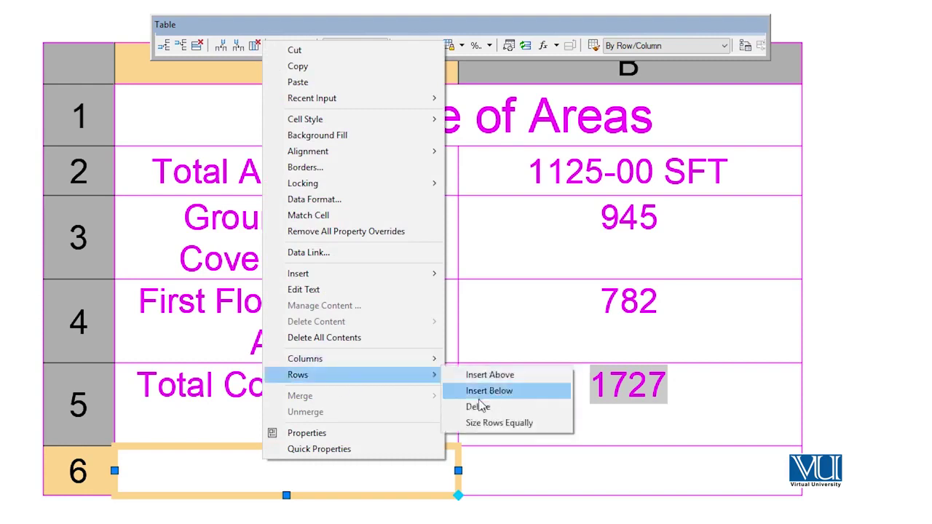
pyautogui.click(478, 406)
pyautogui.click(527, 501)
pyautogui.click(733, 466)
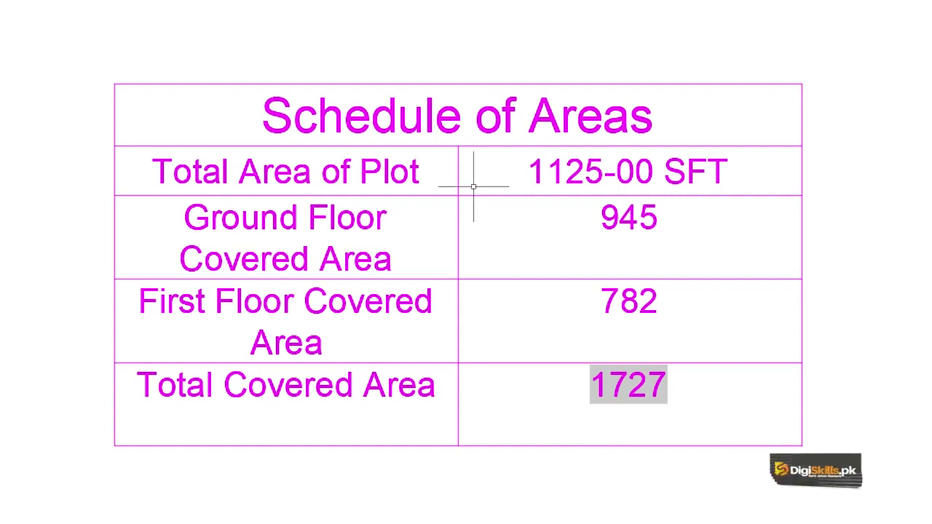